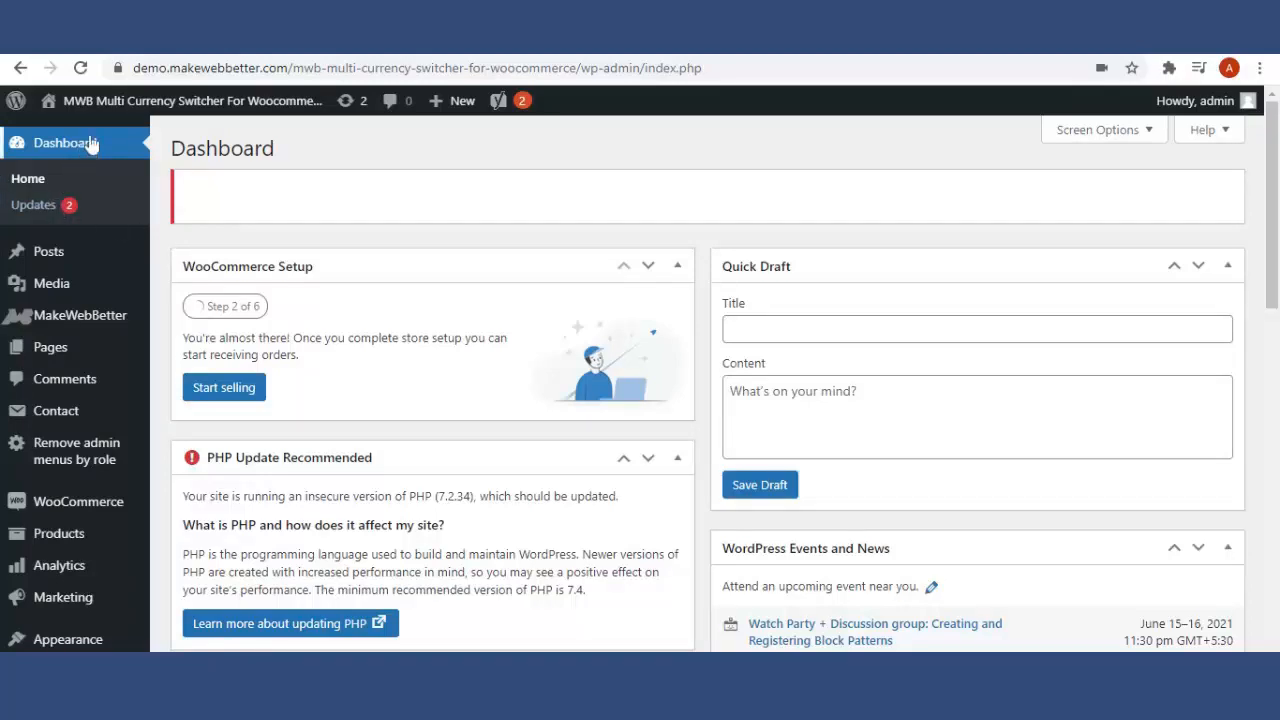
- Open the settings of the MWB Multi Currency Switcher For WooCommerce plugin
mouse_move(128, 322)
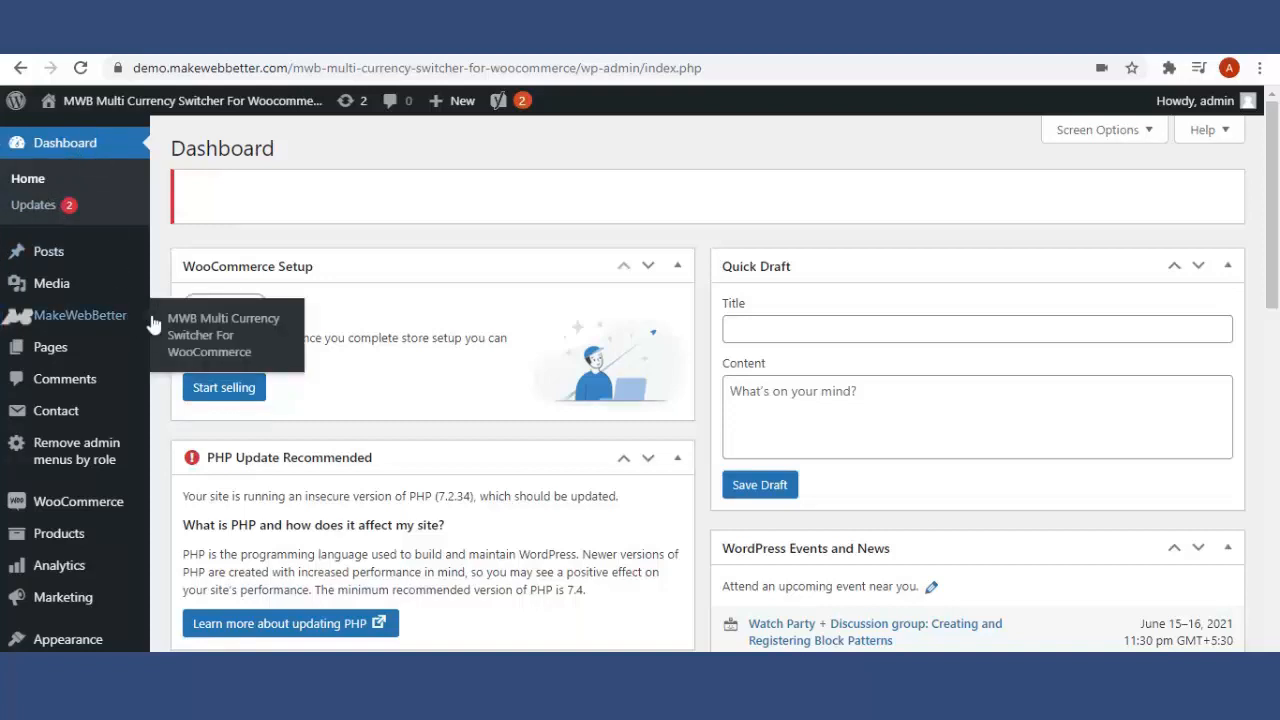
left_click(190, 358)
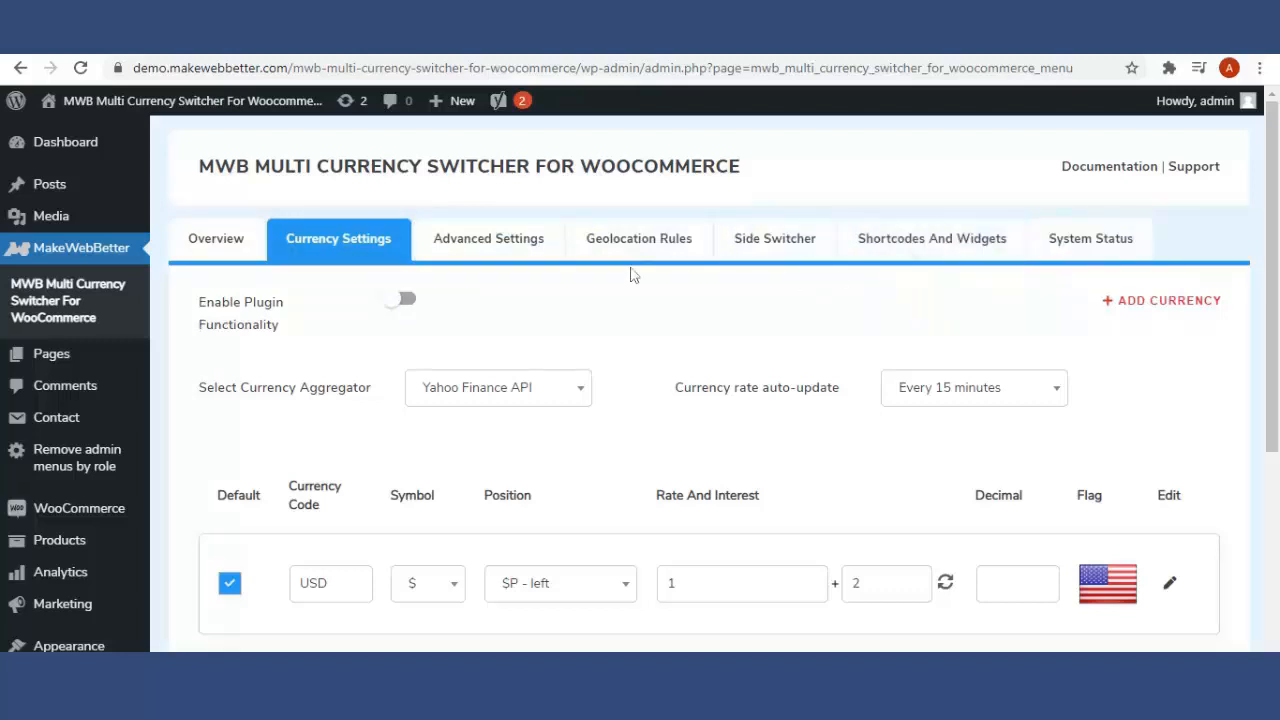
- Read through the plugin's overview, including its description, feature list and free plugin benefits
left_click(237, 252)
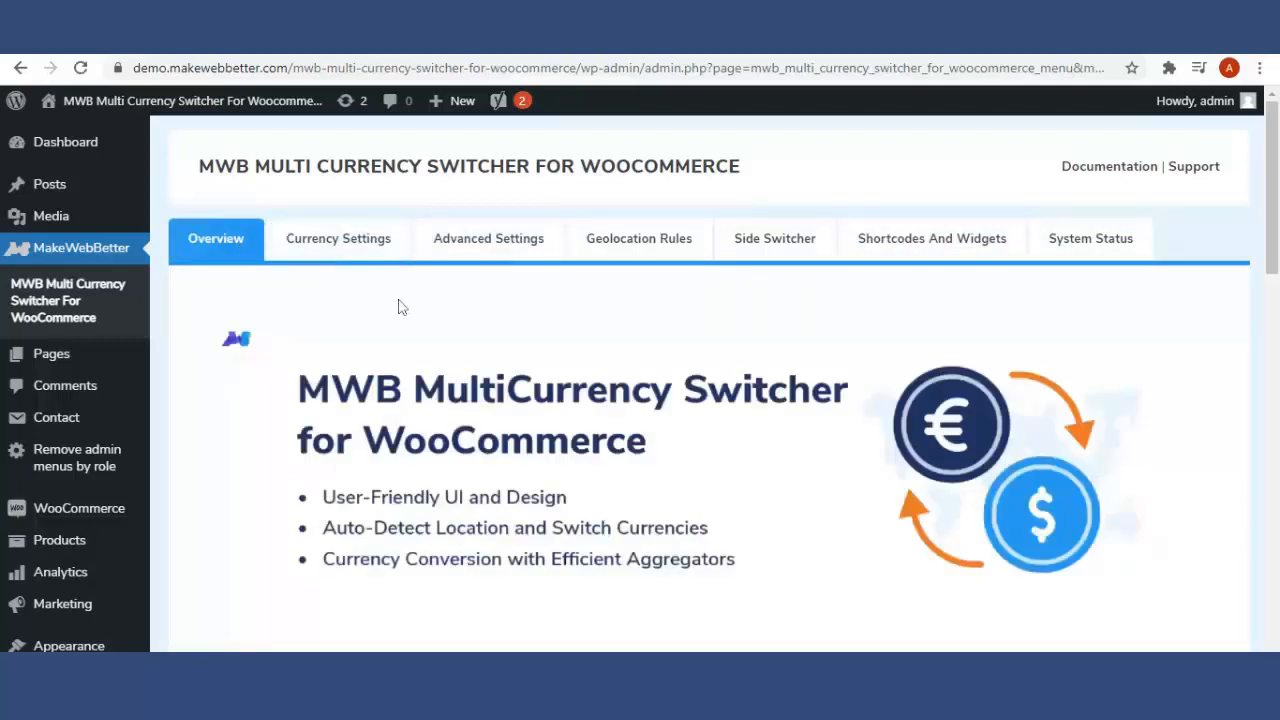
scroll(455, 395, "down", 2)
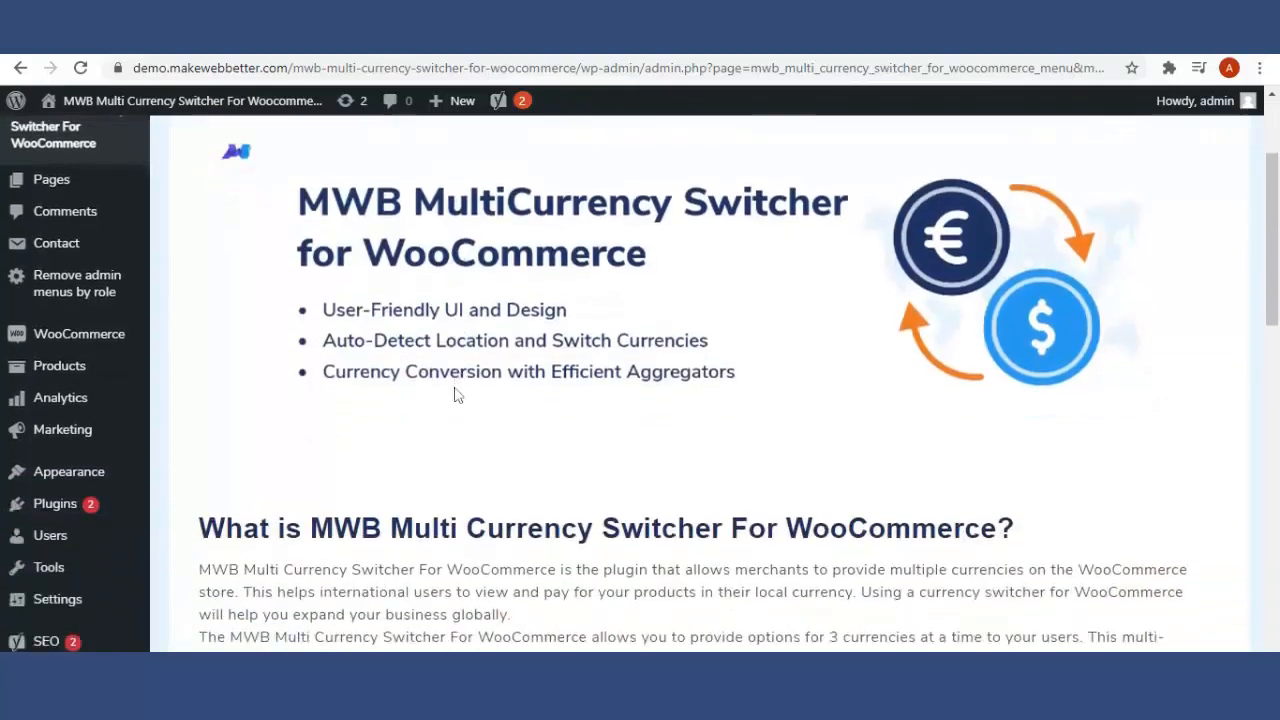
scroll(455, 395, "down", 1)
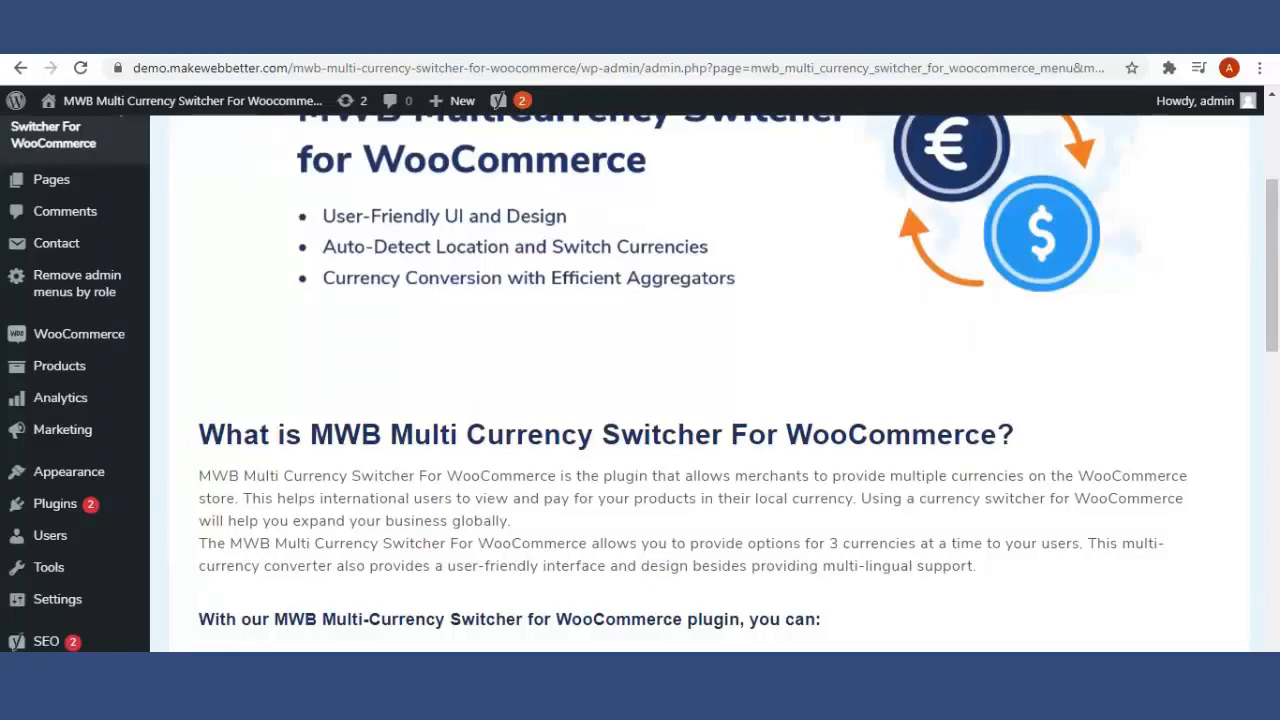
scroll(455, 395, "down", 1)
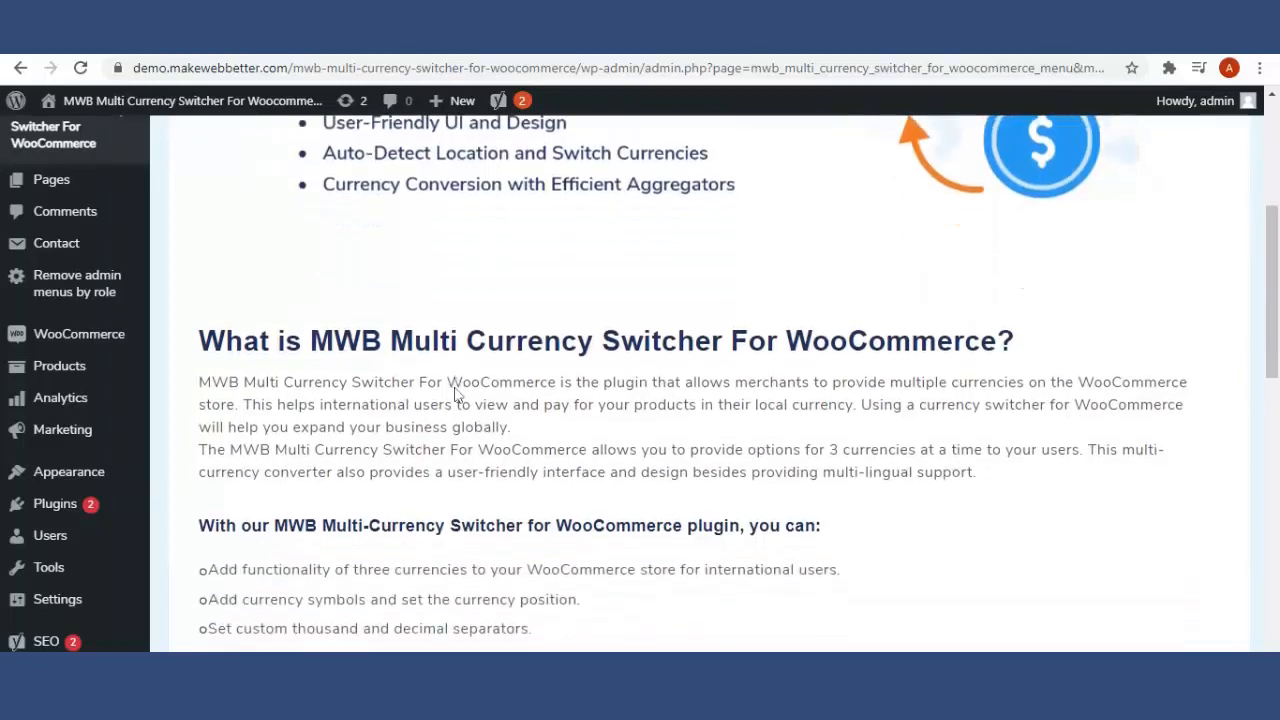
scroll(455, 395, "down", 6)
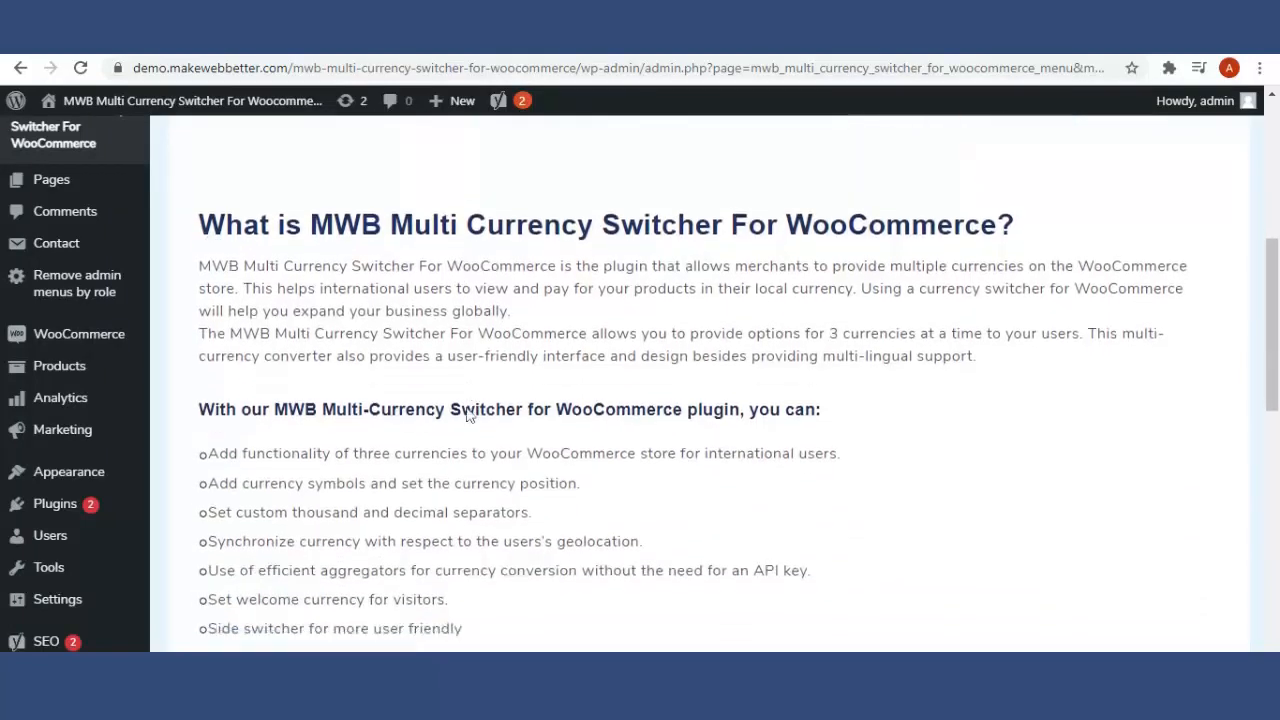
scroll(468, 435, "down", 2)
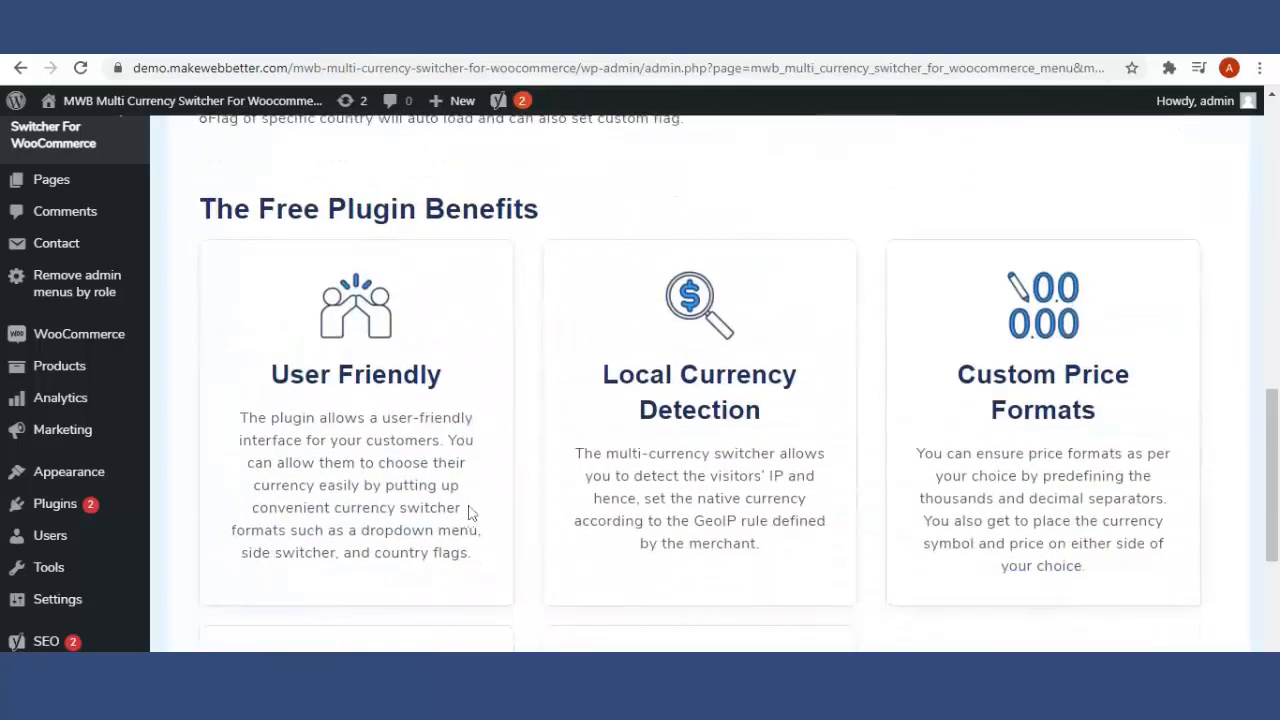
scroll(470, 512, "up", 3)
scroll(456, 512, "up", 8)
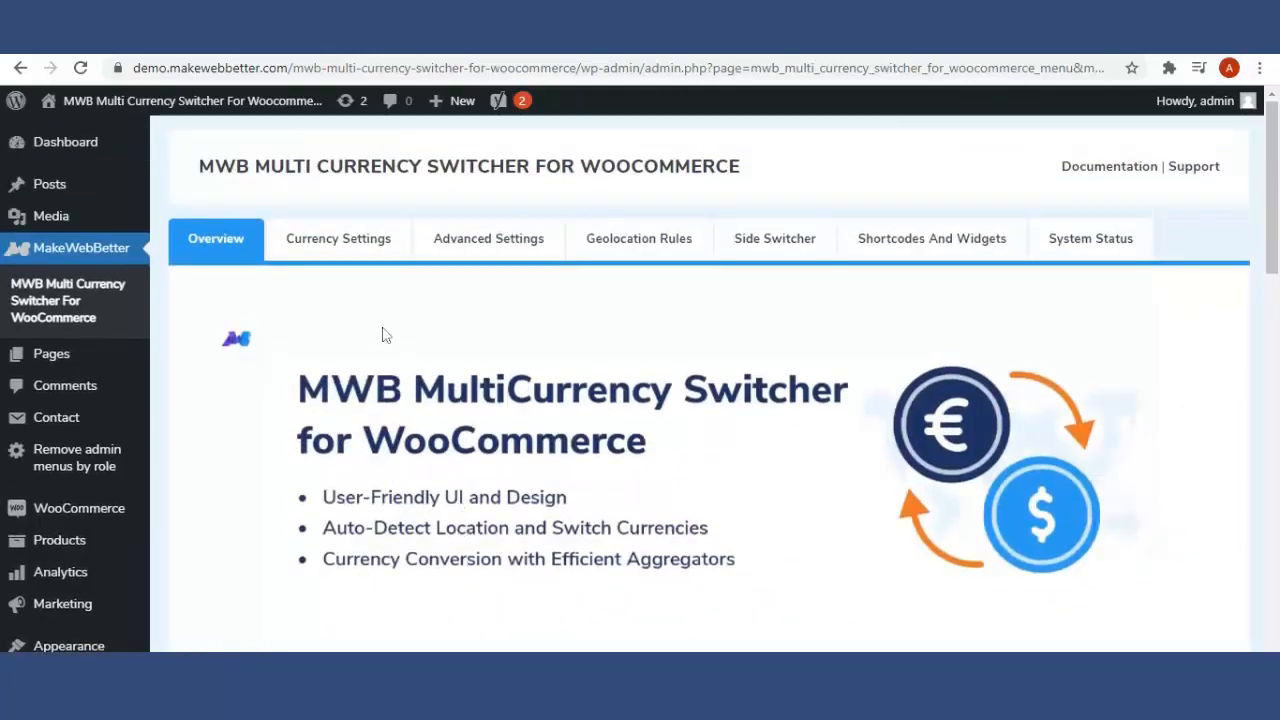
- Enable the plugin functionality in the currency settings and review the available currency aggregators
left_click(350, 248)
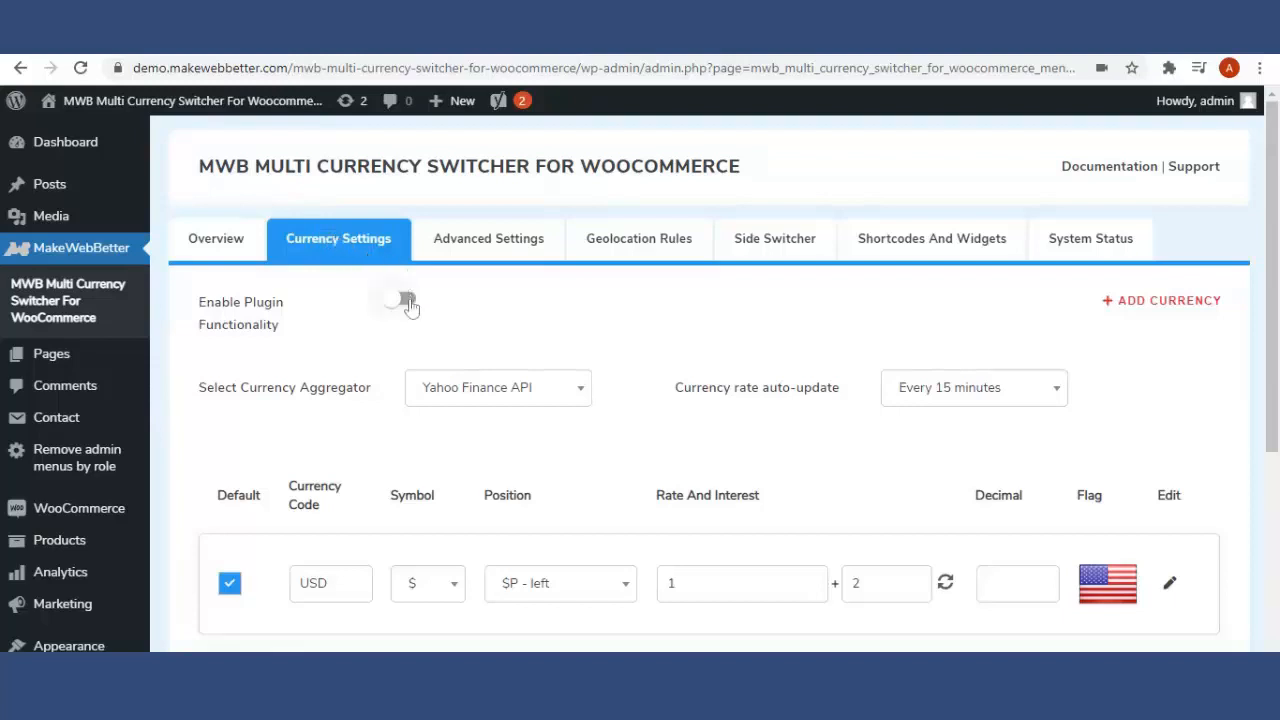
left_click(406, 302)
left_click(520, 399)
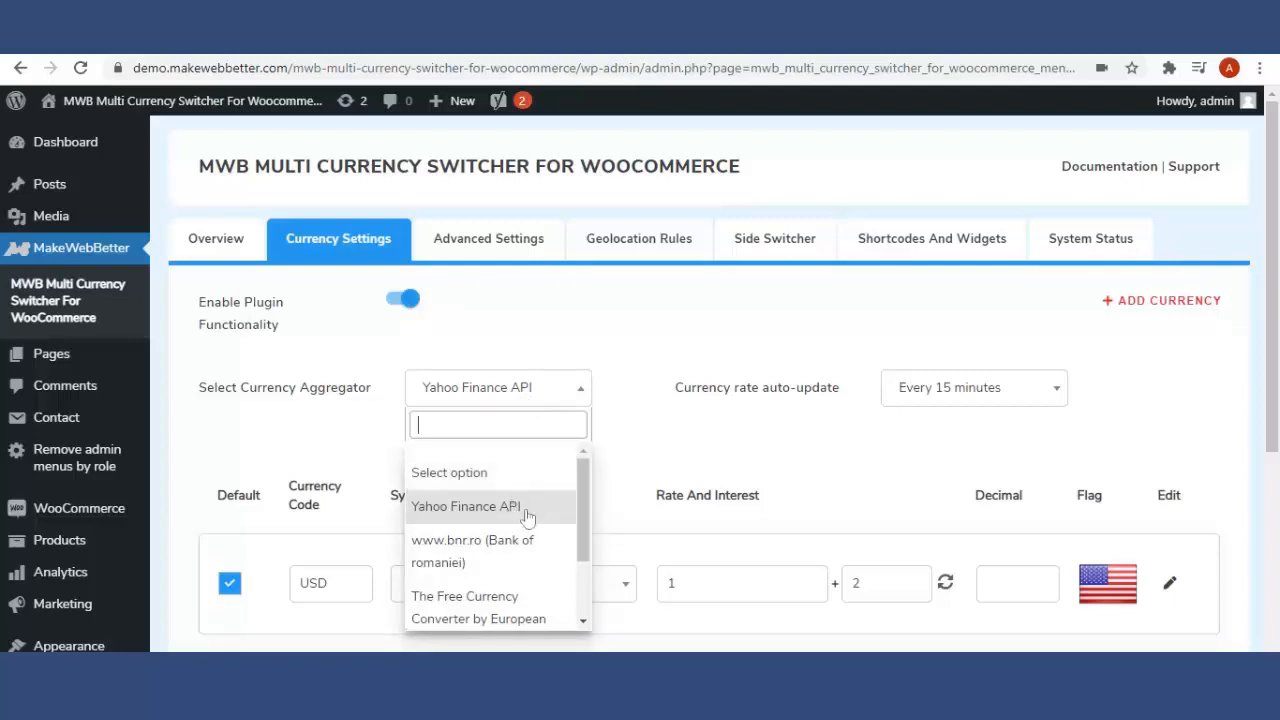
scroll(526, 532, "down", 2)
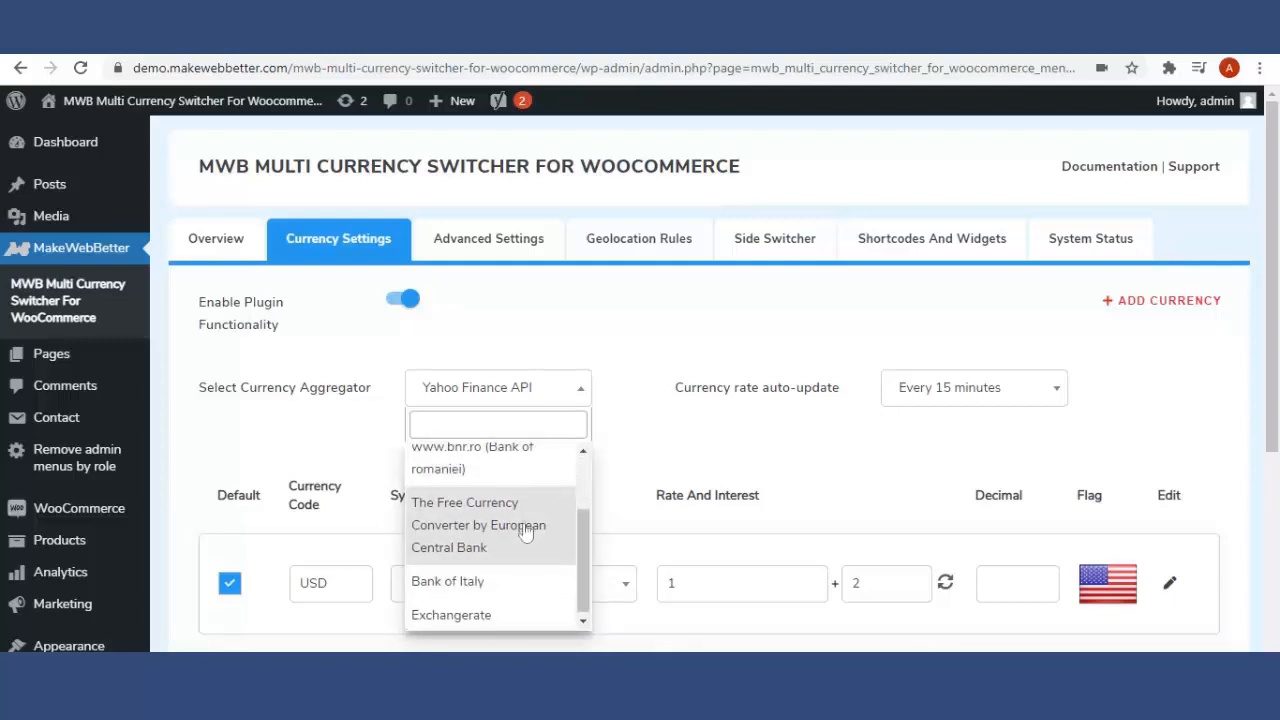
left_click(640, 457)
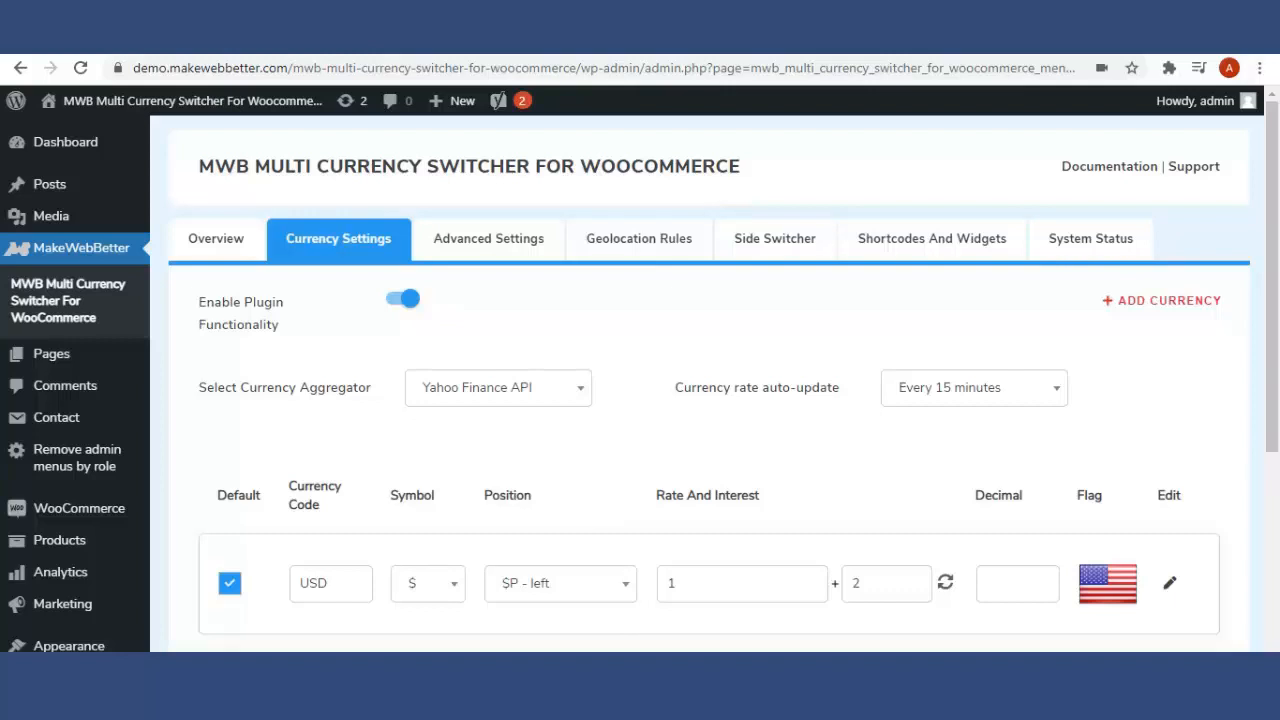
- Review the currency rate auto-update intervals and set the auto-update to Every 30 minutes
left_click(967, 399)
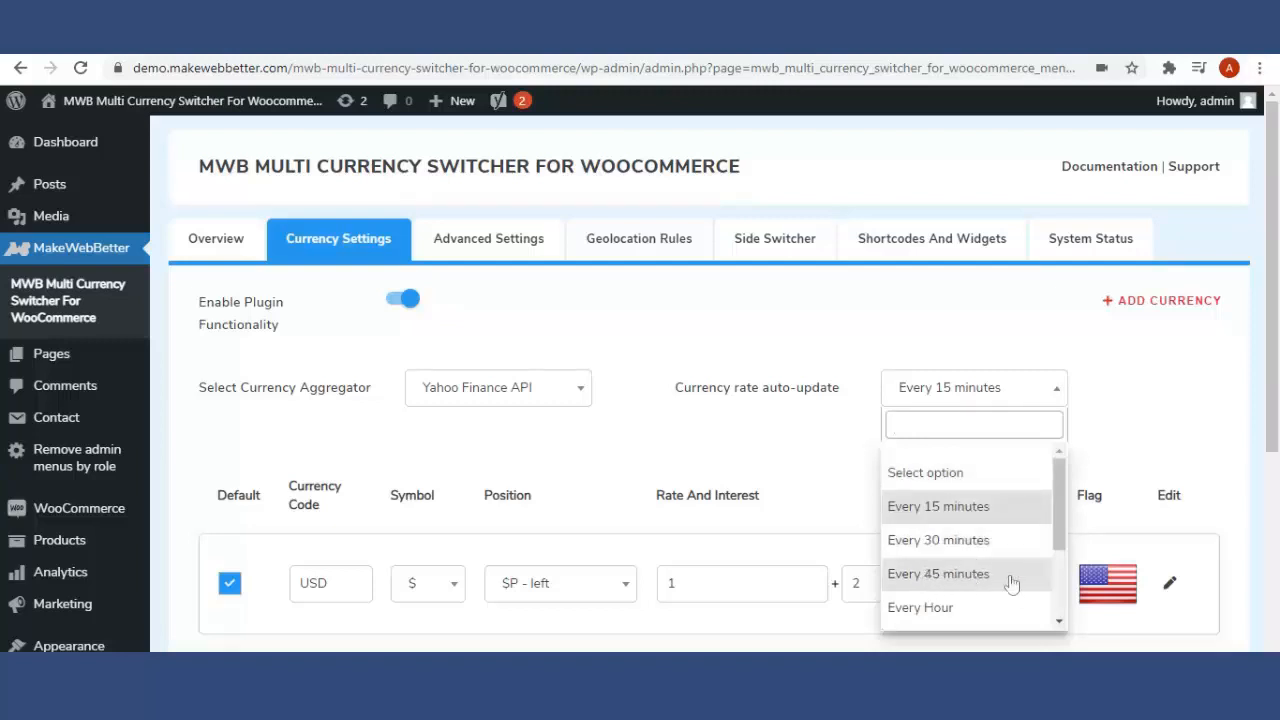
scroll(985, 575, "down", 1)
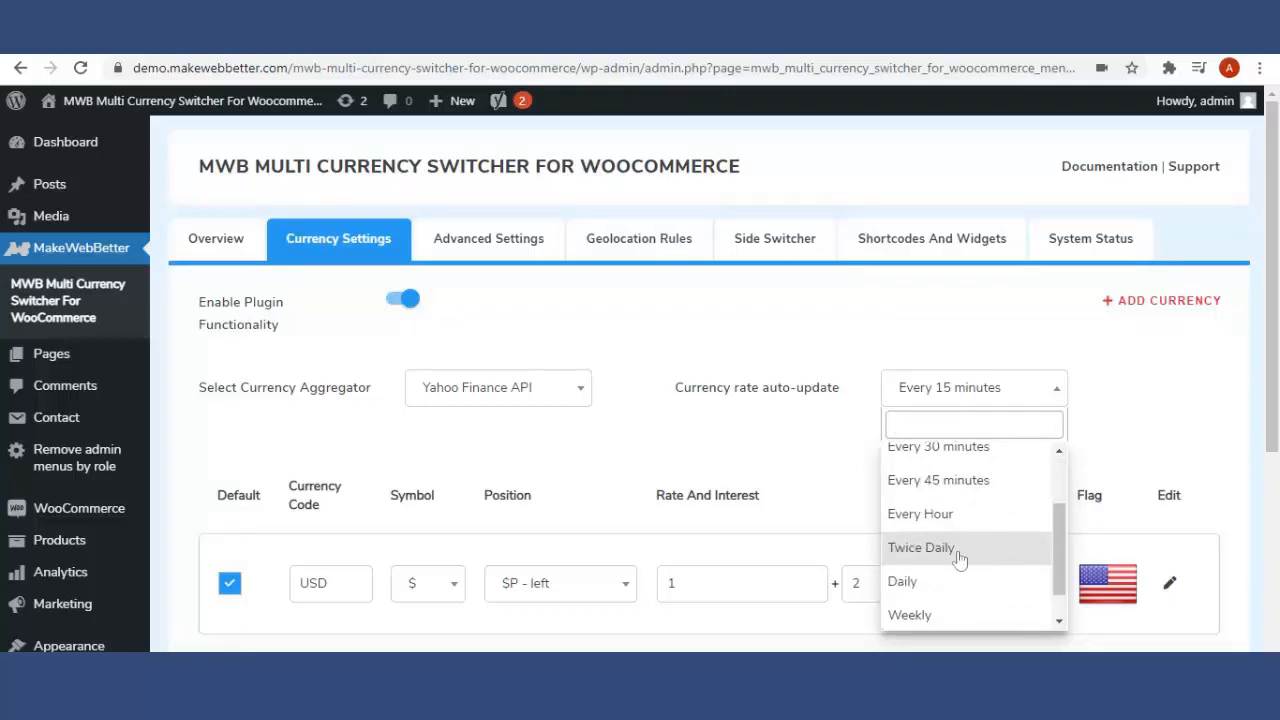
scroll(983, 588, "down", 1)
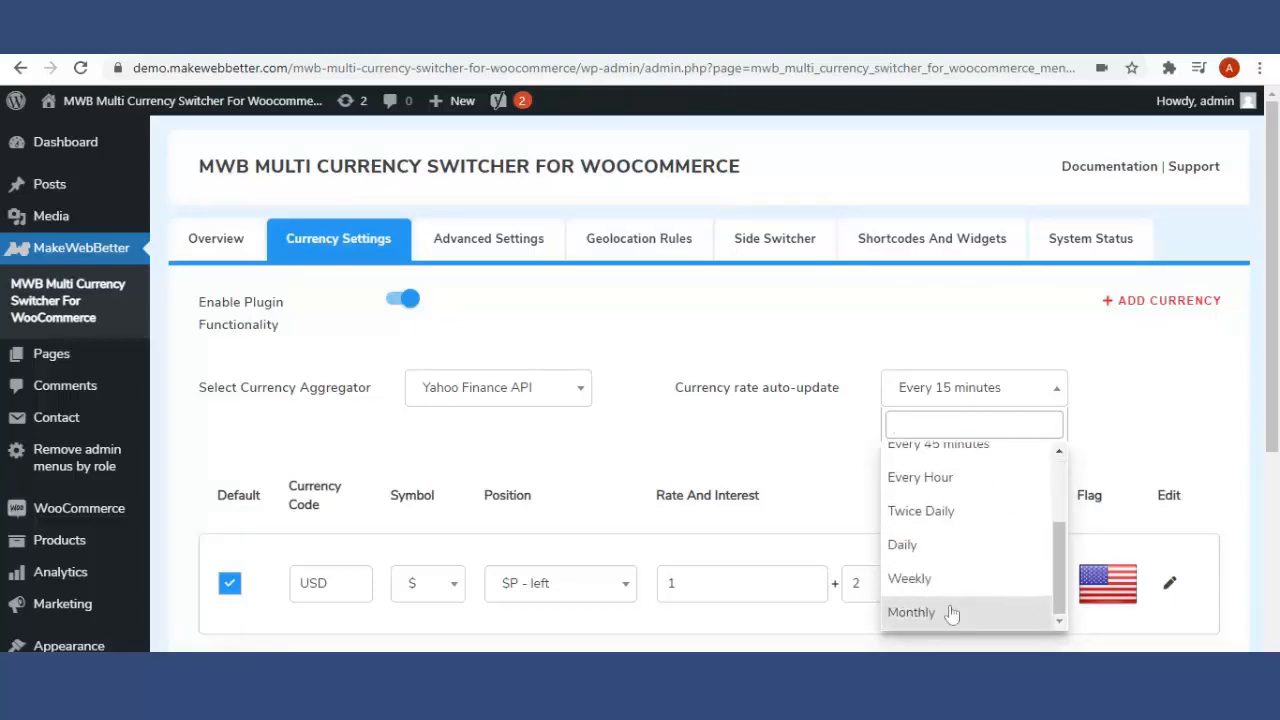
left_click(760, 431)
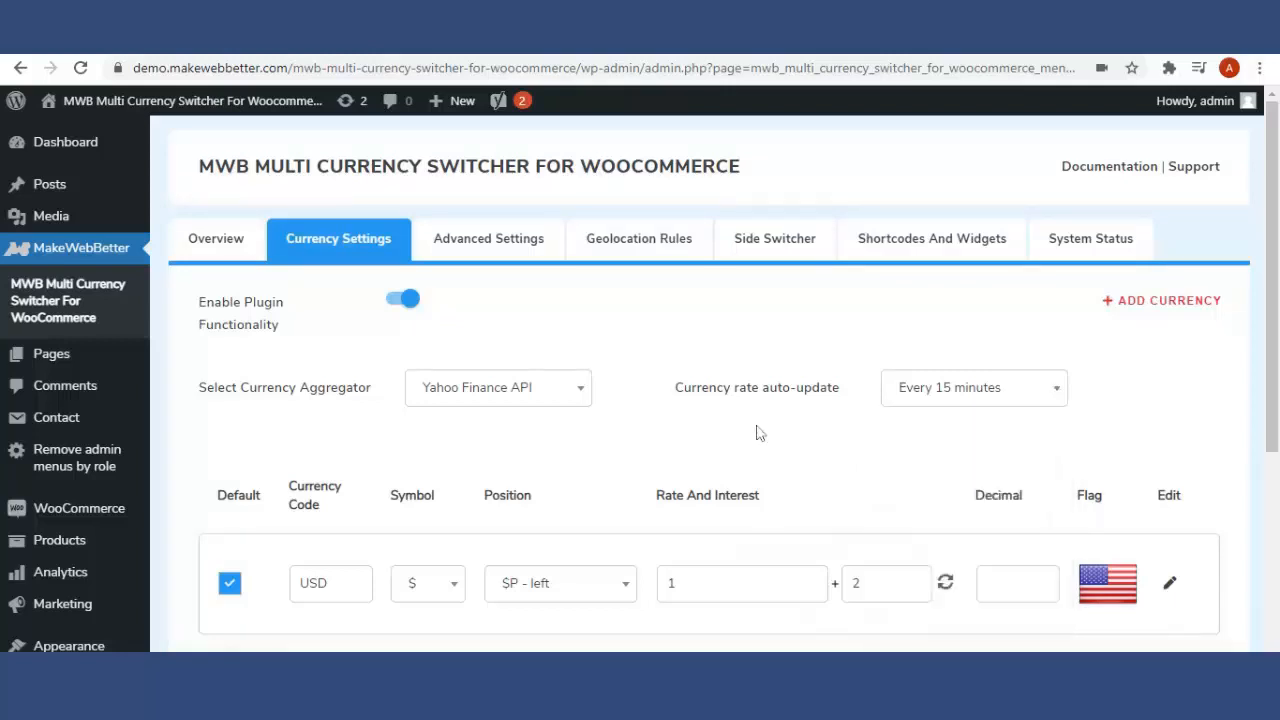
left_click(978, 395)
left_click(952, 540)
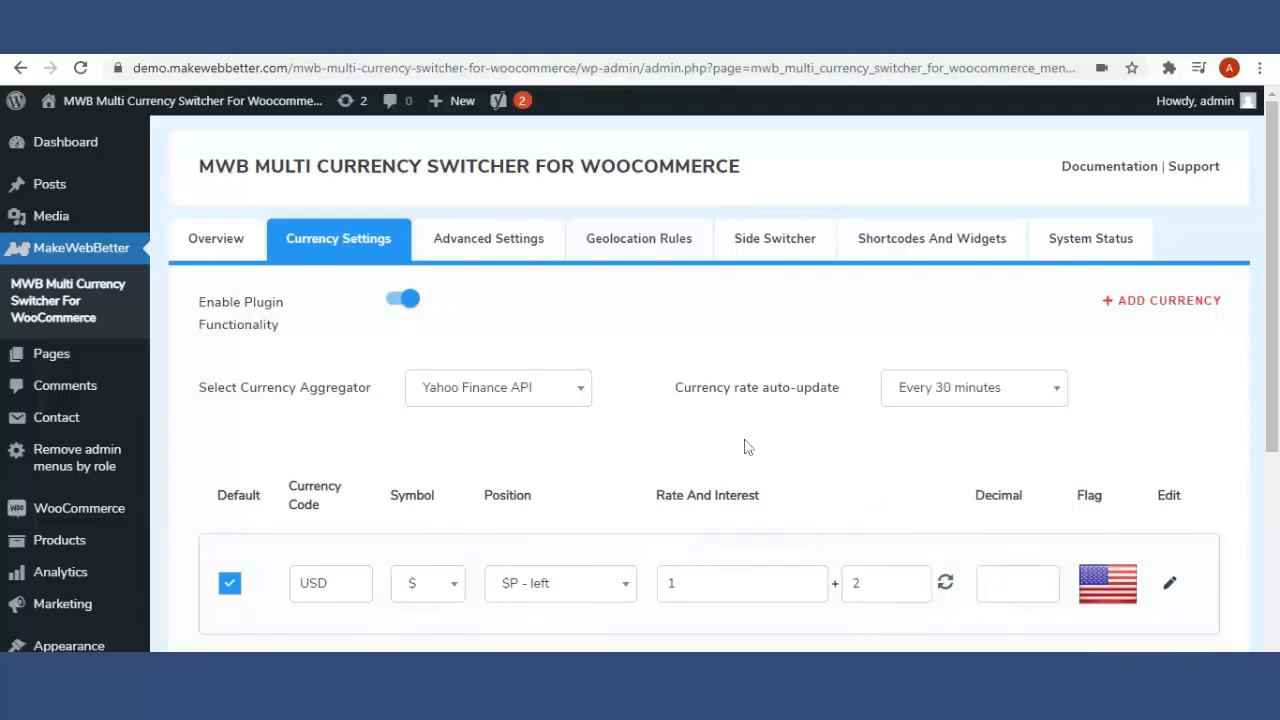
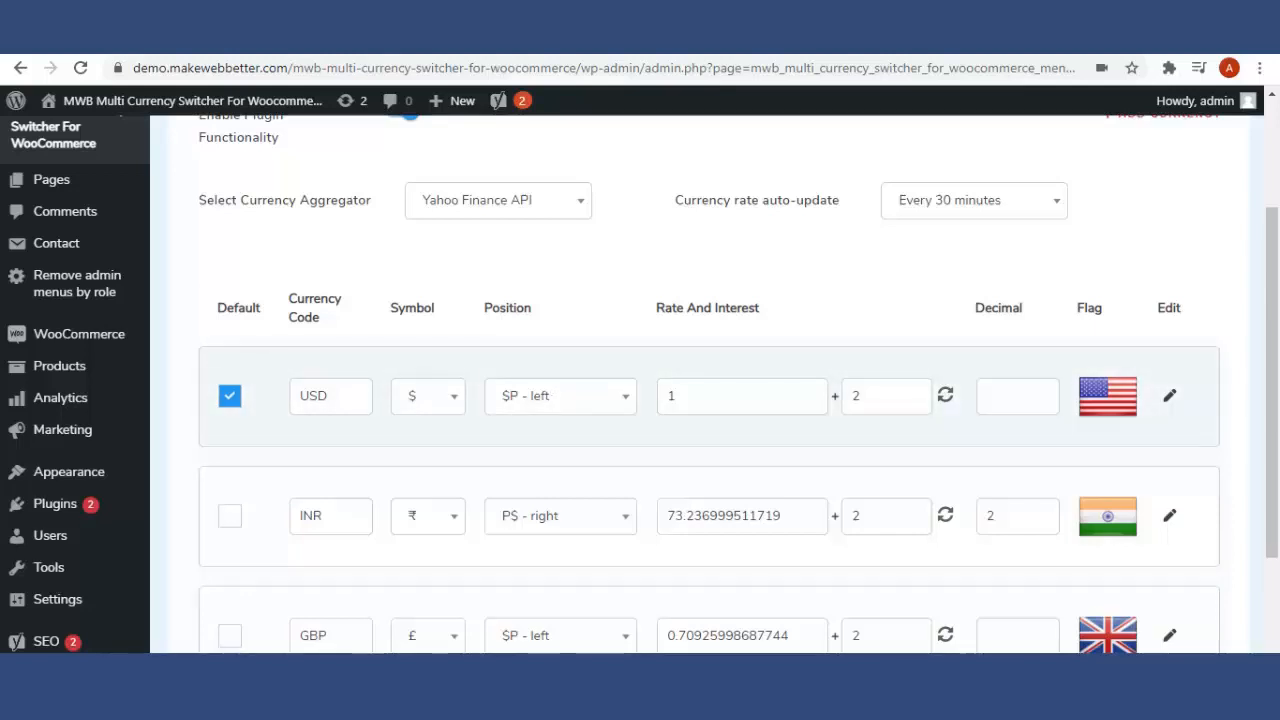
- Set the symbol position of the USD currency to P$ - right
left_click(573, 403)
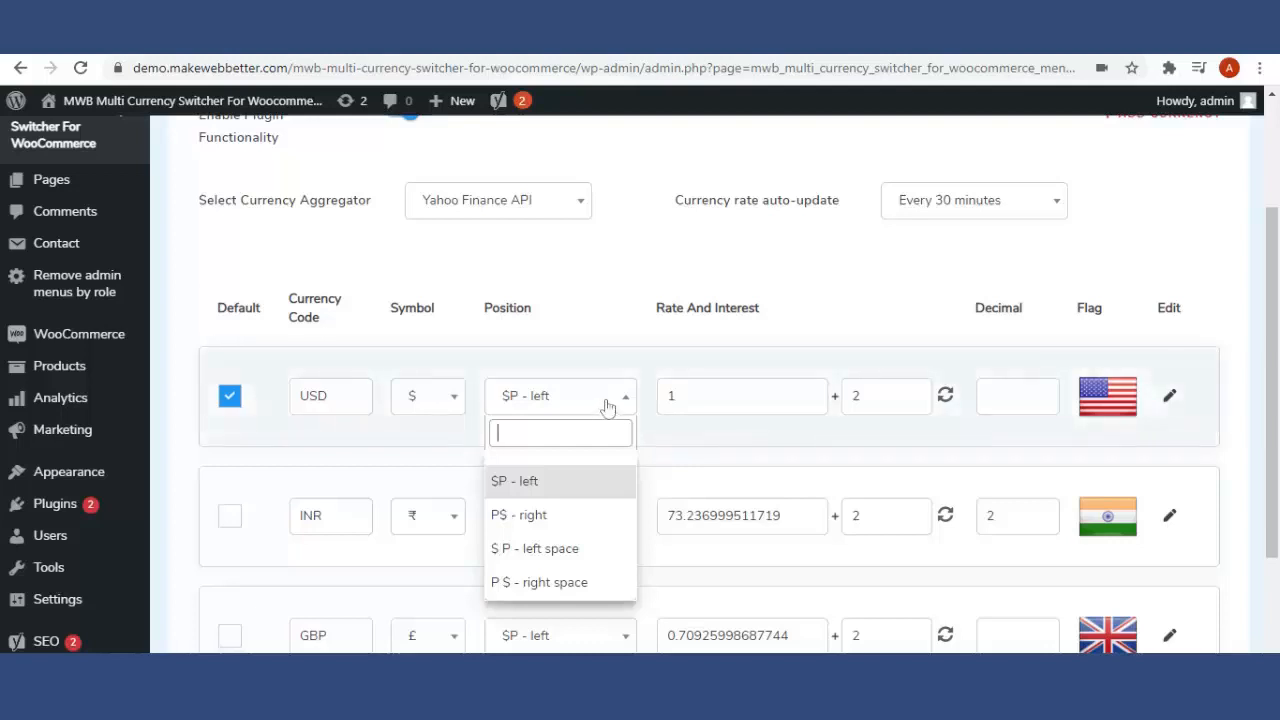
key("Down")
key("Return")
- Review the listed currencies and the extra USD options for custom symbol, flag, separators, cents and description, leaving them without saving
scroll(608, 408, "down", 2)
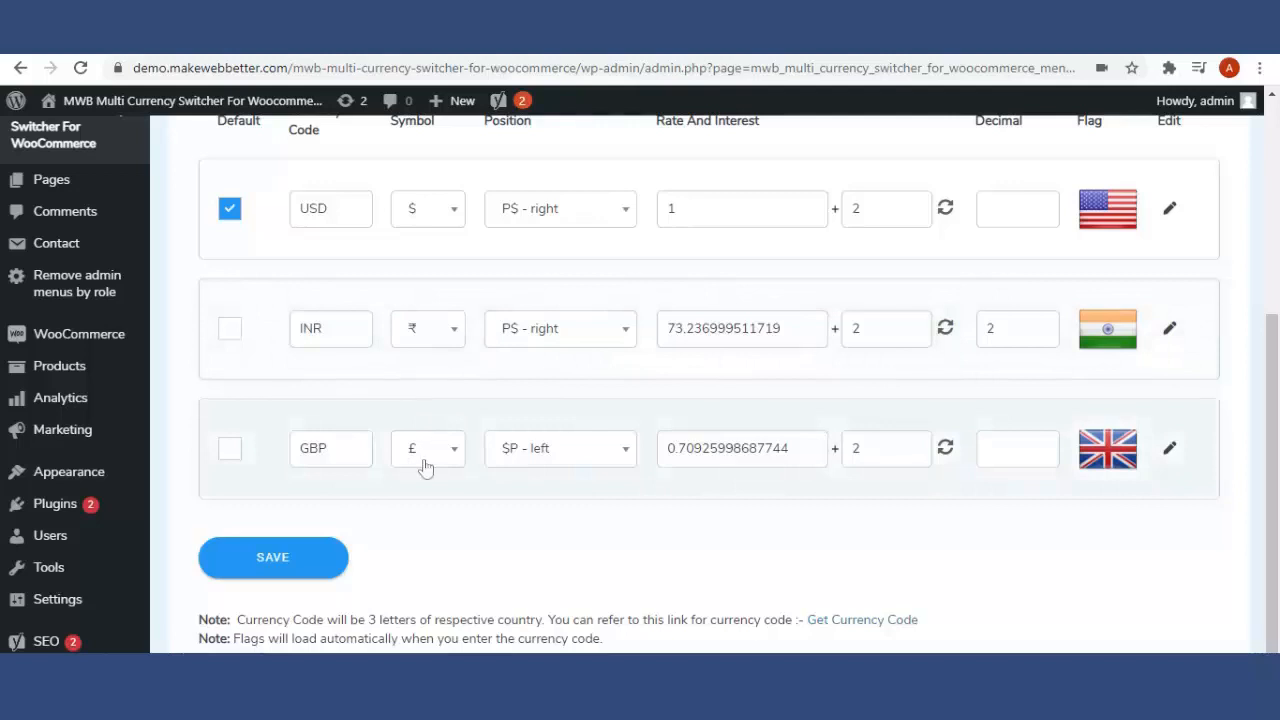
scroll(851, 420, "up", 1)
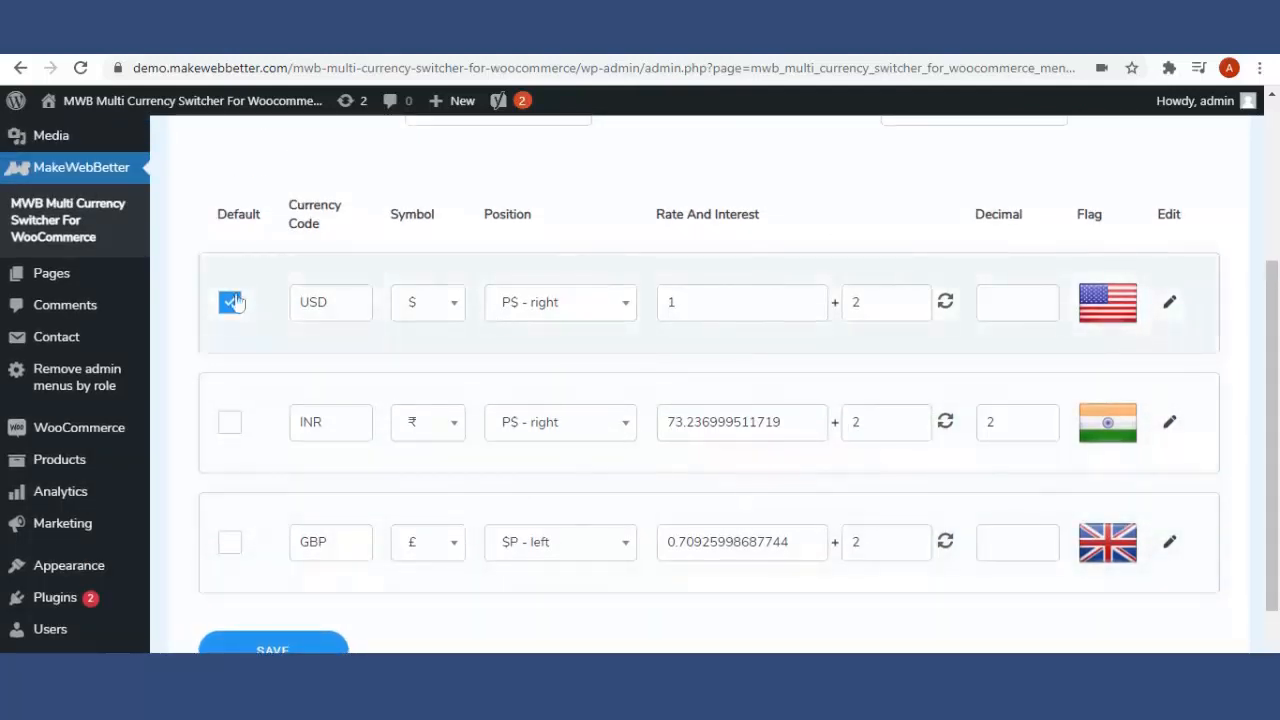
scroll(694, 451, "down", 1)
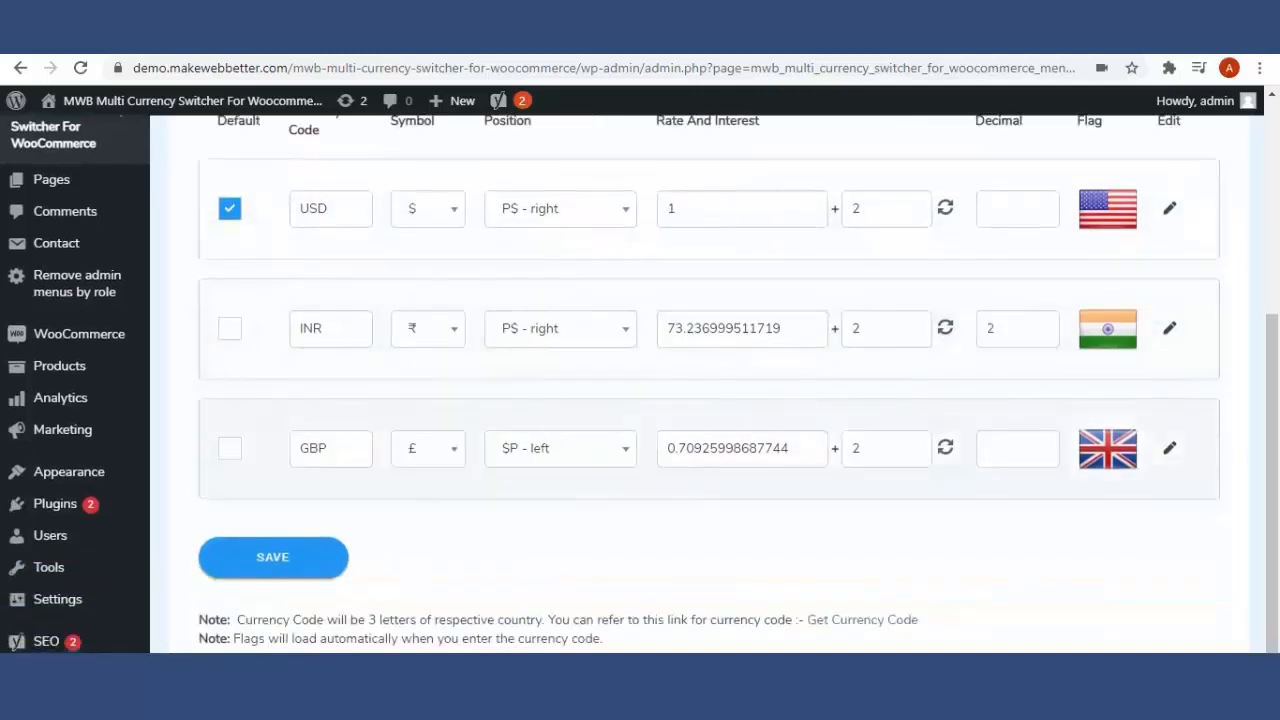
scroll(694, 451, "up", 2)
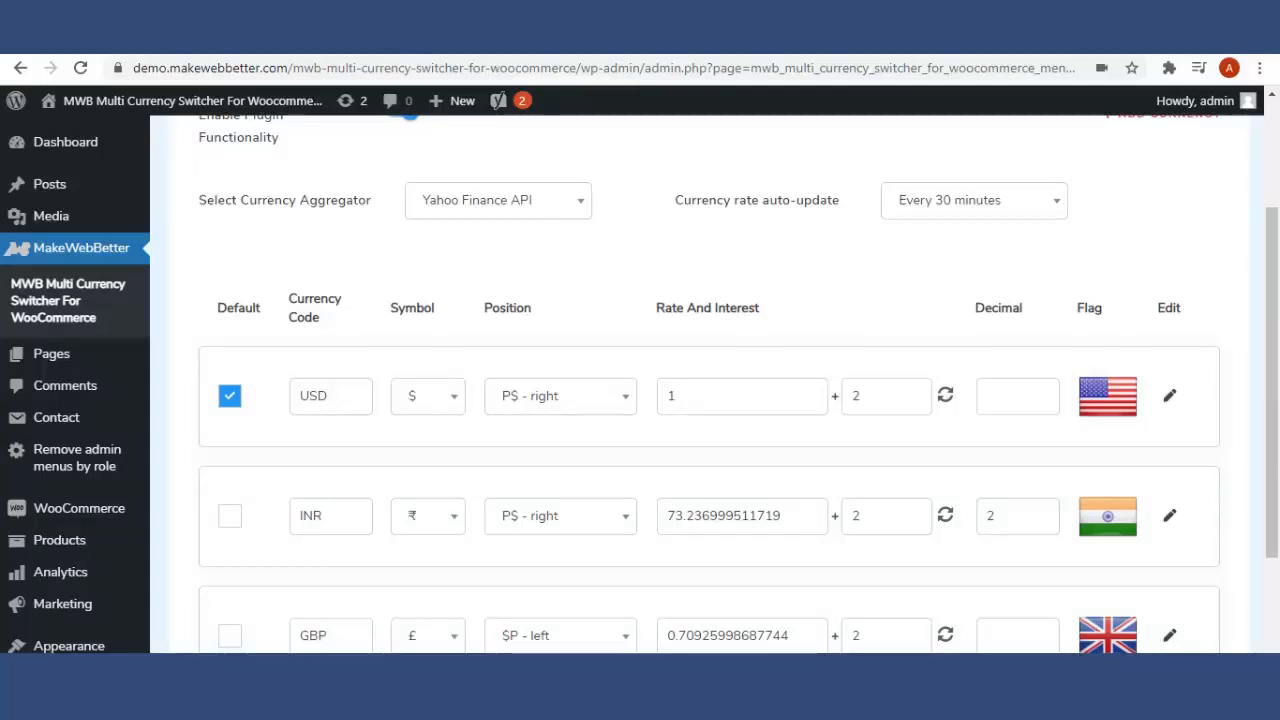
scroll(1000, 450, "down", 1)
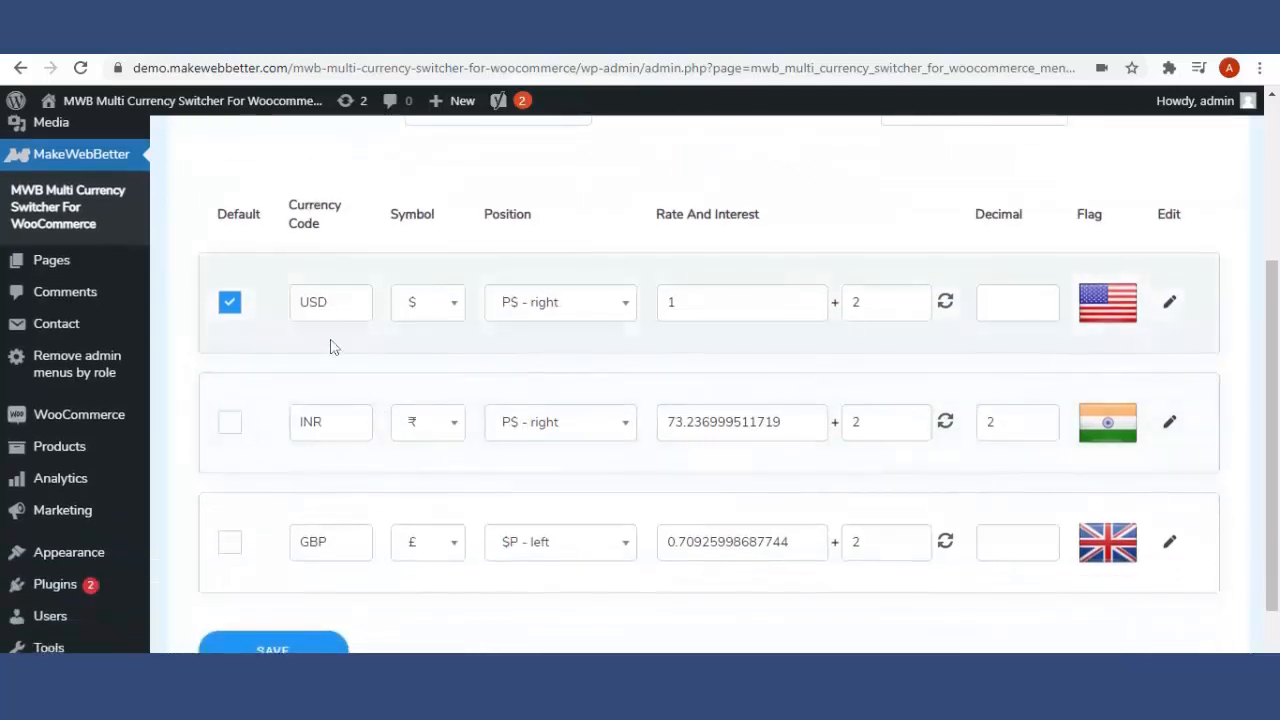
left_click(1170, 305)
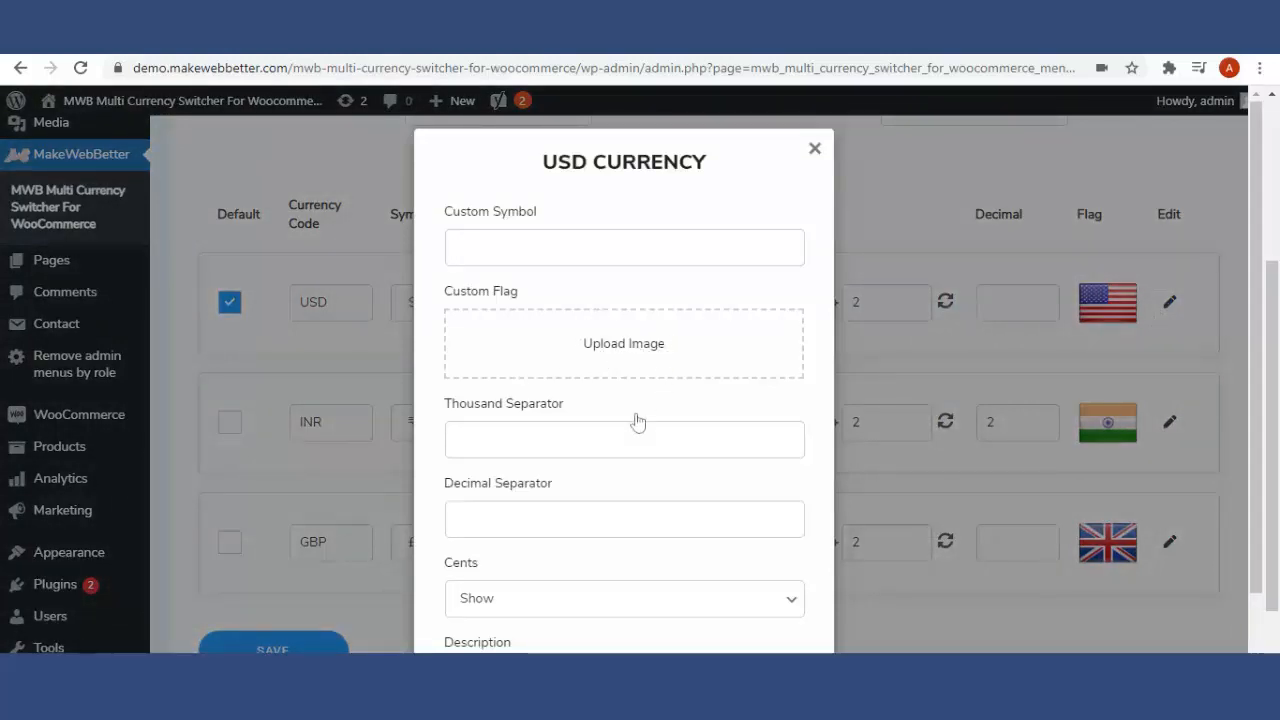
scroll(677, 489, "down", 2)
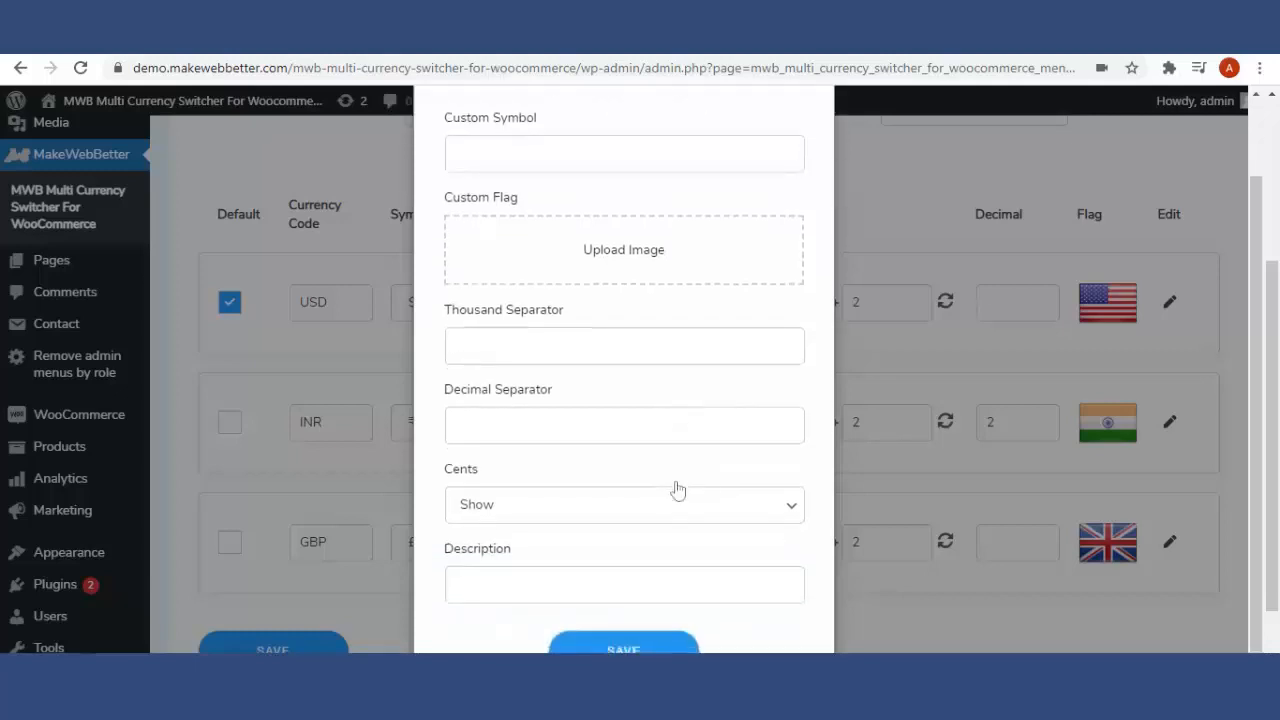
scroll(640, 500, "up", 2)
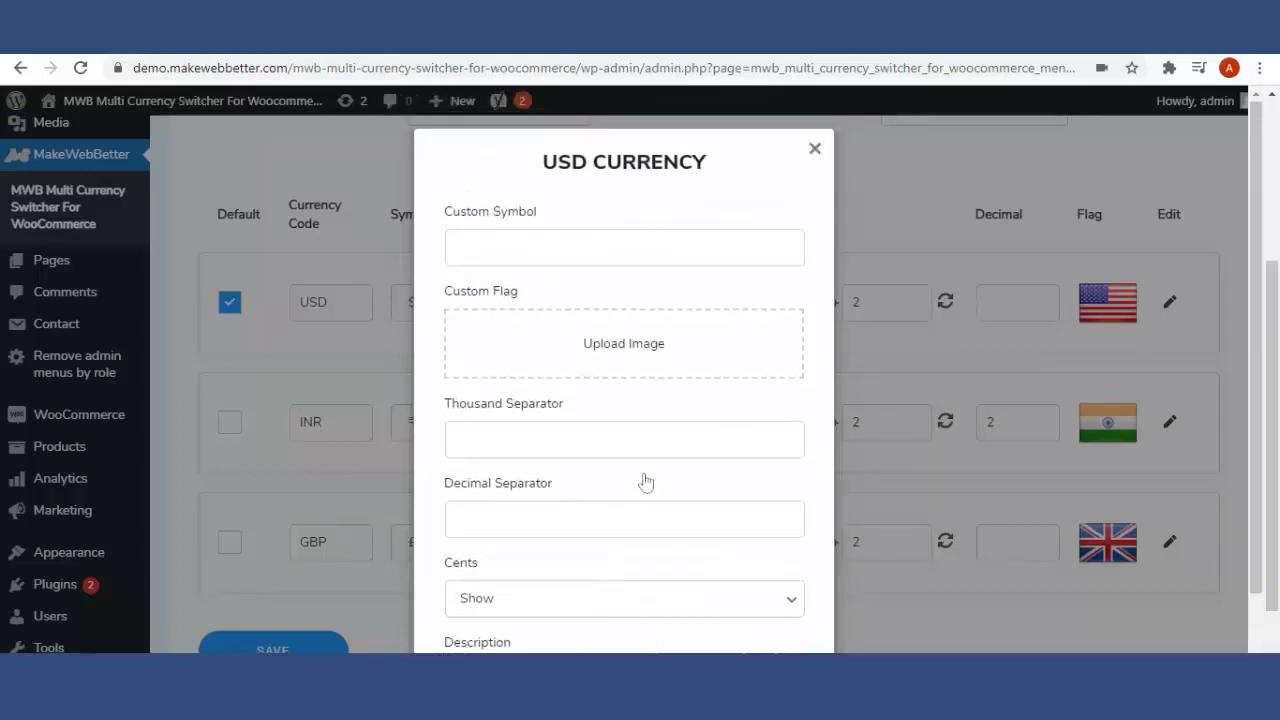
scroll(643, 555, "down", 2)
scroll(643, 558, "down", 1)
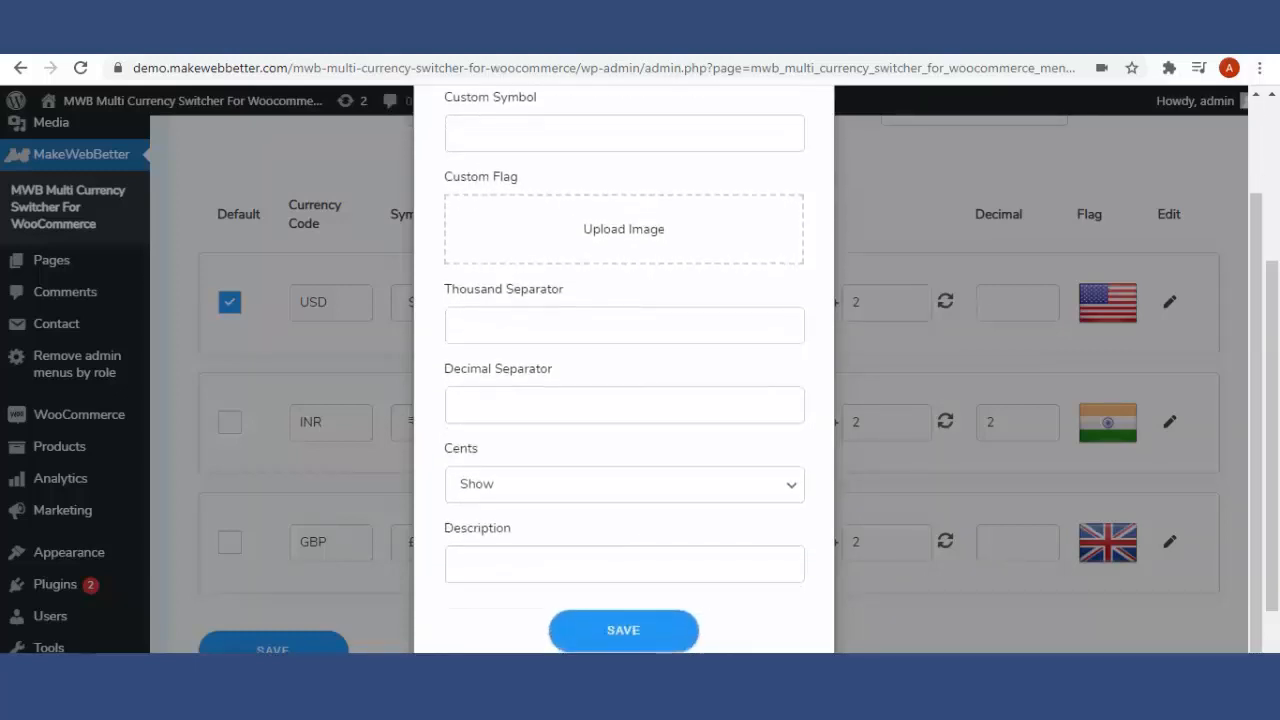
scroll(694, 330, "up", 2)
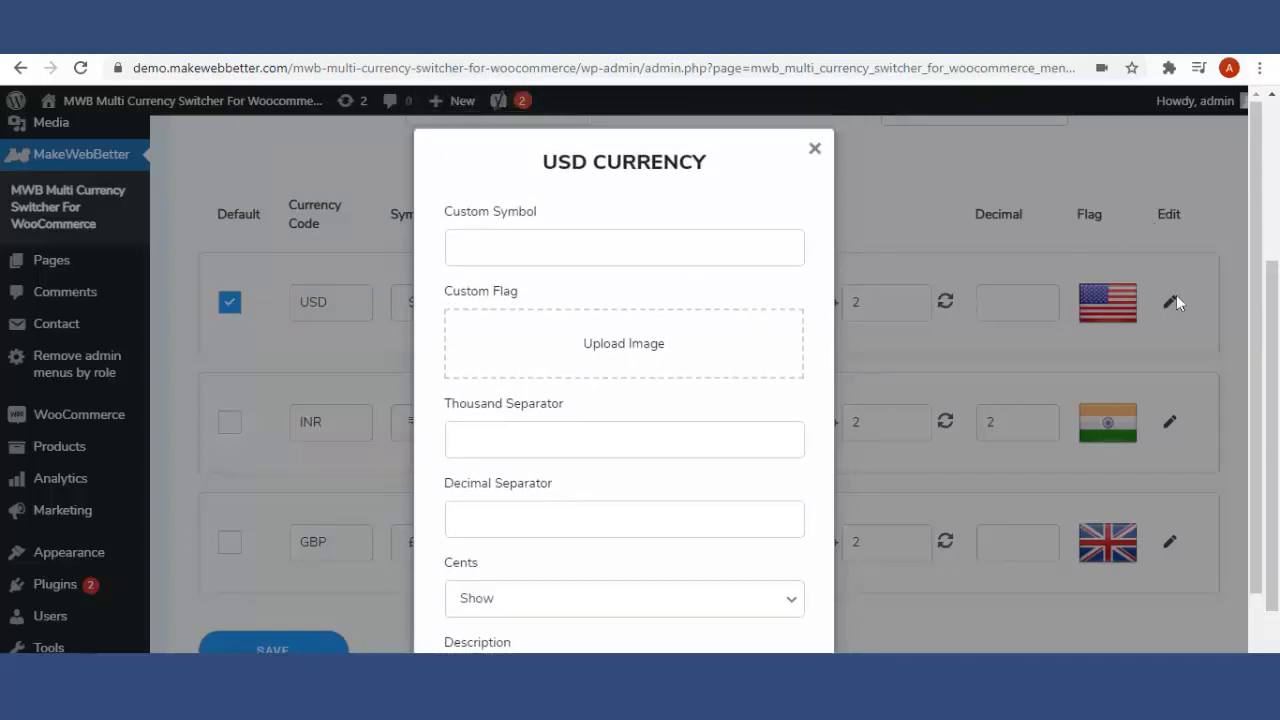
left_click(815, 150)
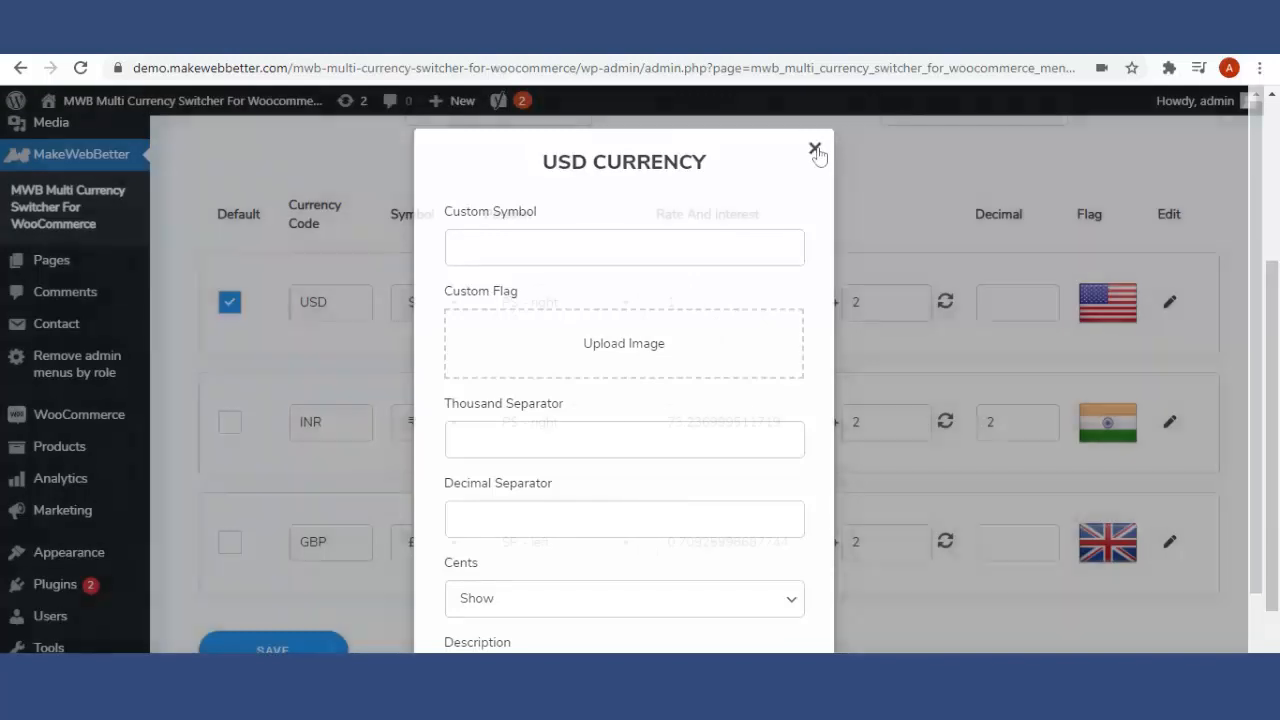
- Check the currency settings over once more and save them
scroll(657, 408, "down", 2)
scroll(614, 412, "up", 3)
scroll(614, 412, "up", 3)
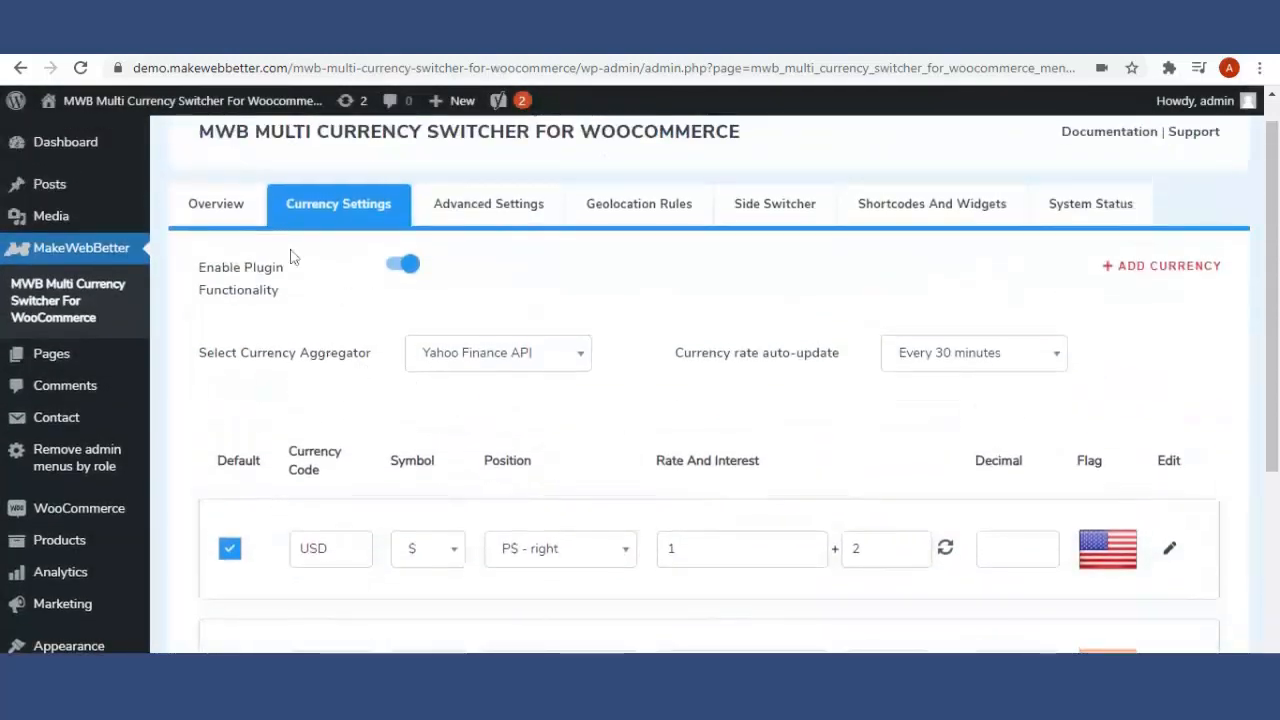
scroll(503, 508, "down", 3)
scroll(430, 514, "down", 1)
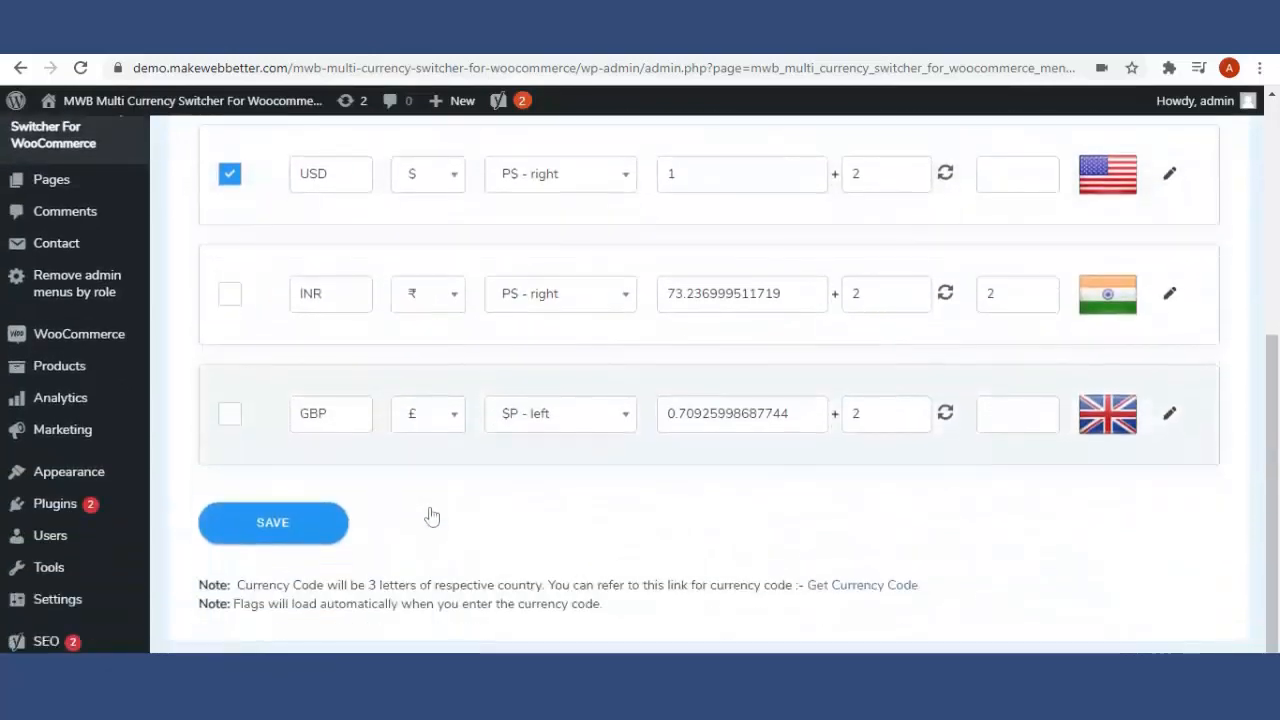
scroll(430, 516, "up", 2)
scroll(531, 392, "down", 1)
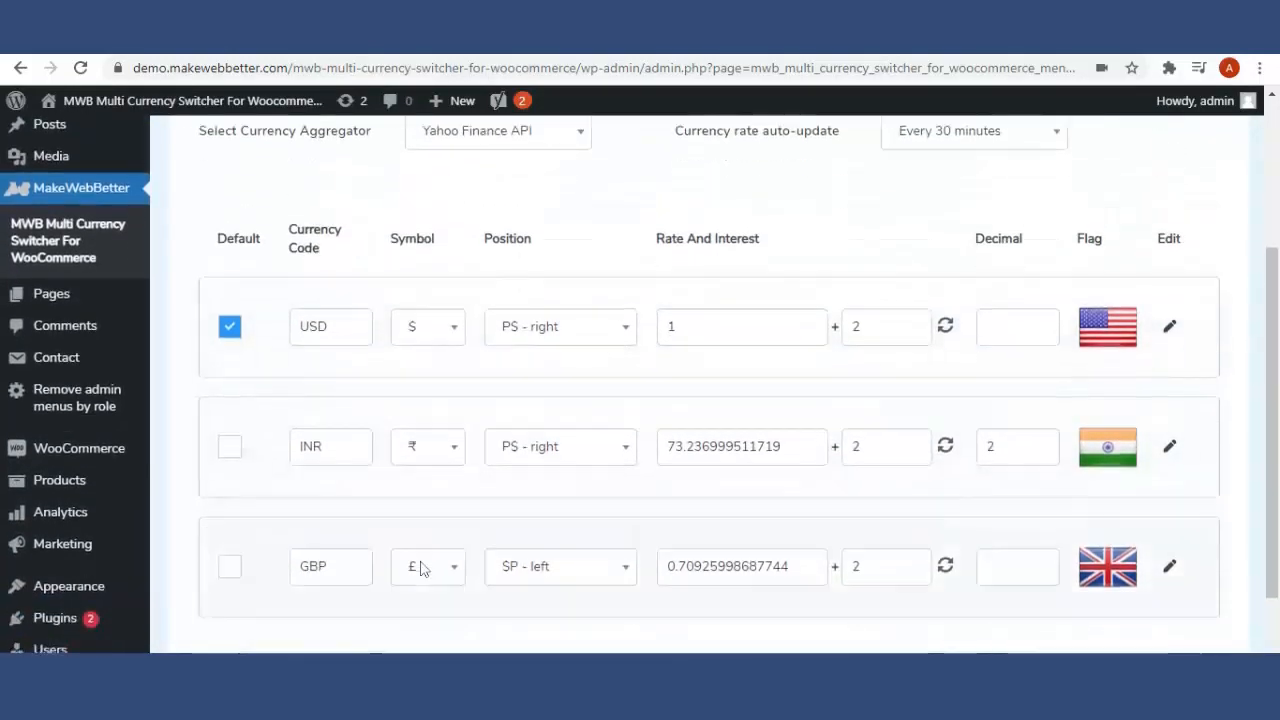
left_click(290, 616)
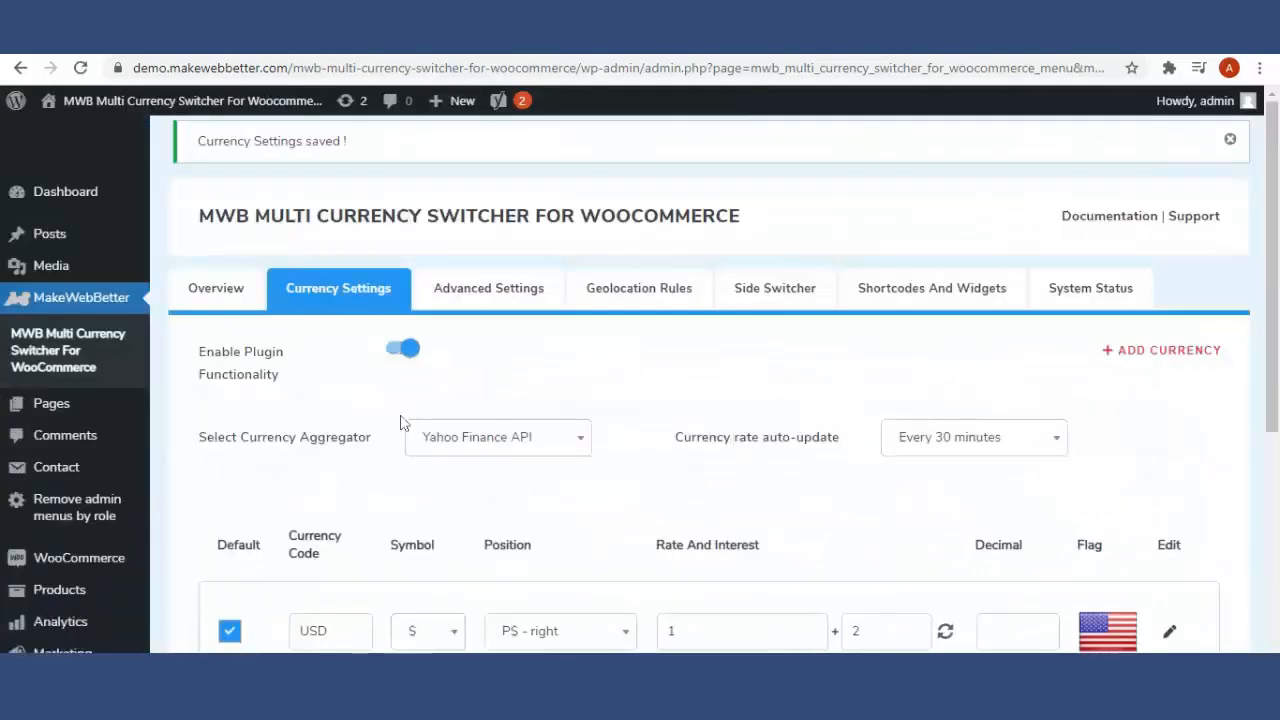
- Go to the advanced settings and set the welcome currency to USD
scroll(420, 431, "down", 3)
scroll(388, 485, "up", 1)
scroll(388, 485, "up", 1)
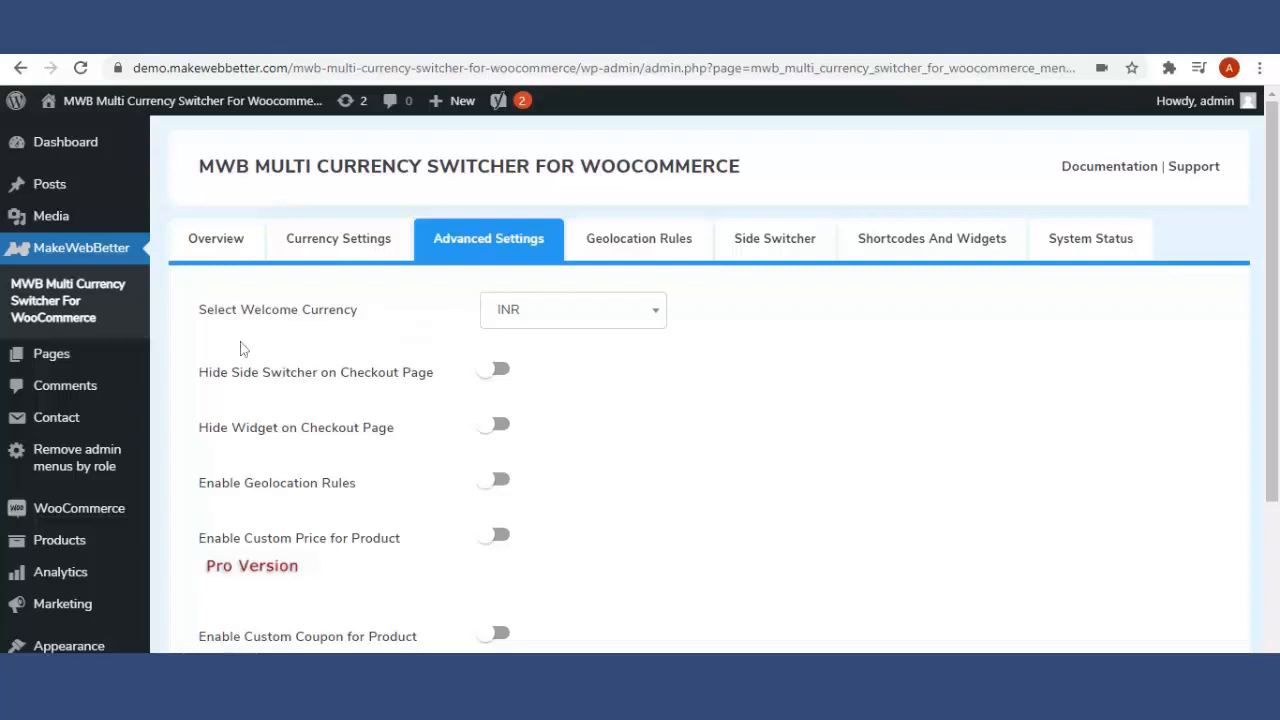
left_click(571, 331)
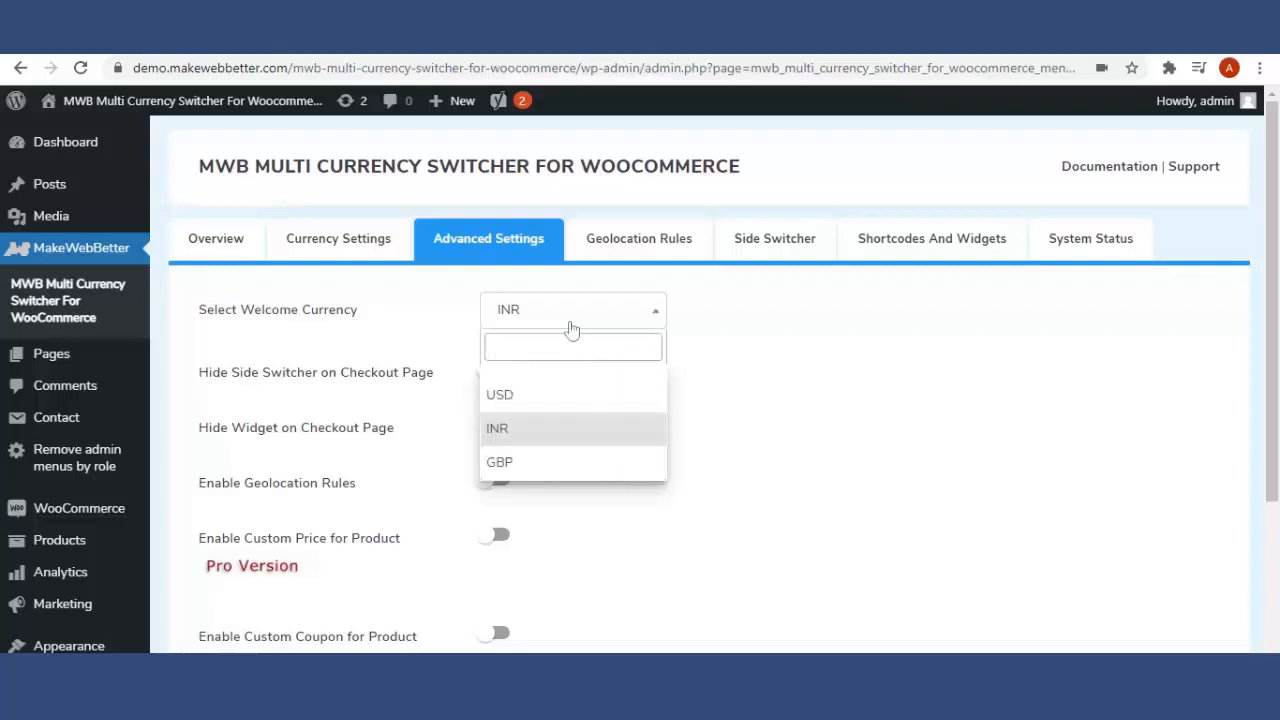
left_click(515, 398)
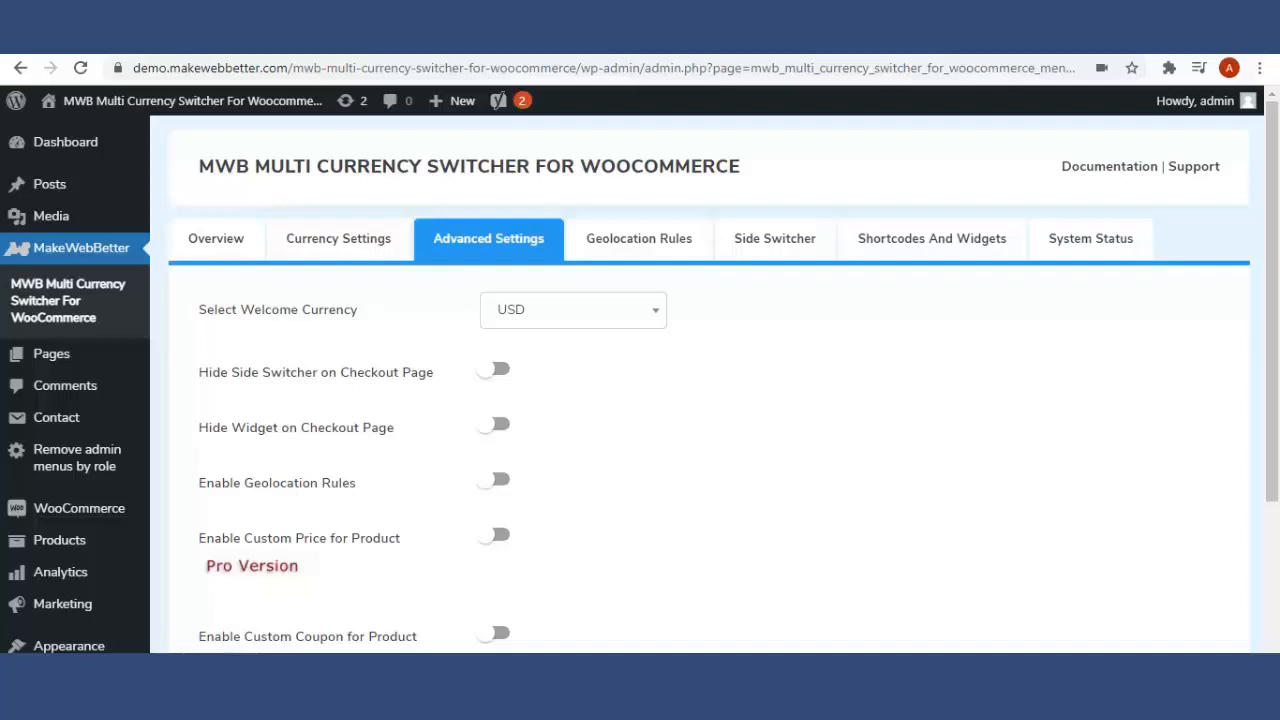
- Enable the geolocation rules, look over the Pro Version options and save the advanced settings
left_click(500, 483)
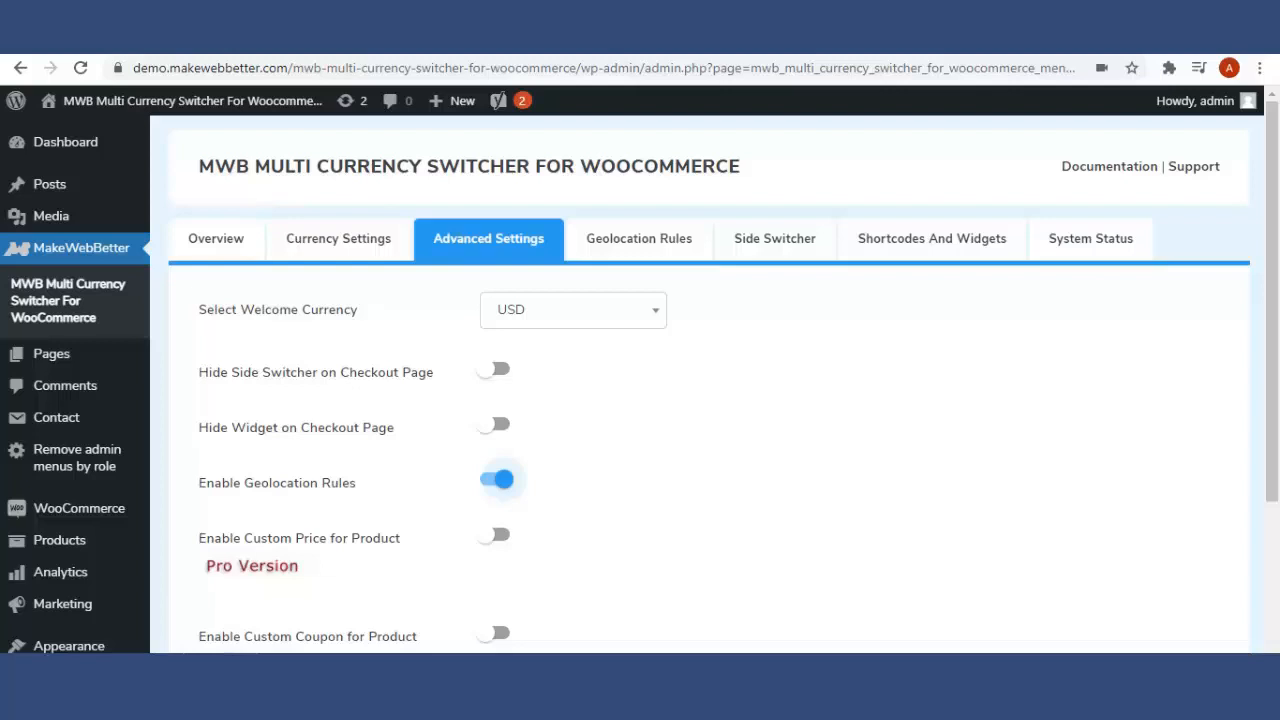
scroll(573, 492, "down", 2)
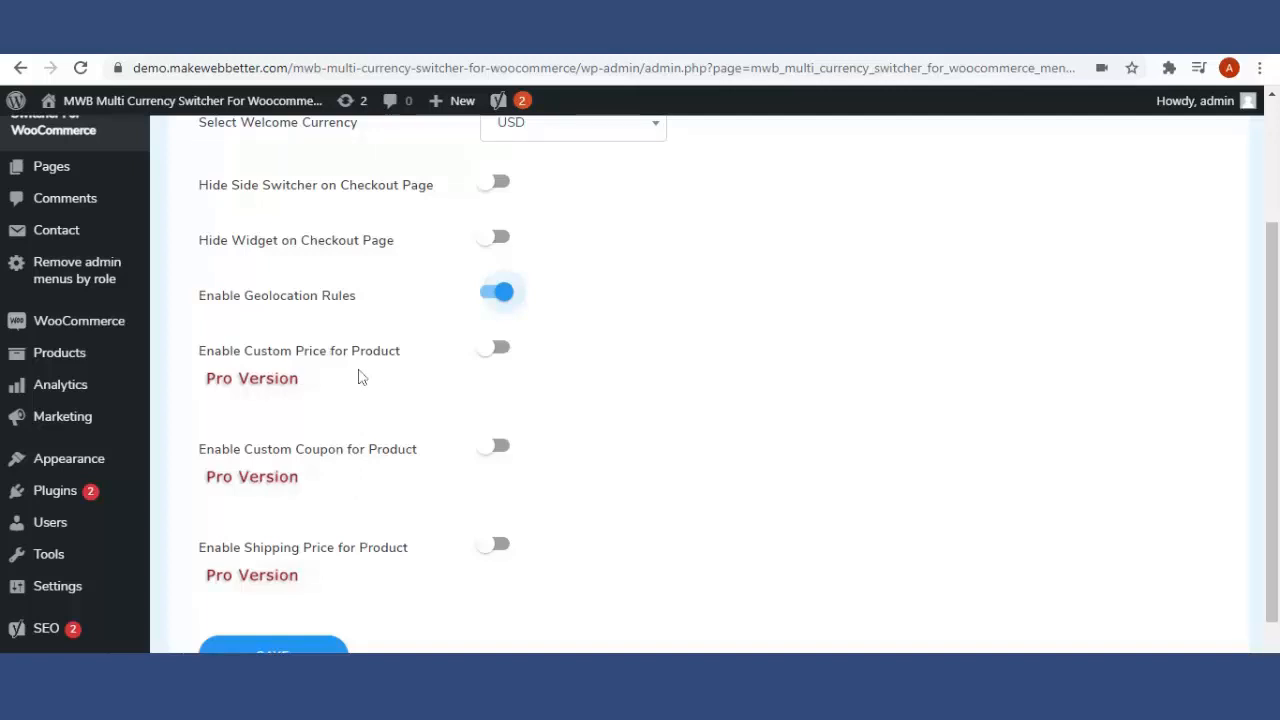
scroll(398, 568, "up", 2)
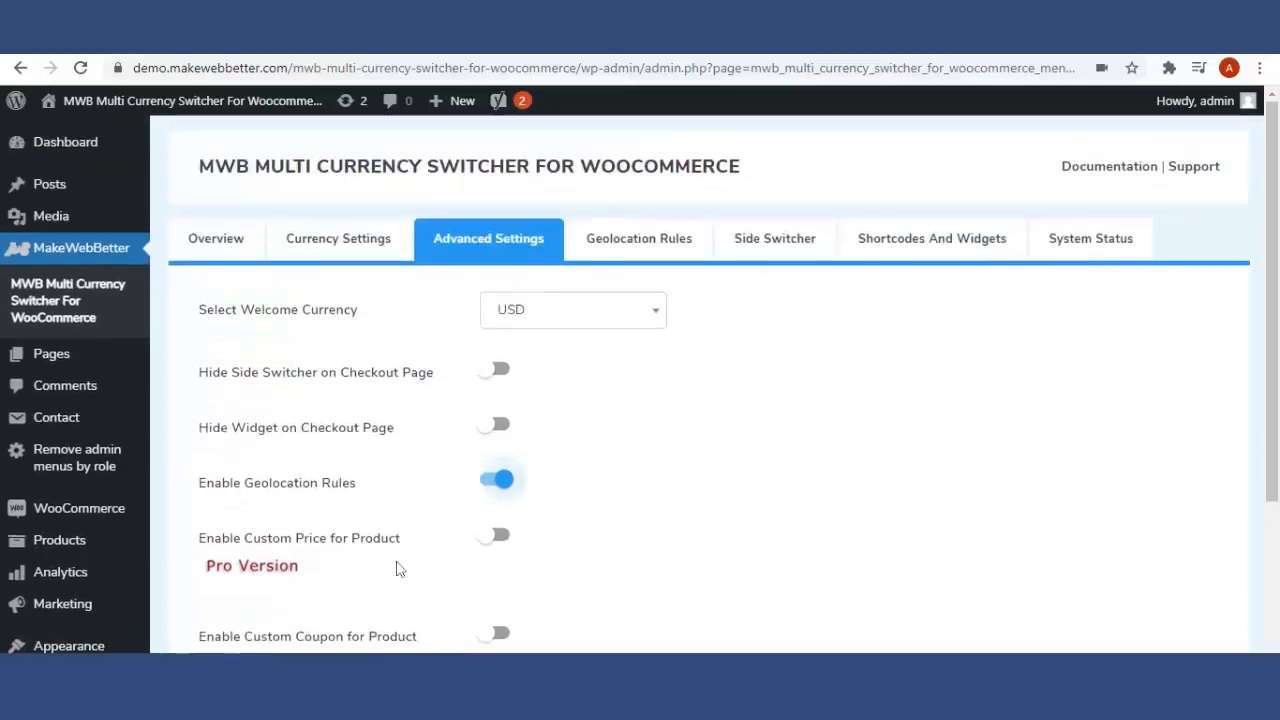
scroll(646, 457, "down", 3)
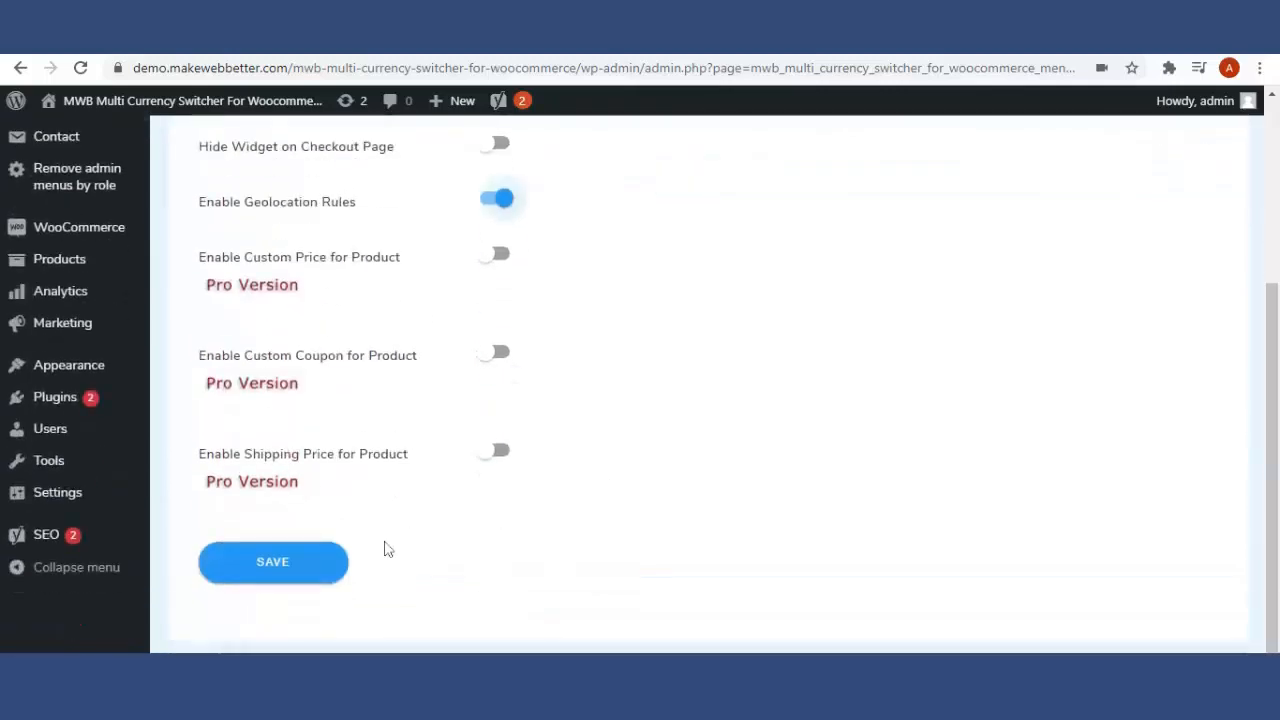
left_click(297, 566)
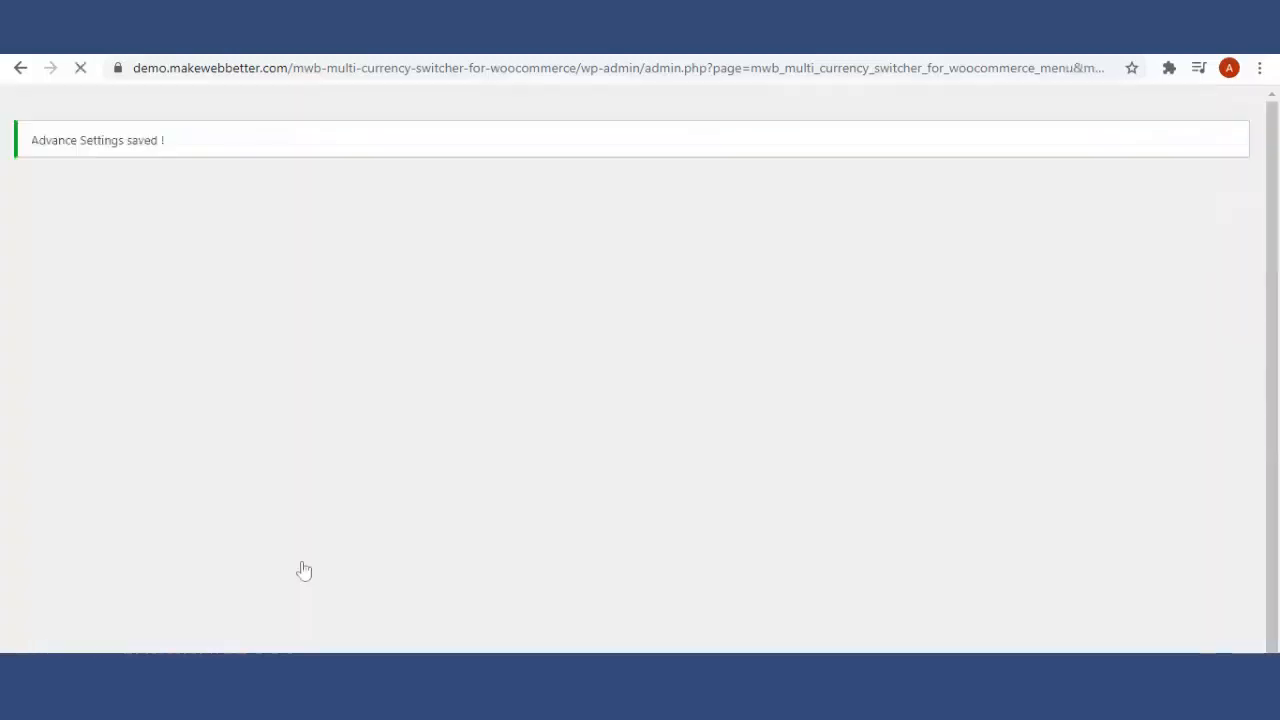
- Add Armenia to the countries assigned to GBP in the geolocation rules
scroll(640, 470, "down", 4)
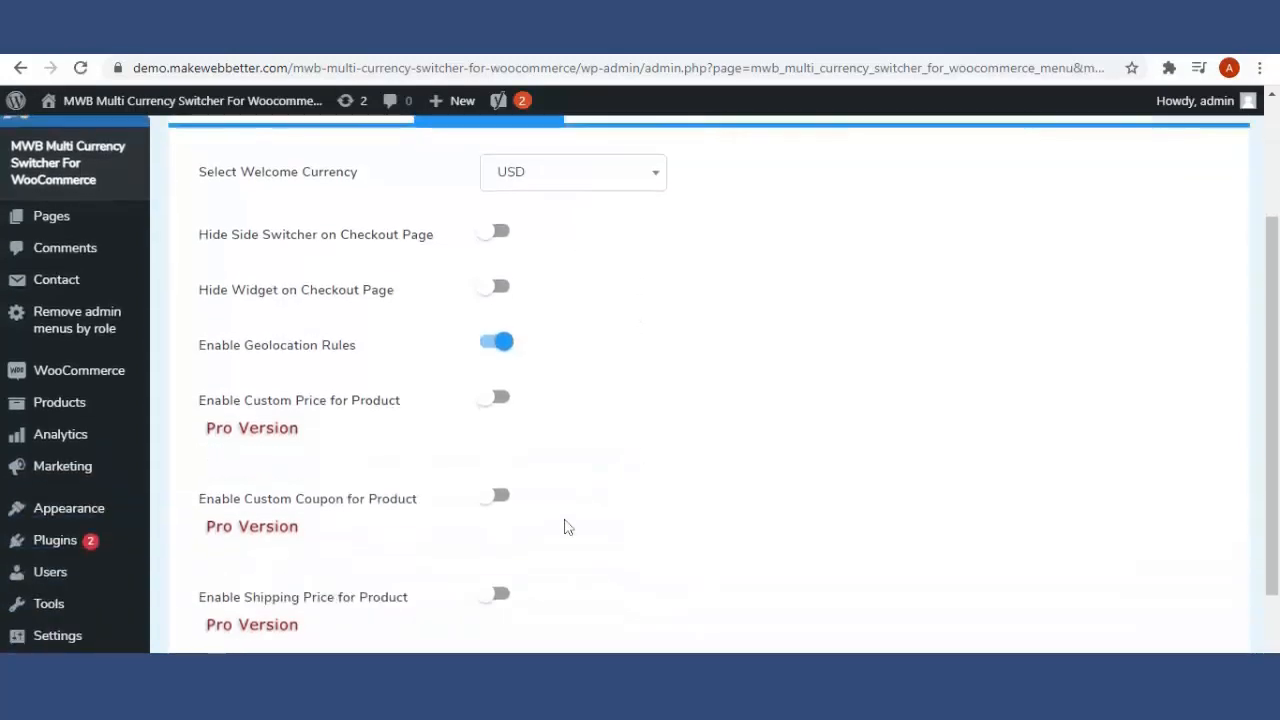
scroll(562, 532, "up", 2)
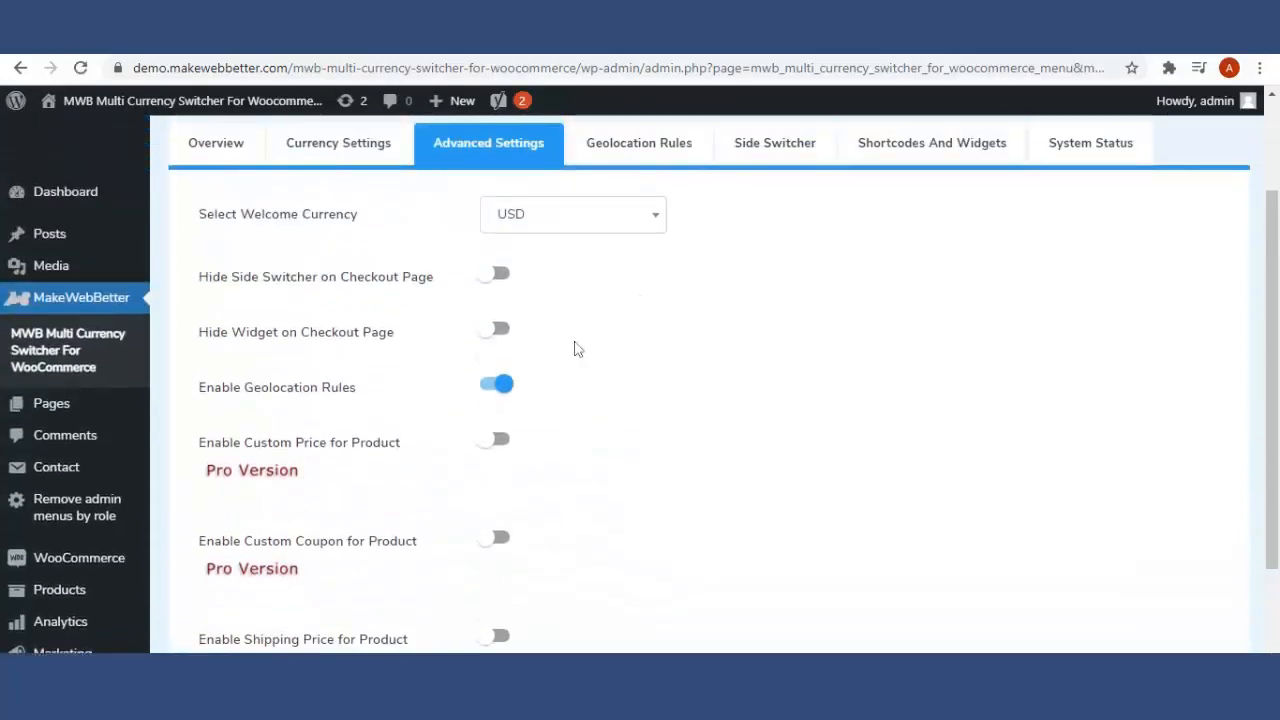
left_click(636, 158)
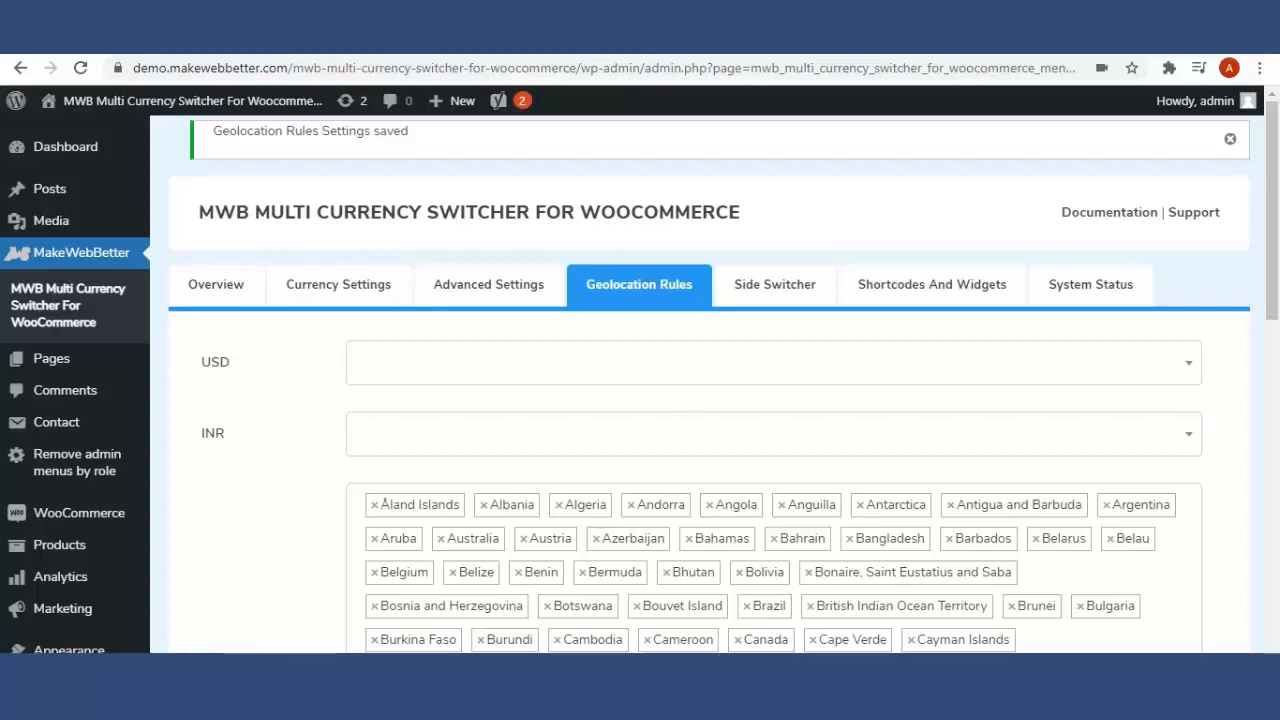
scroll(596, 470, "down", 5)
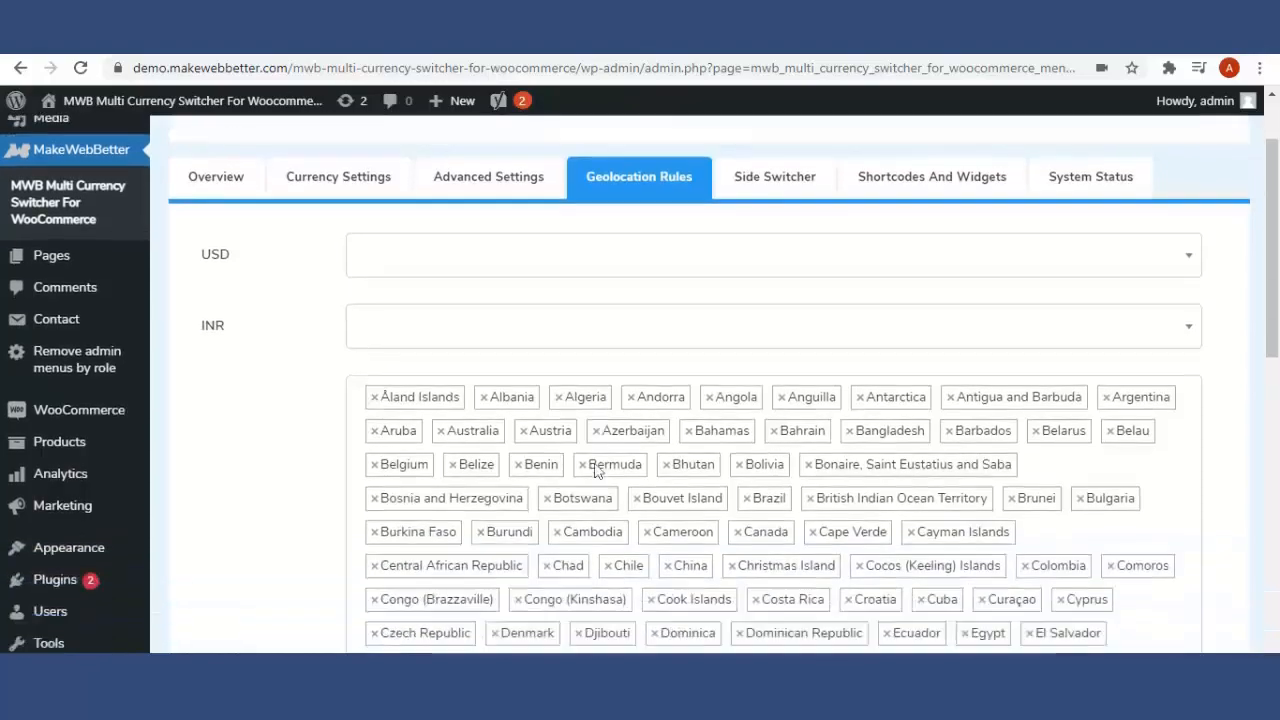
scroll(505, 527, "down", 3)
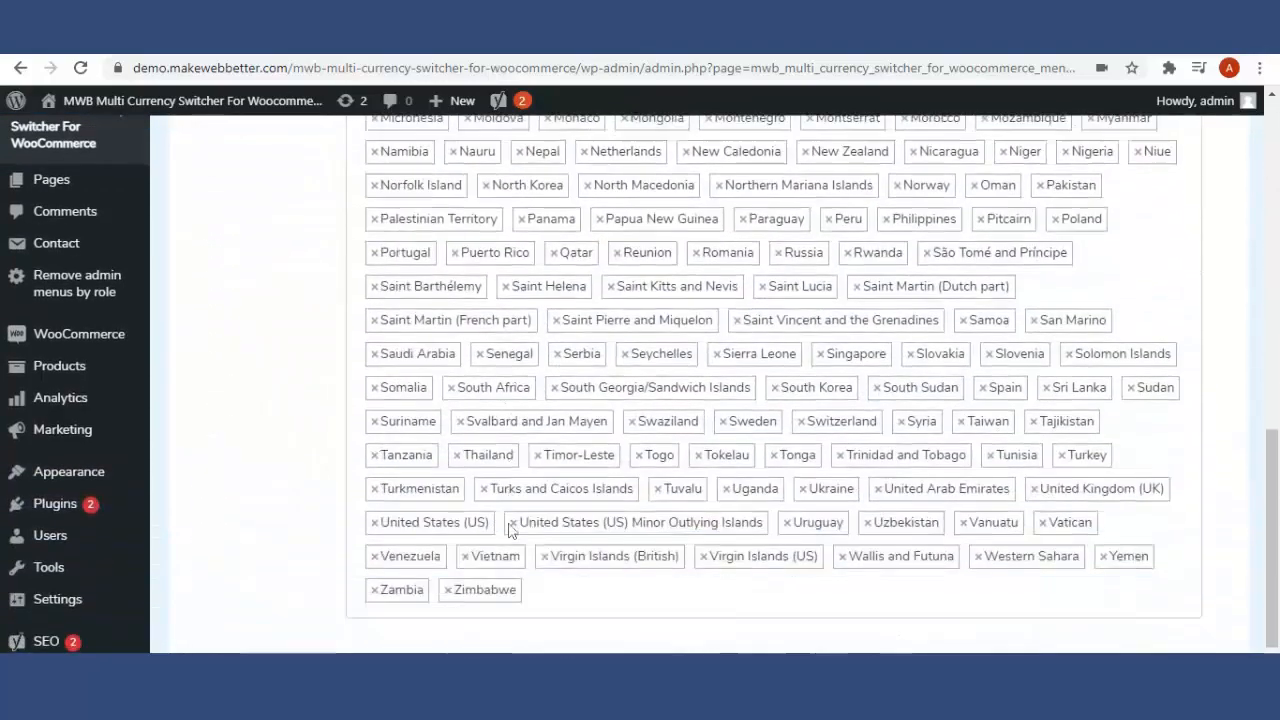
left_click(530, 580)
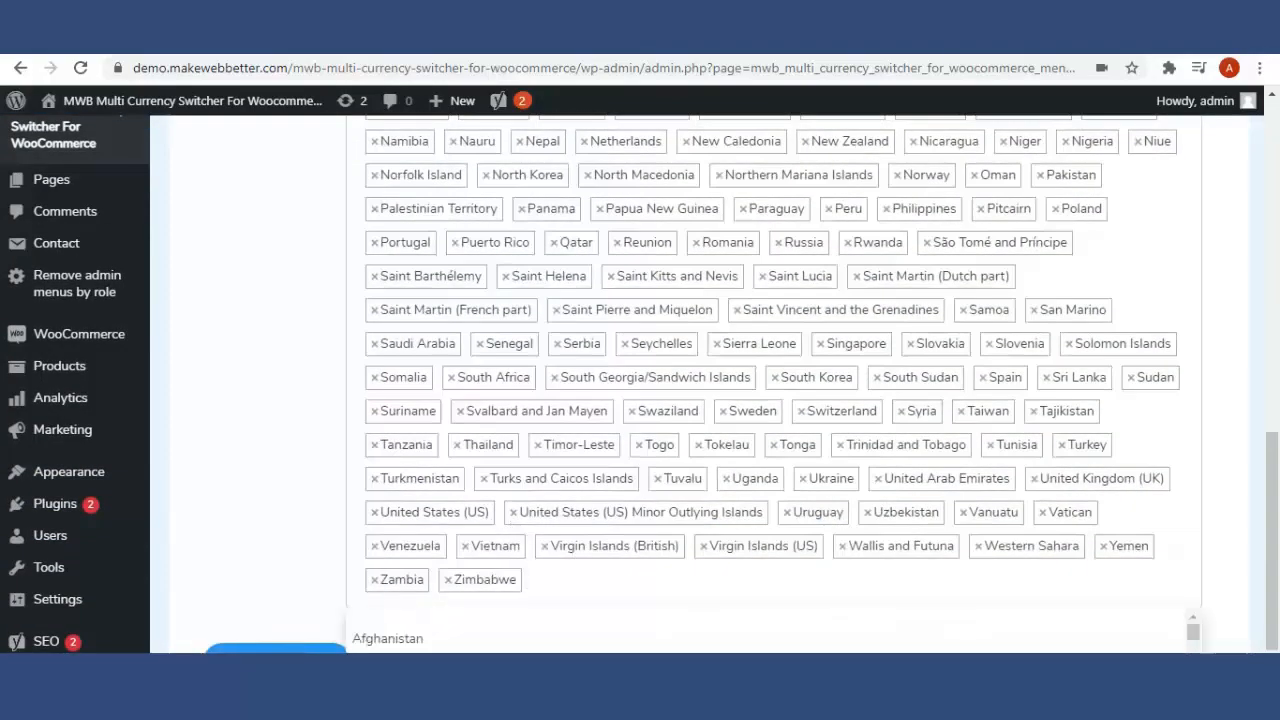
scroll(276, 444, "up", 1)
scroll(649, 586, "down", 2)
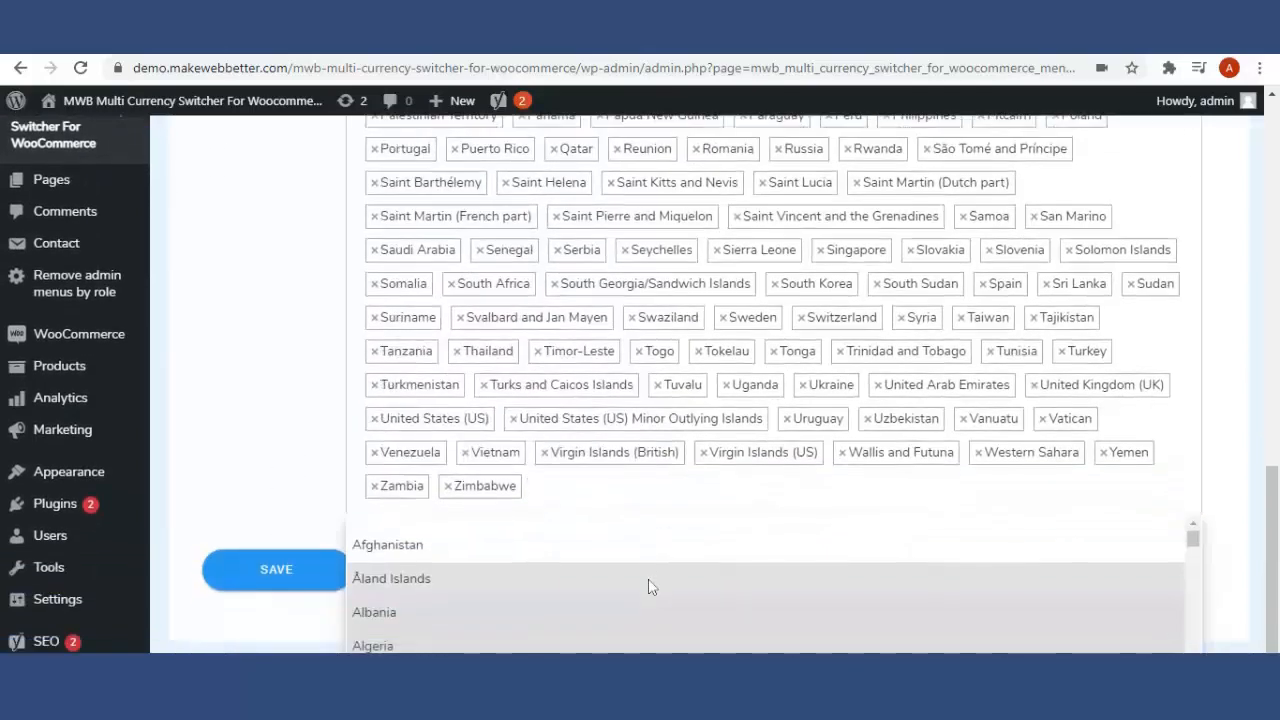
type("armeni")
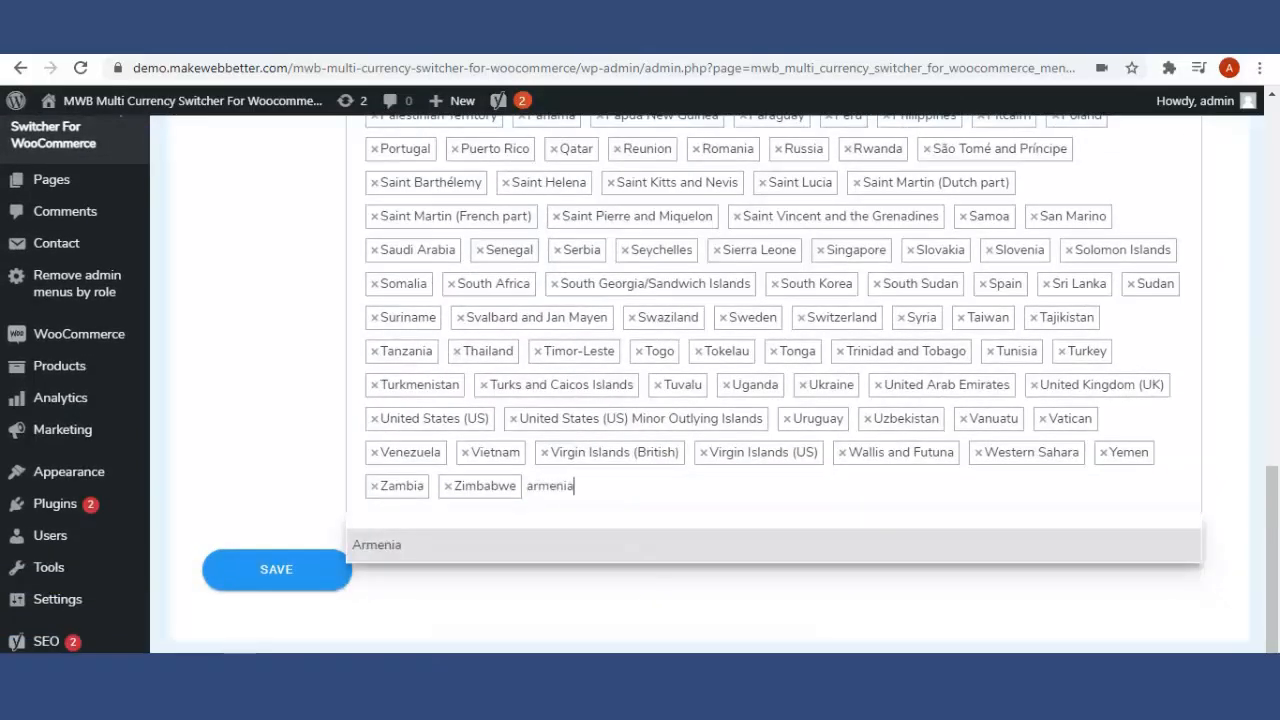
type("a")
scroll(200, 398, "up", 2)
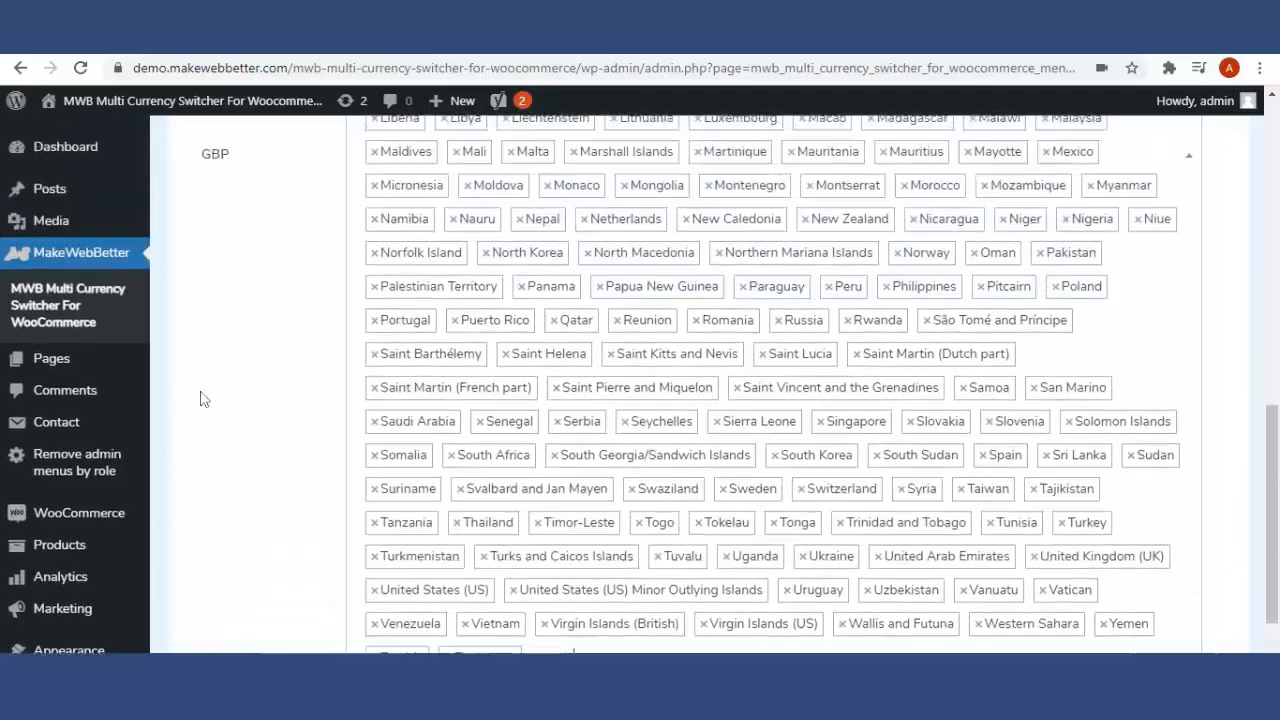
scroll(228, 362, "down", 2)
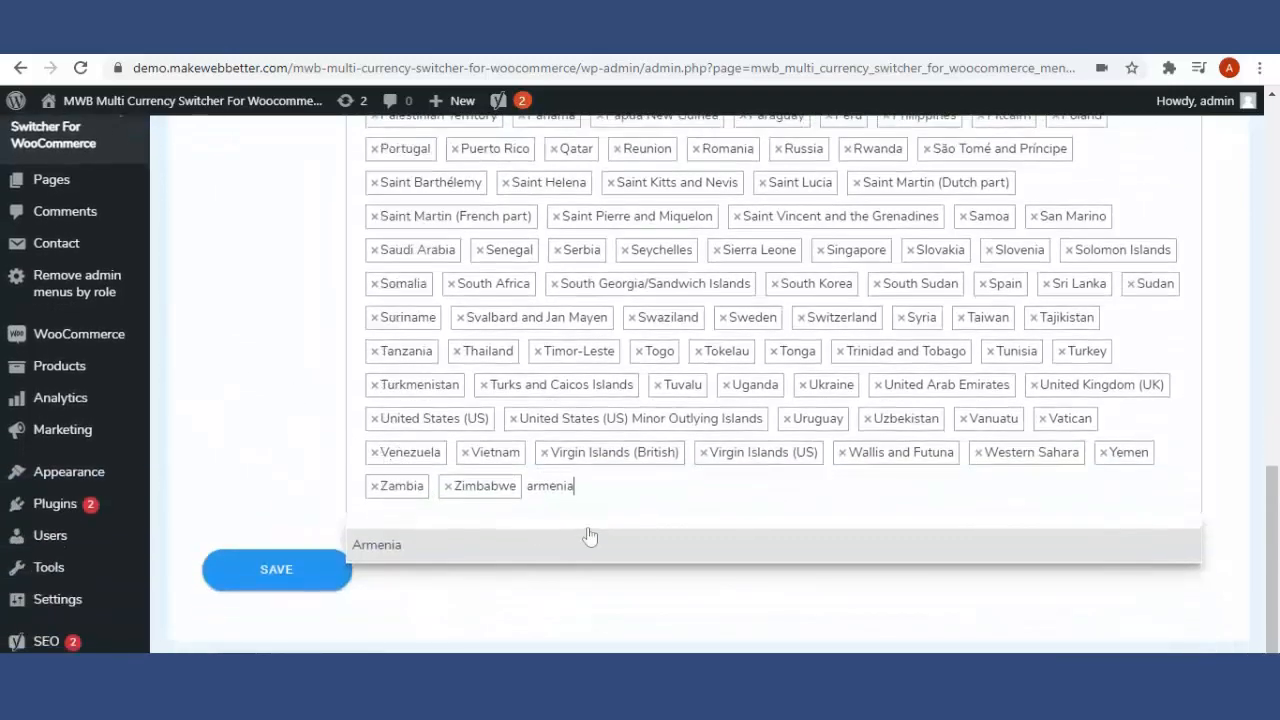
left_click(440, 560)
- Check the countries assigned to USD, INR and GBP, and save the geolocation rules
scroll(463, 398, "up", 5)
scroll(463, 398, "up", 3)
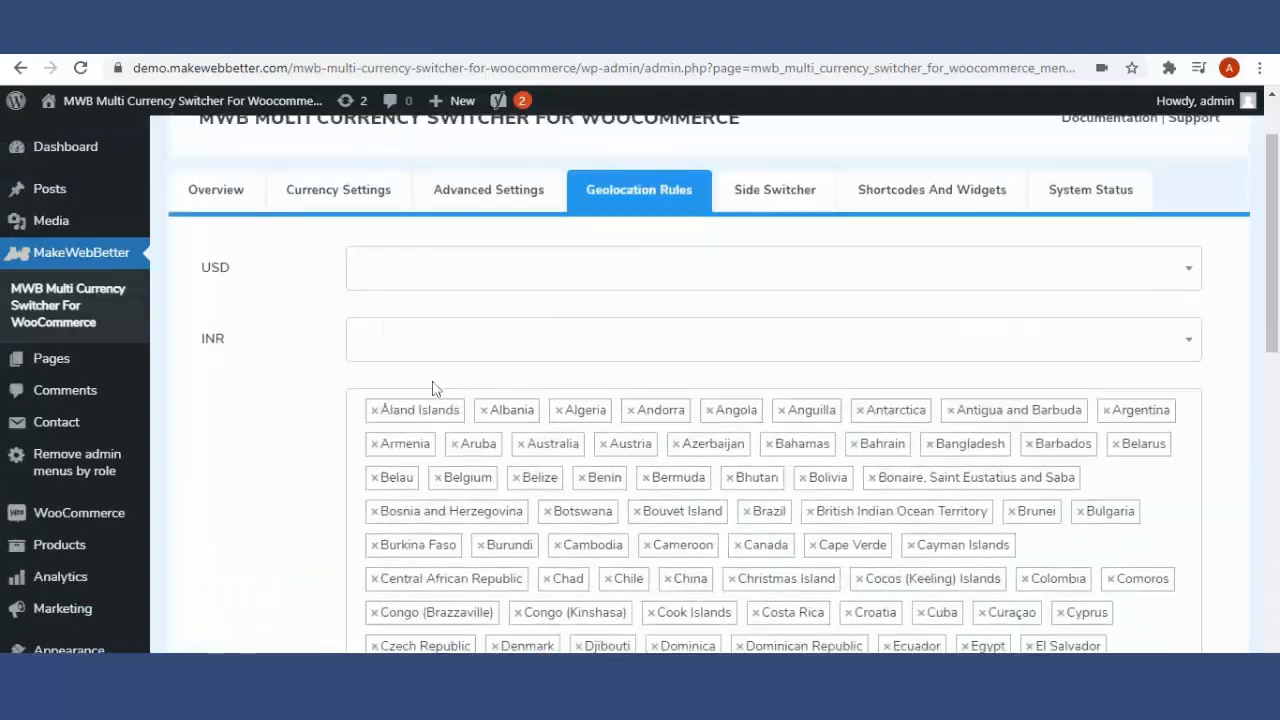
scroll(391, 460, "down", 4)
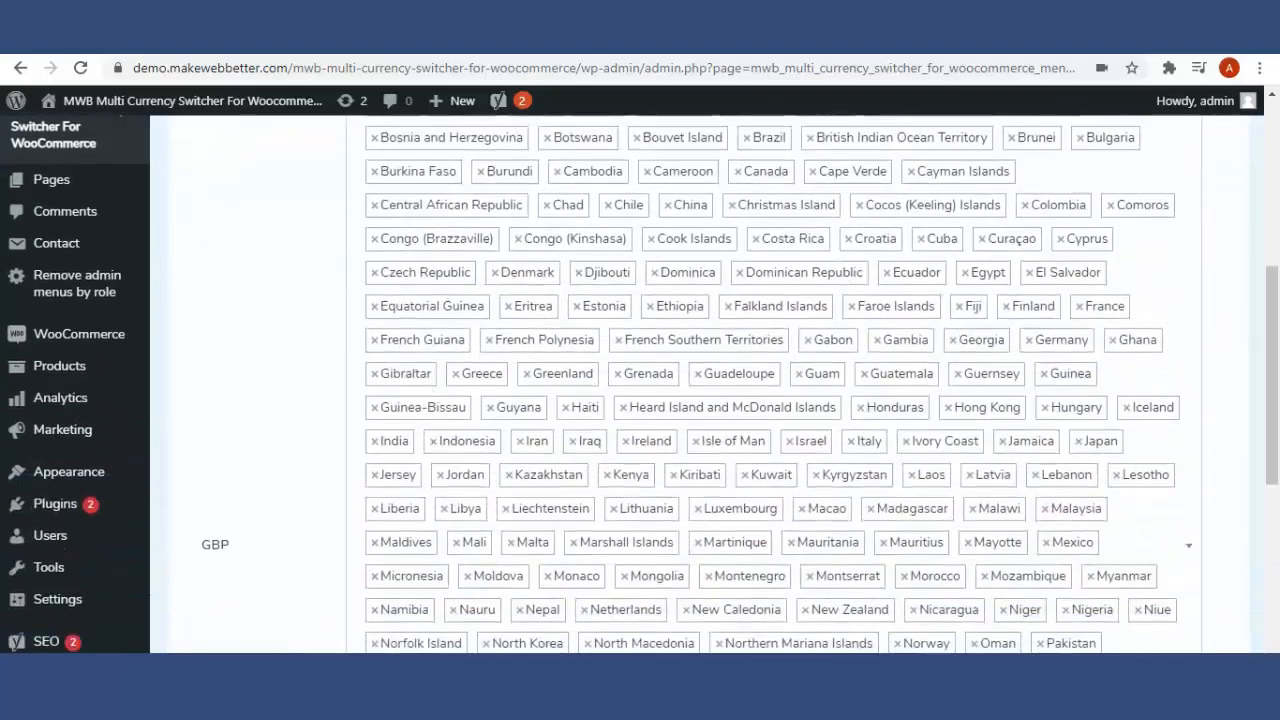
scroll(490, 497, "up", 2)
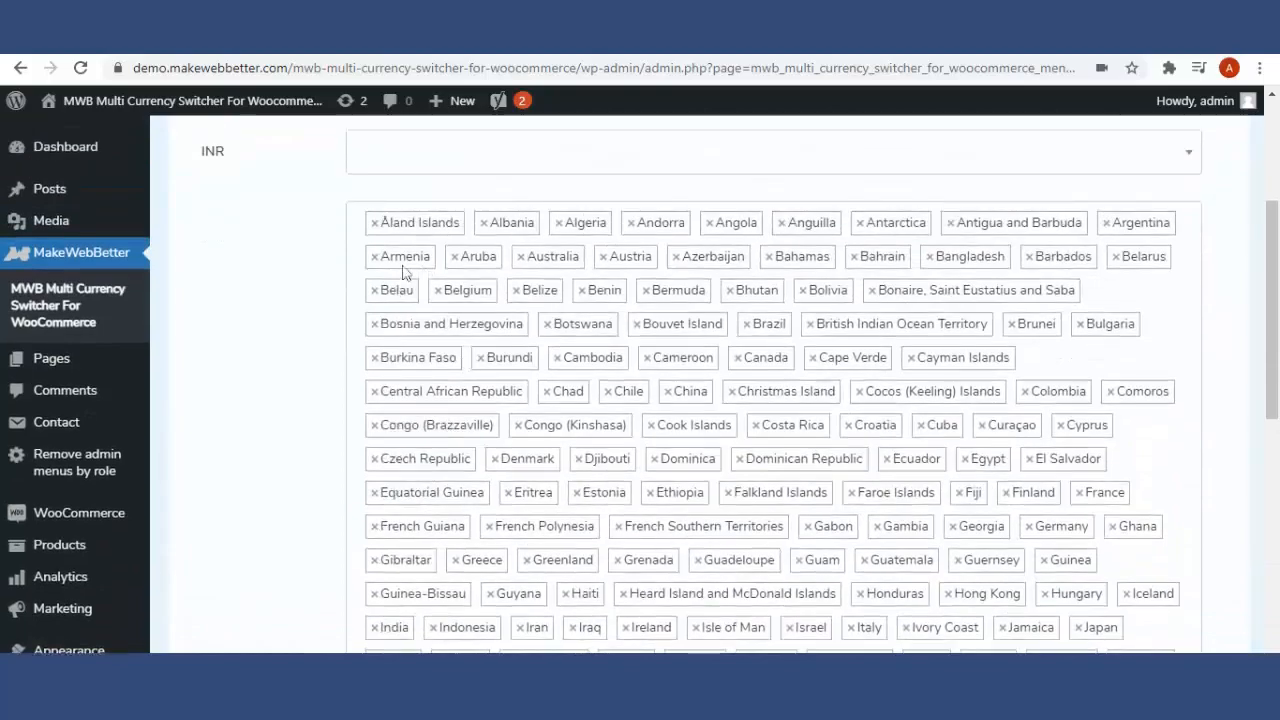
scroll(405, 272, "down", 3)
scroll(405, 272, "up", 4)
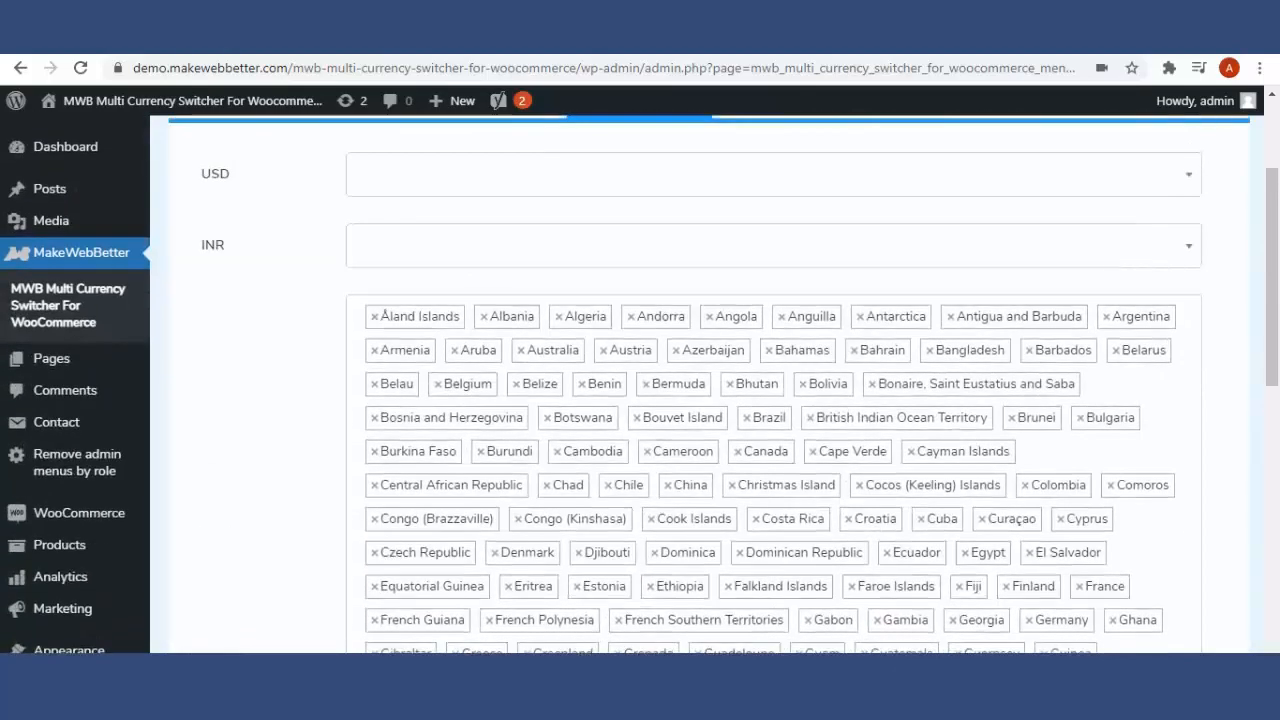
scroll(466, 443, "up", 2)
scroll(466, 443, "down", 4)
scroll(377, 425, "down", 4)
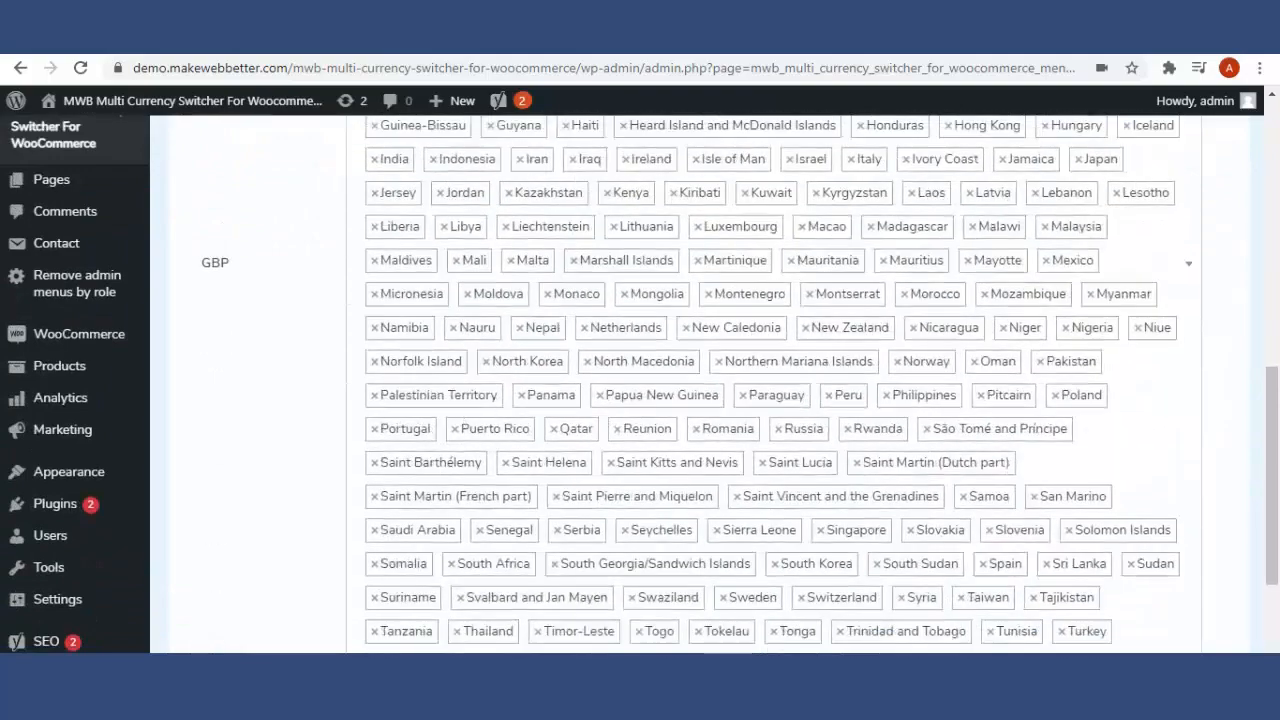
scroll(377, 425, "up", 1)
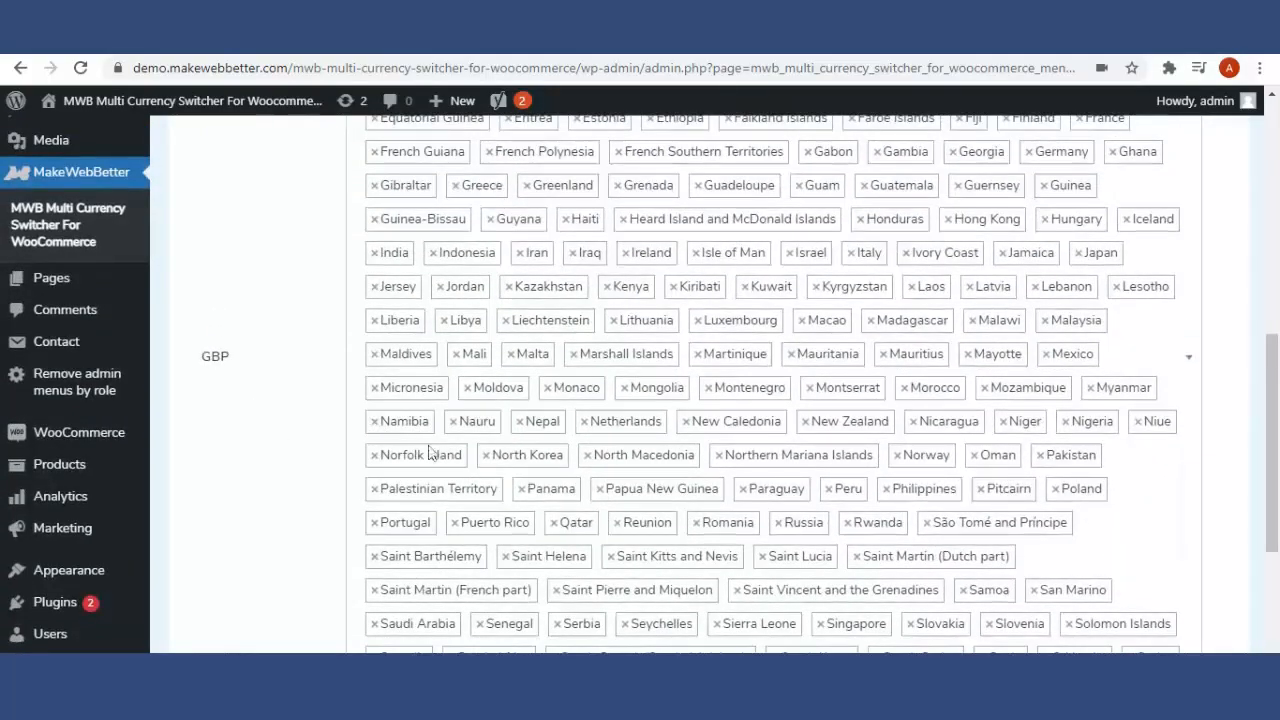
scroll(450, 435, "down", 4)
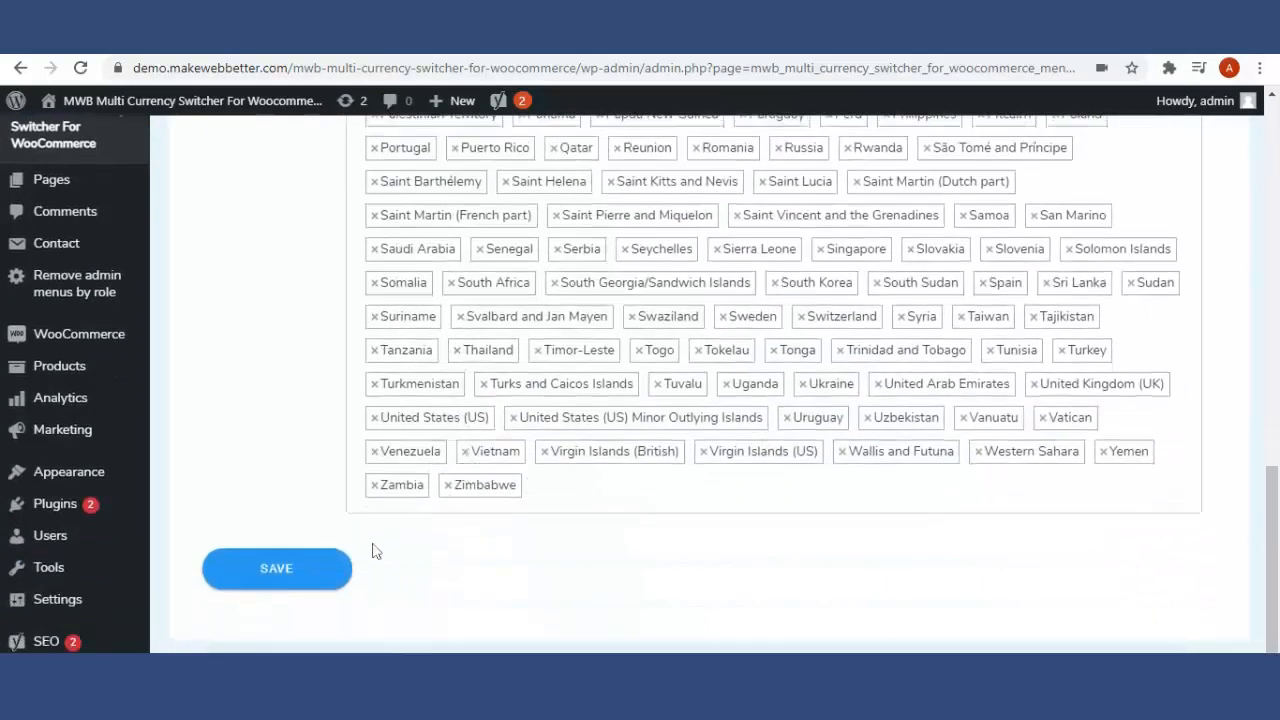
left_click(314, 578)
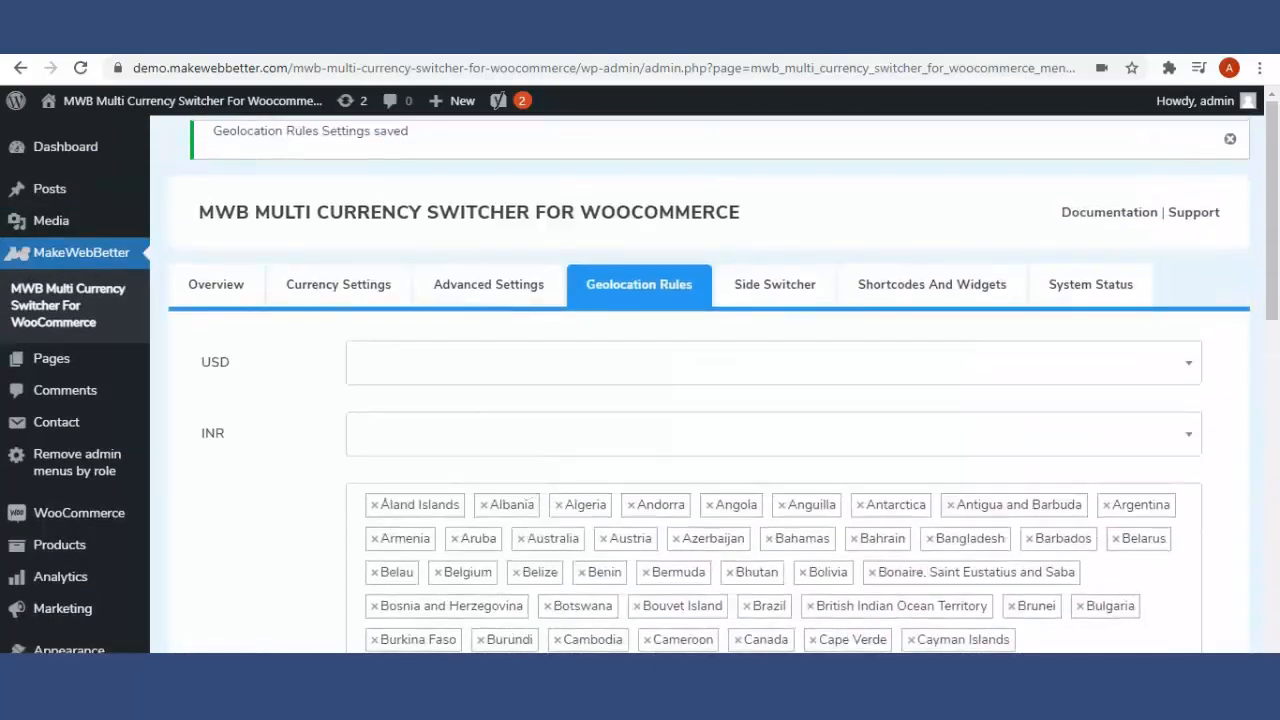
- Look over the saved geolocation rules and the country list of each currency
scroll(492, 414, "down", 3)
scroll(492, 414, "up", 3)
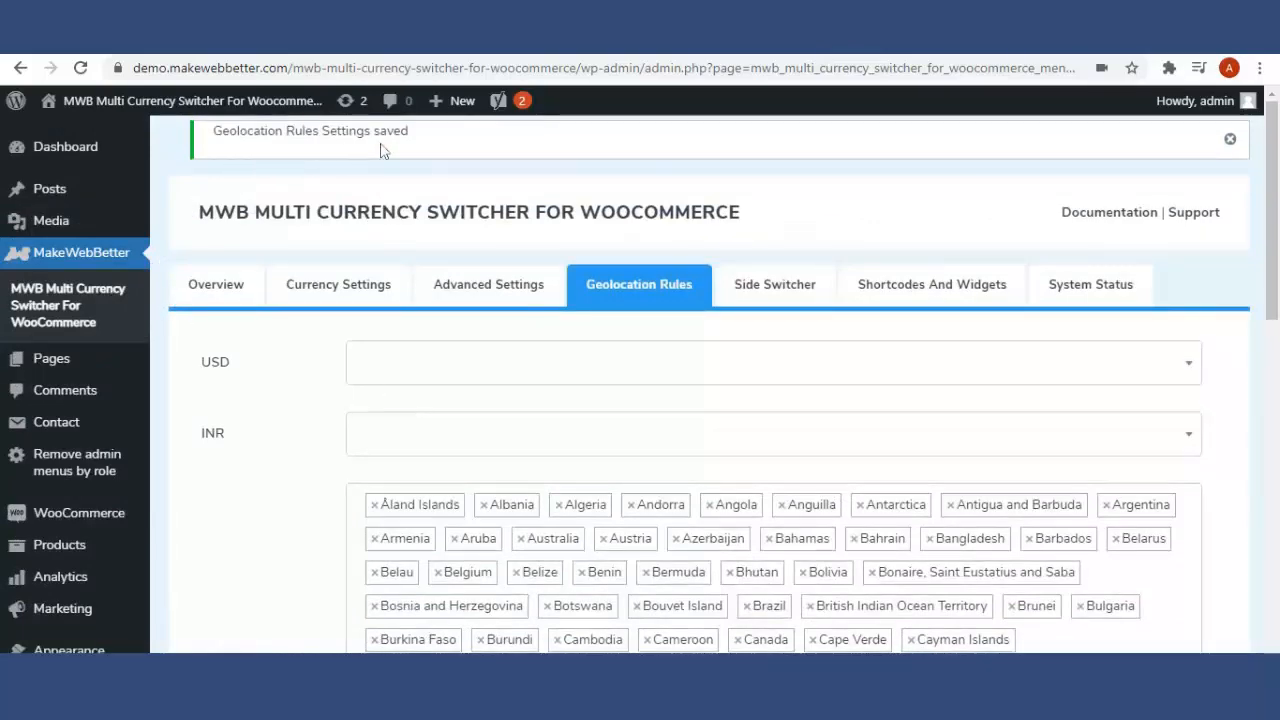
scroll(489, 437, "down", 4)
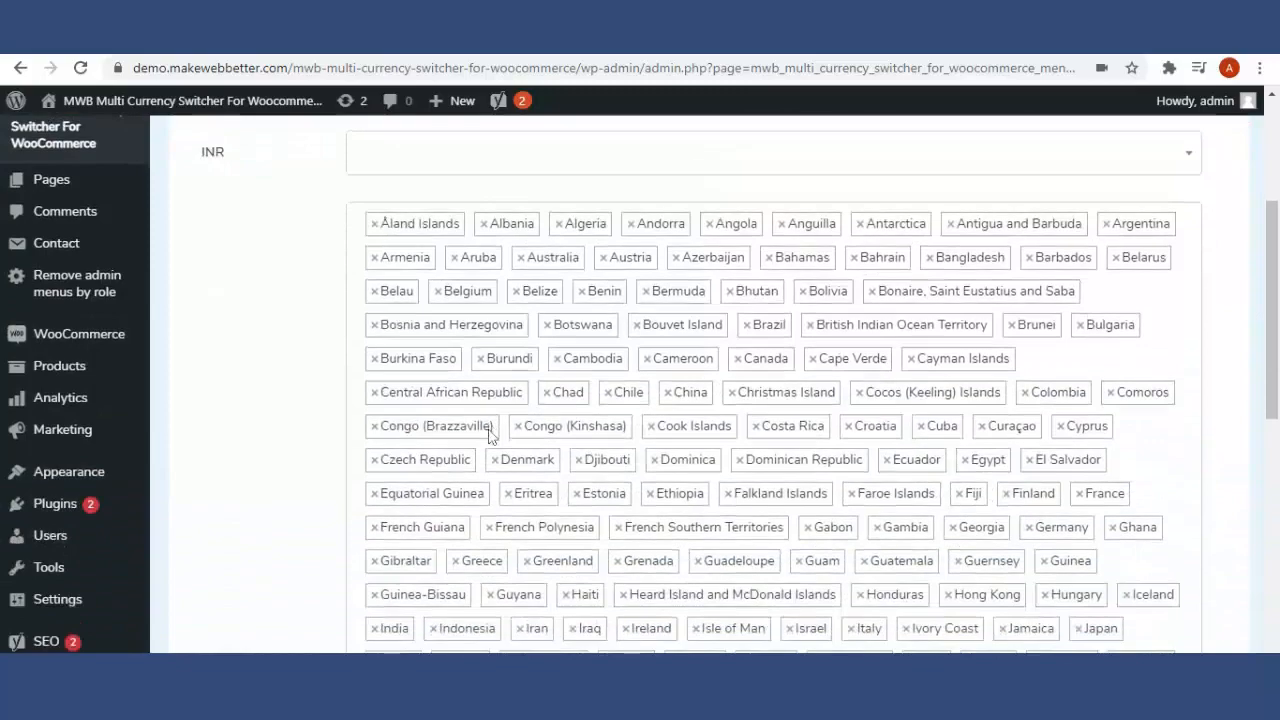
scroll(489, 437, "down", 3)
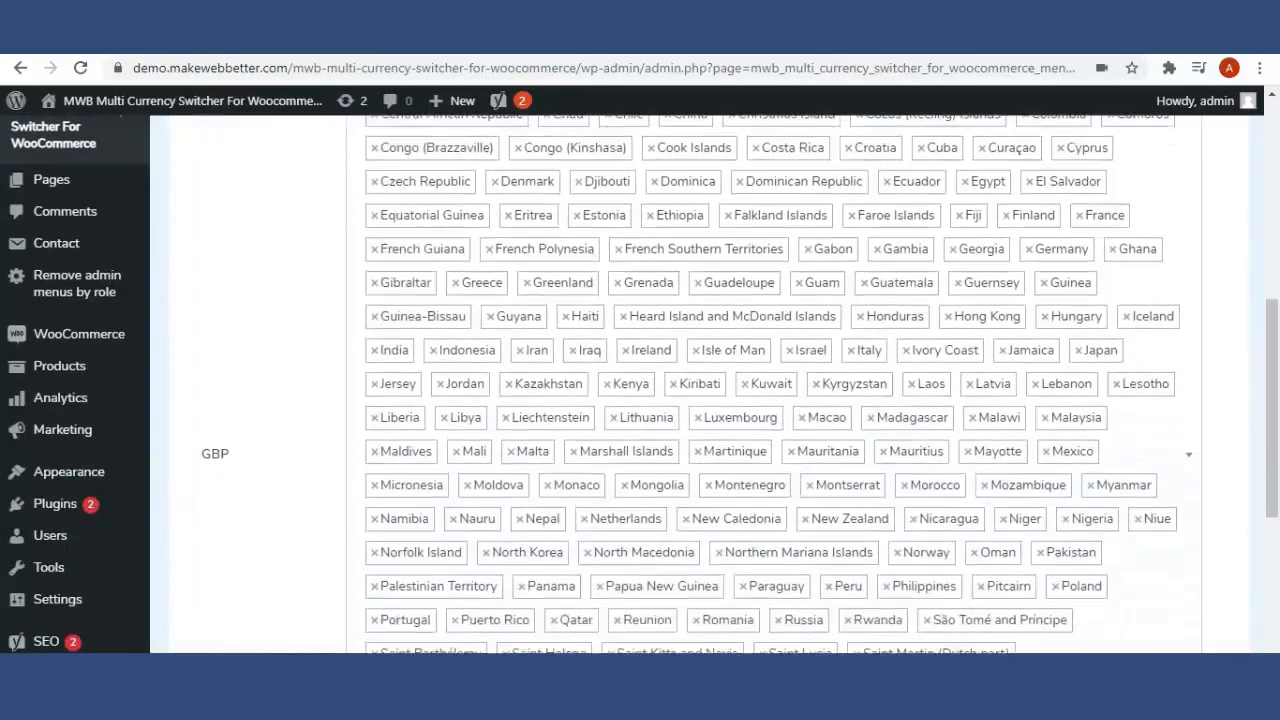
scroll(450, 420, "up", 2)
scroll(450, 420, "up", 5)
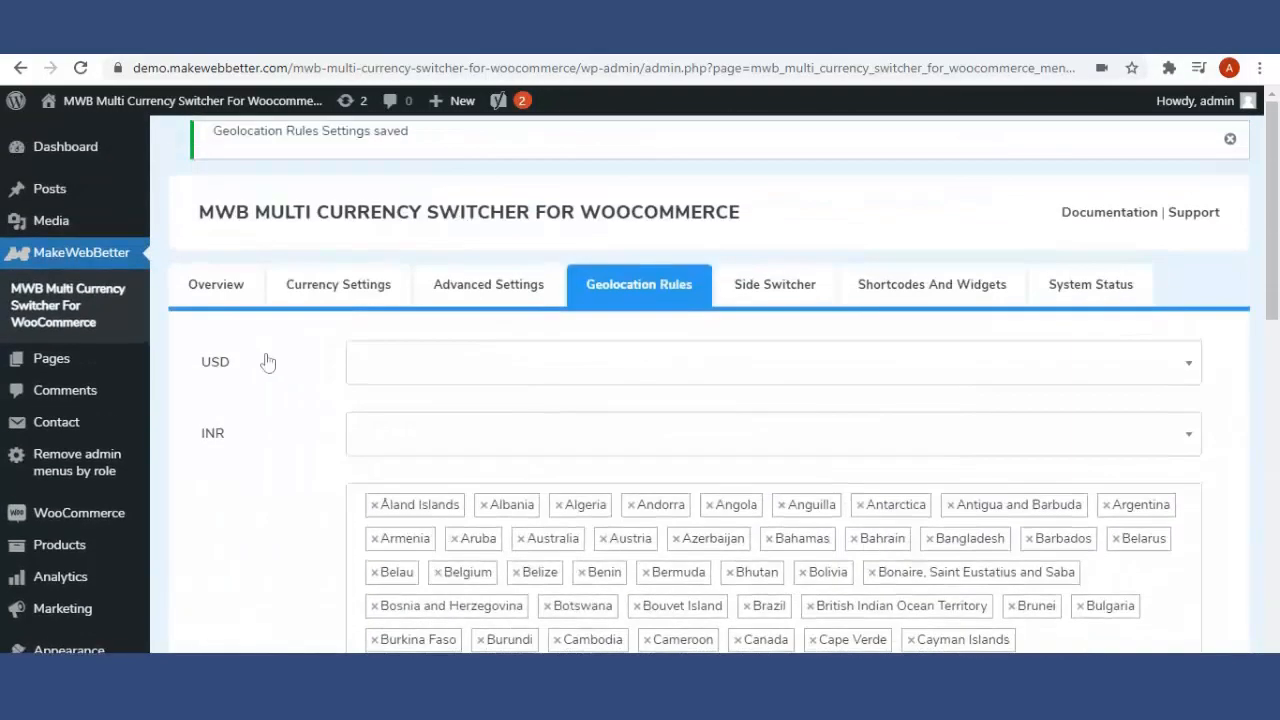
scroll(267, 380, "down", 3)
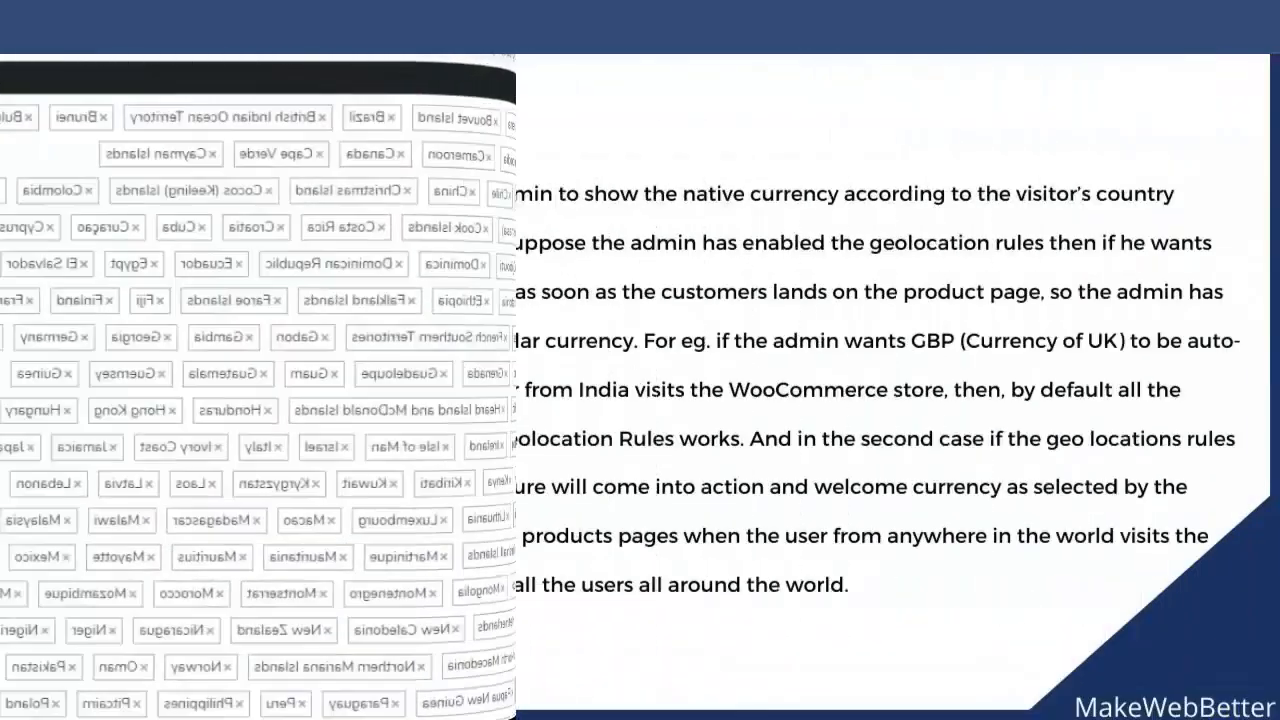
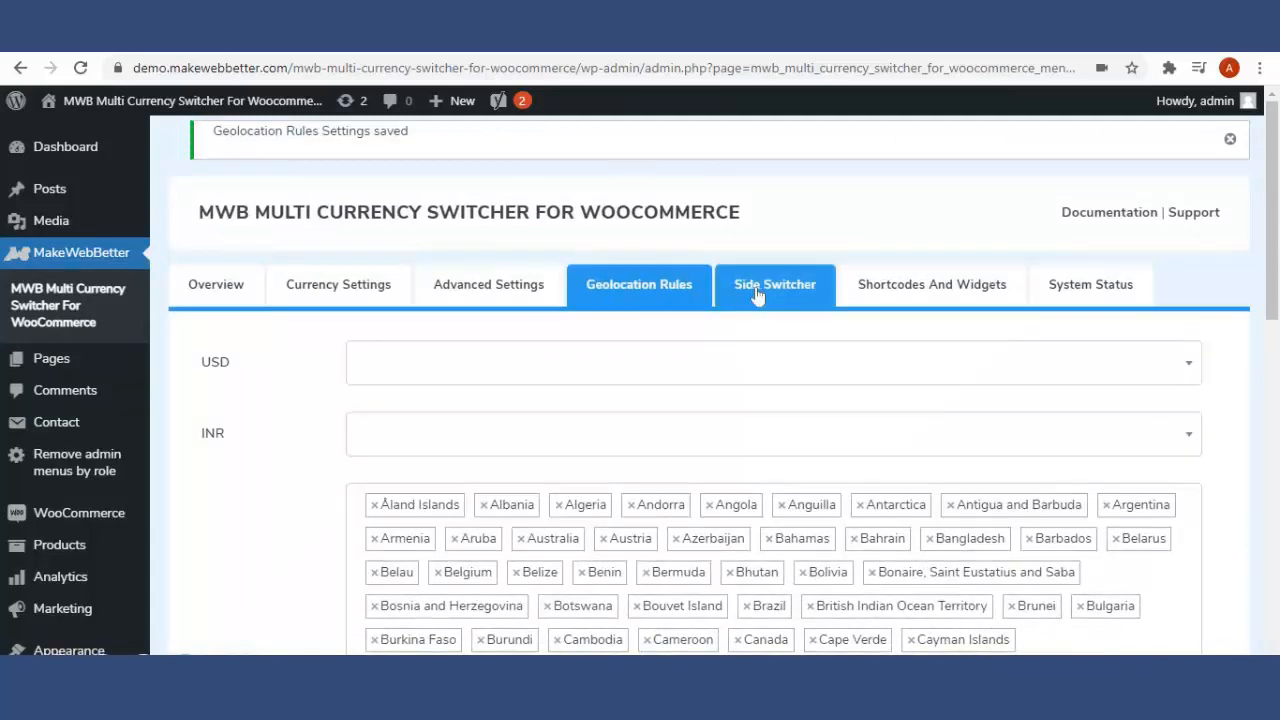
- Enable the side switcher and check the style and position choices, keeping Roll Block and Right
left_click(757, 294)
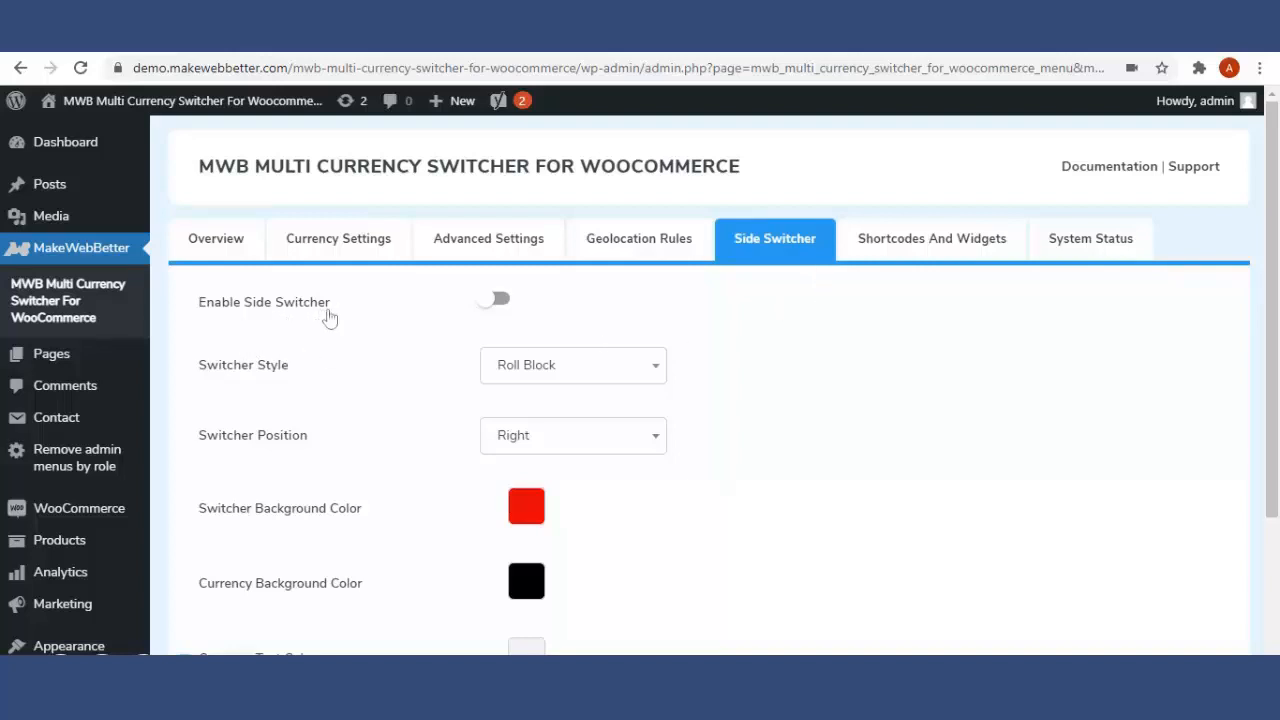
left_click(500, 304)
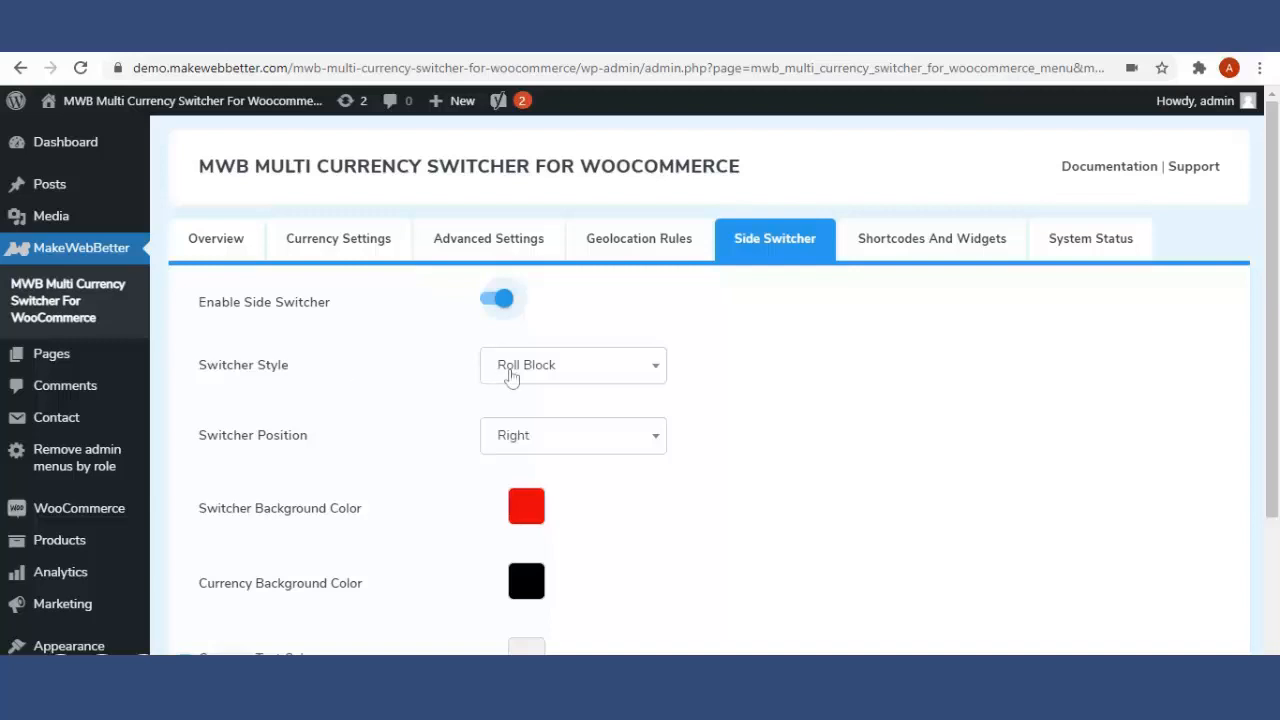
left_click(583, 372)
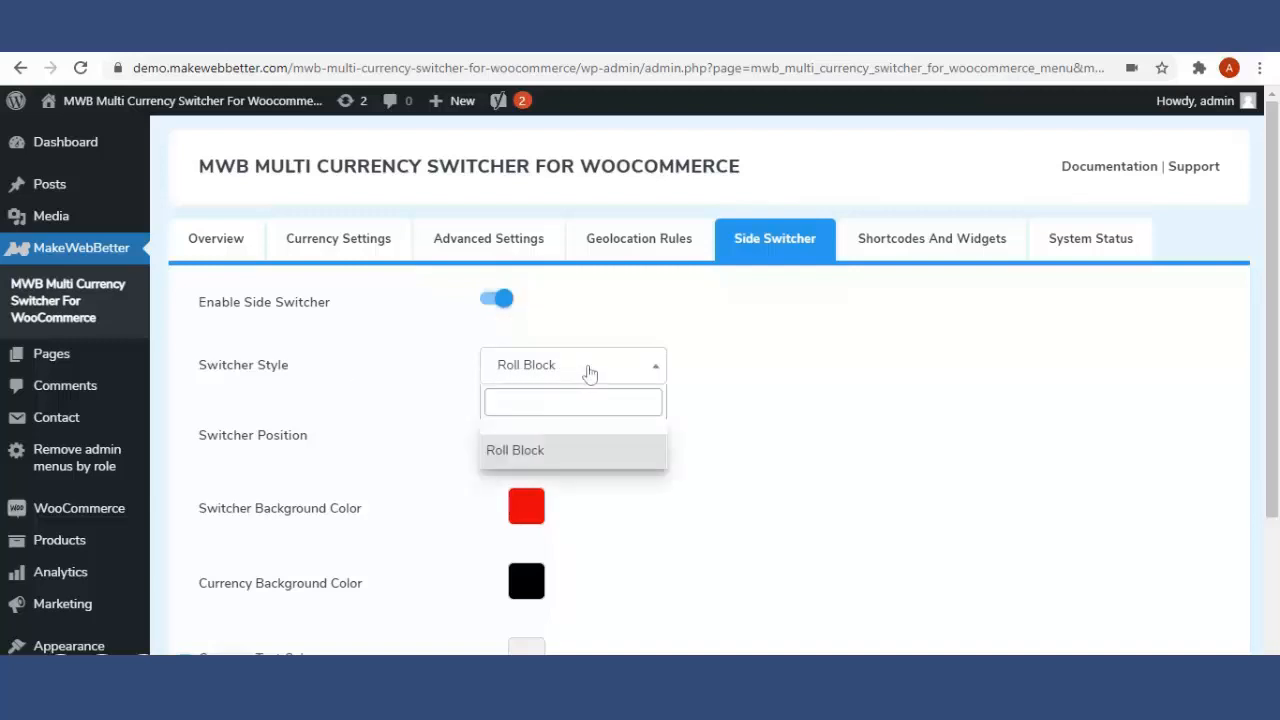
left_click(605, 372)
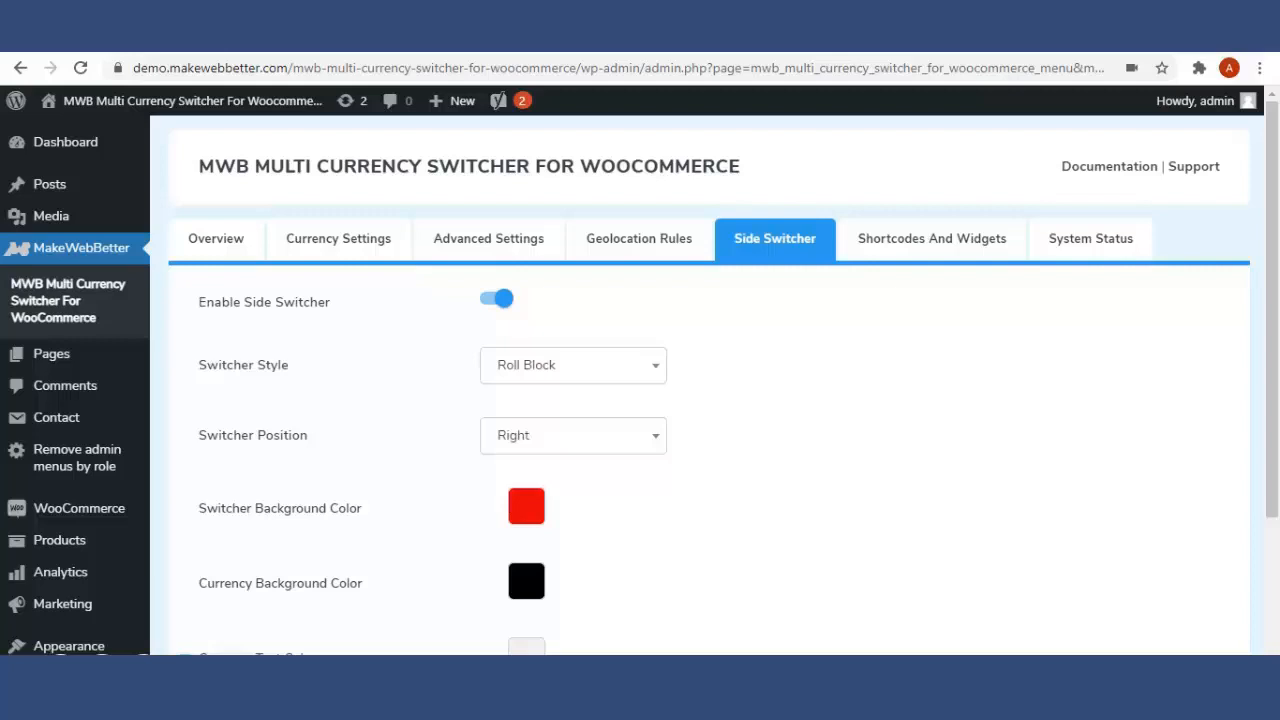
left_click(640, 440)
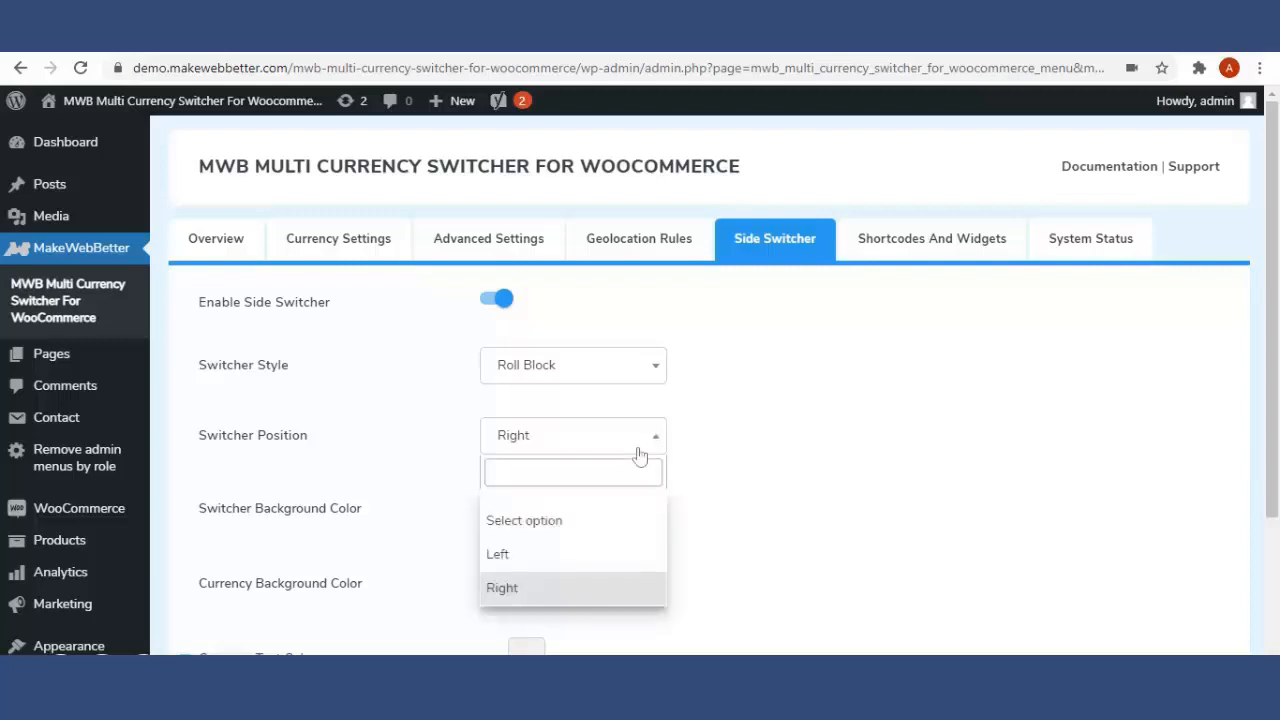
left_click(775, 449)
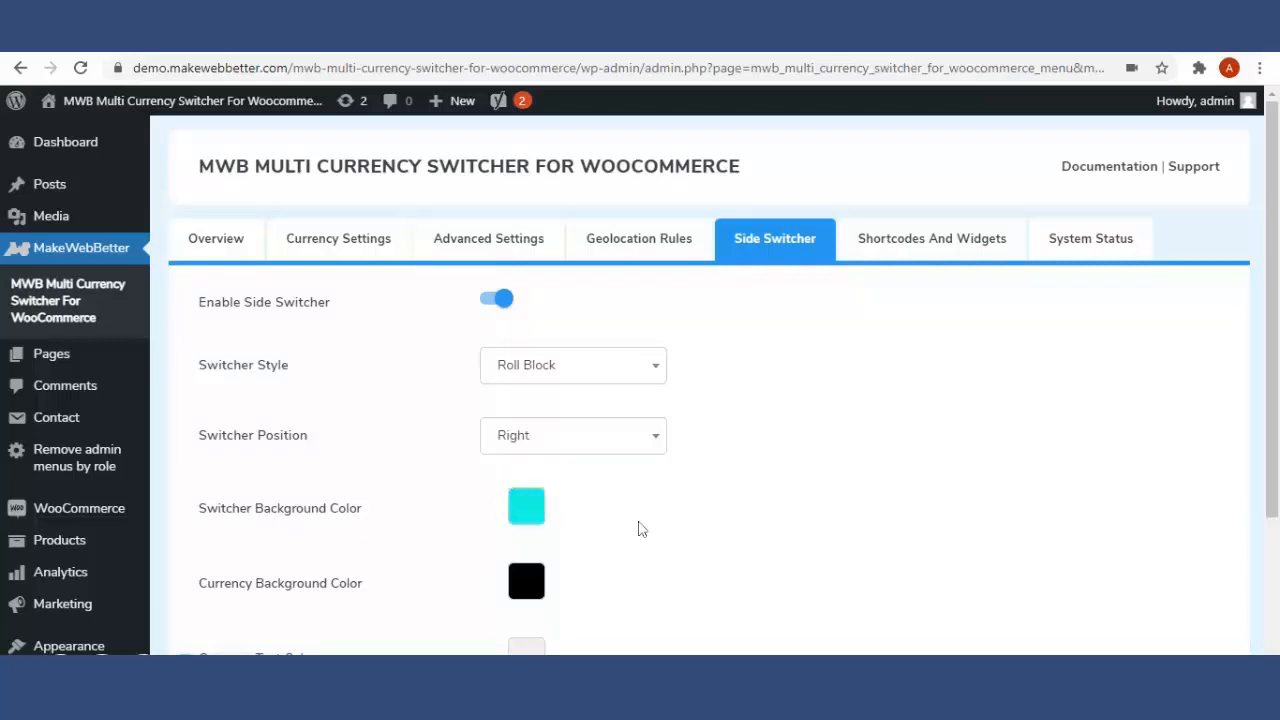
- Set the side switcher's background color to cyan and its currency description text color to green
scroll(594, 528, "down", 2)
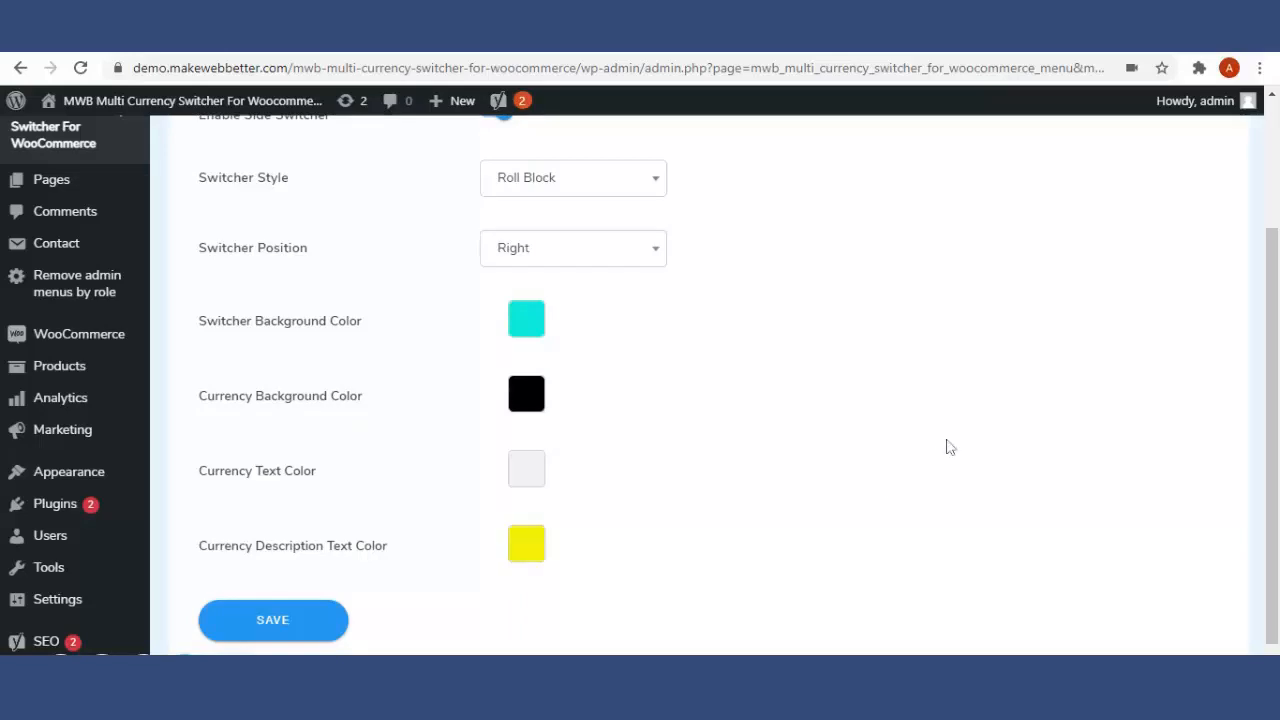
scroll(512, 487, "down", 1)
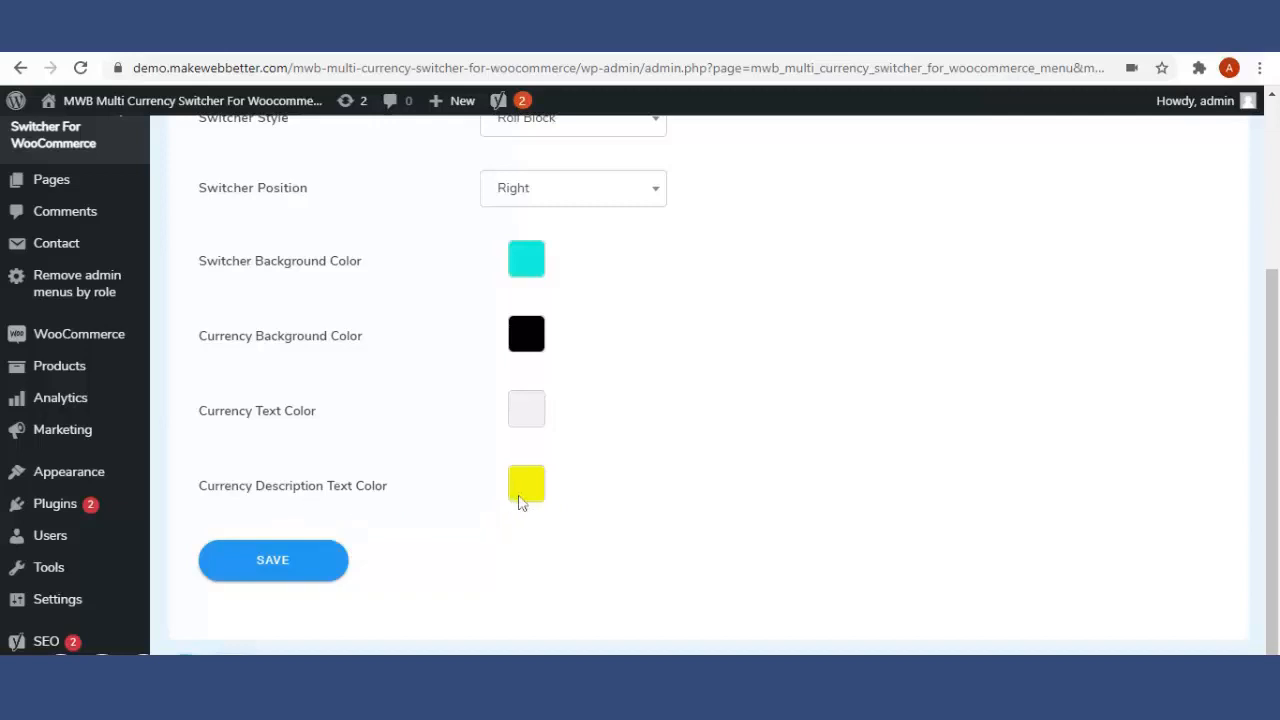
left_click(597, 465)
left_click_drag(597, 465, 603, 465)
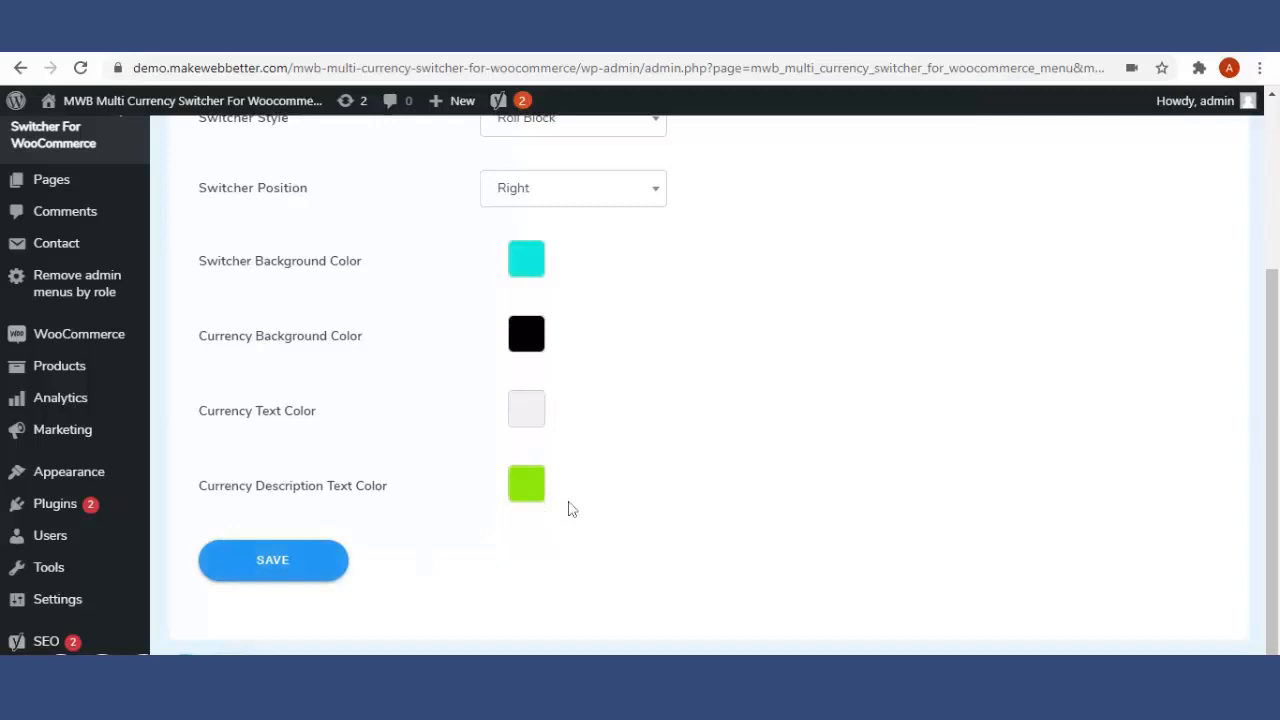
- Review the side switcher's style, position and colors, and save the side switcher settings
scroll(655, 543, "up", 3)
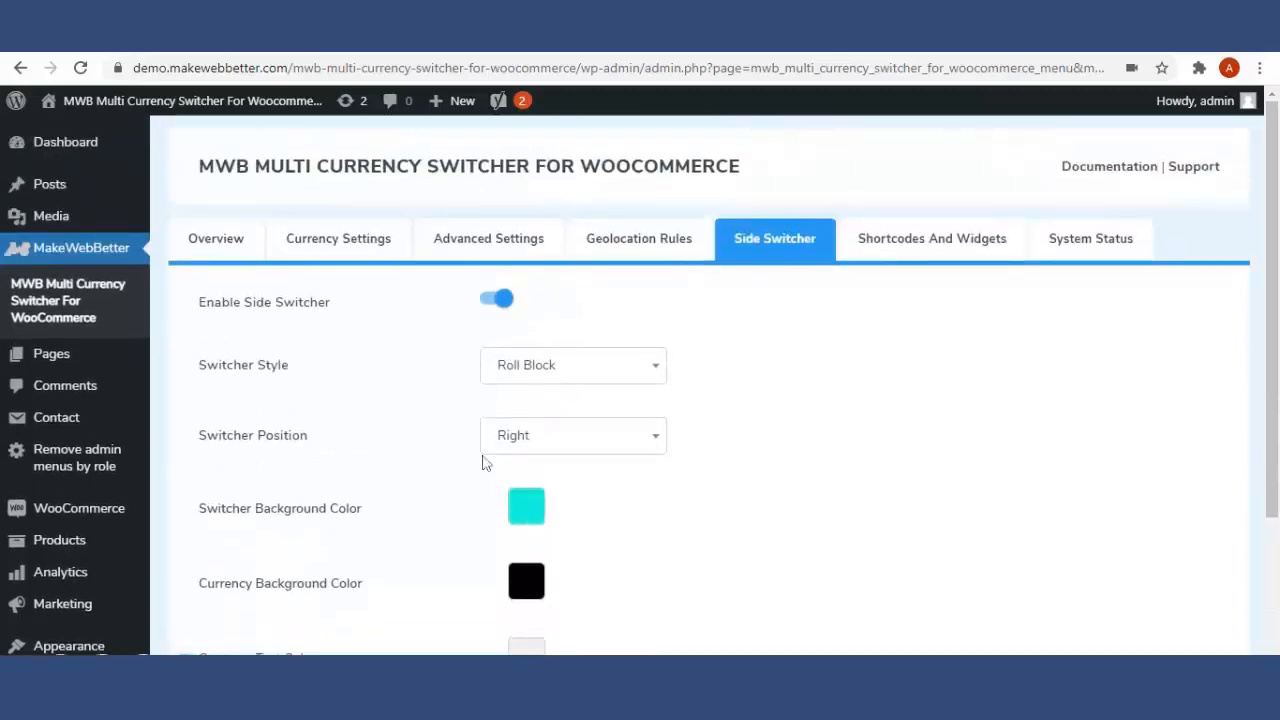
scroll(380, 328, "down", 3)
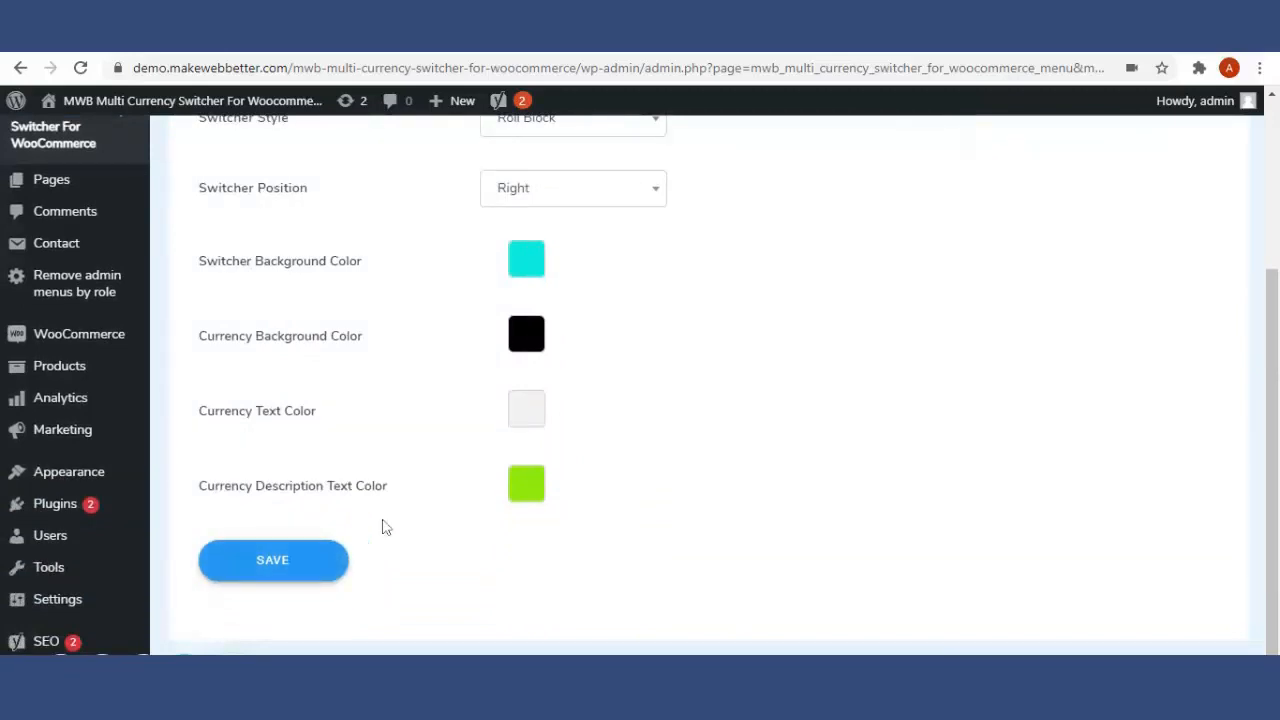
scroll(430, 443, "up", 1)
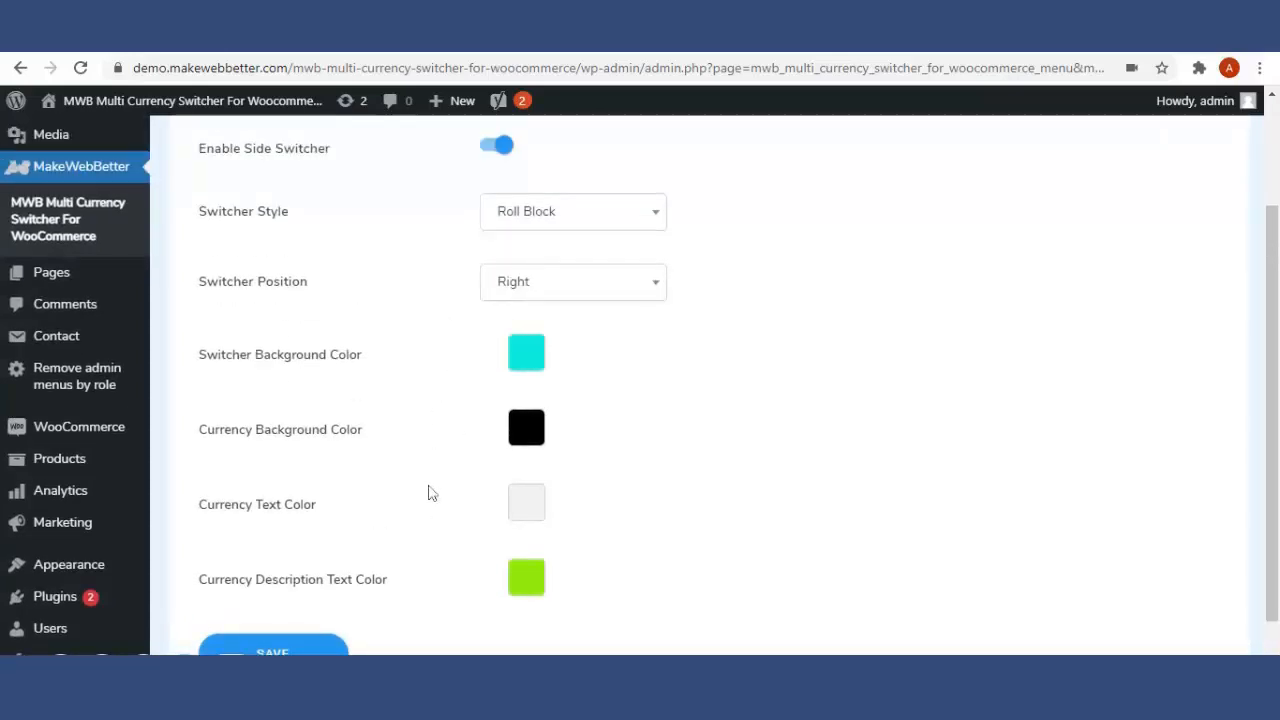
scroll(395, 557, "down", 1)
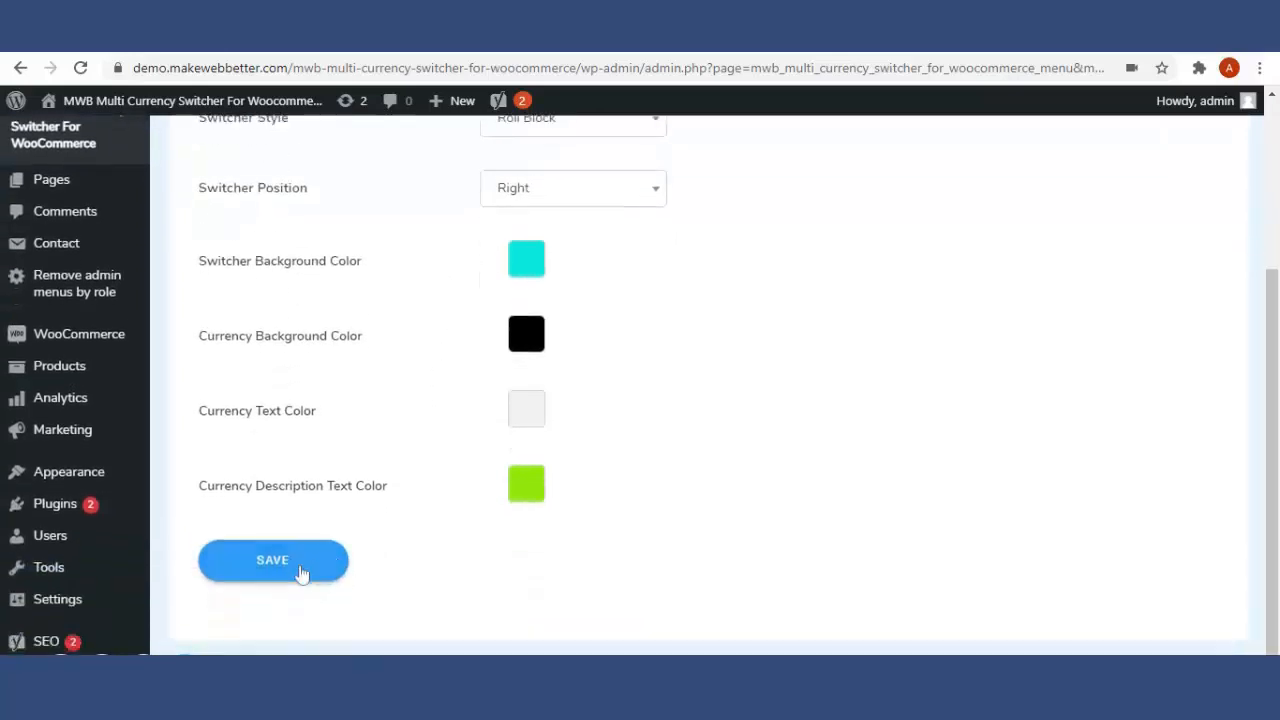
left_click(313, 571)
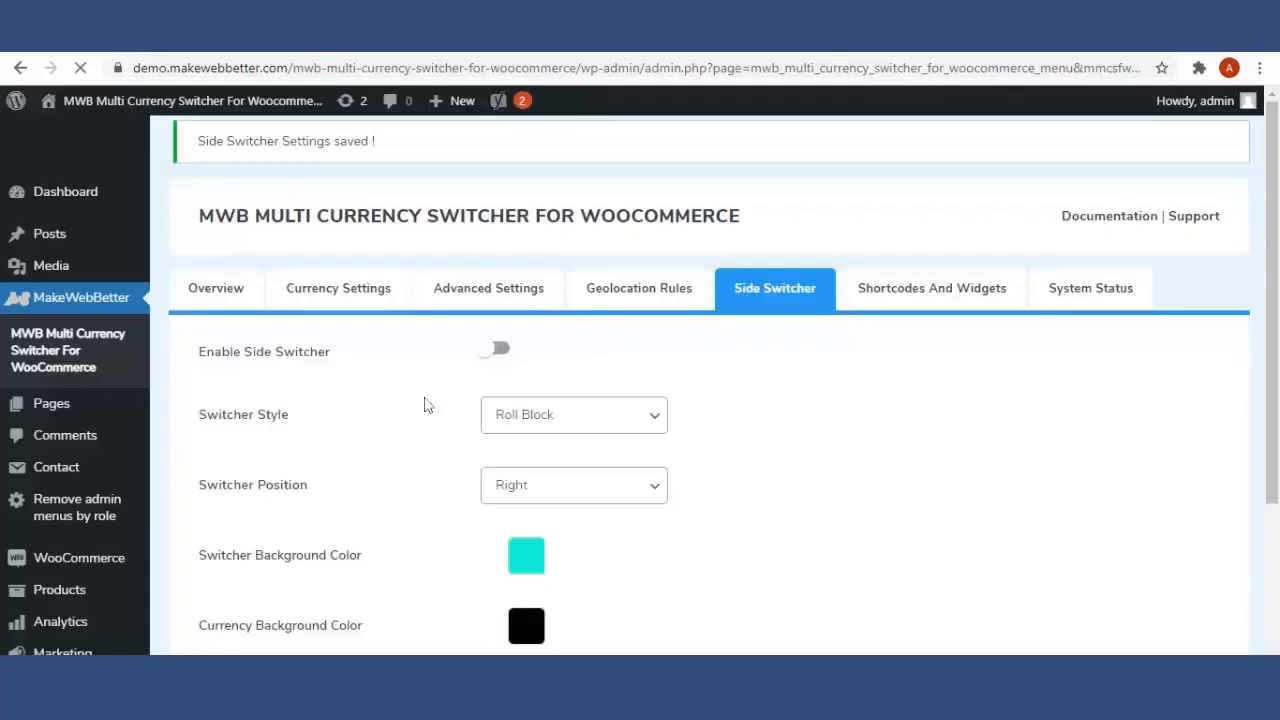
scroll(630, 470, "down", 3)
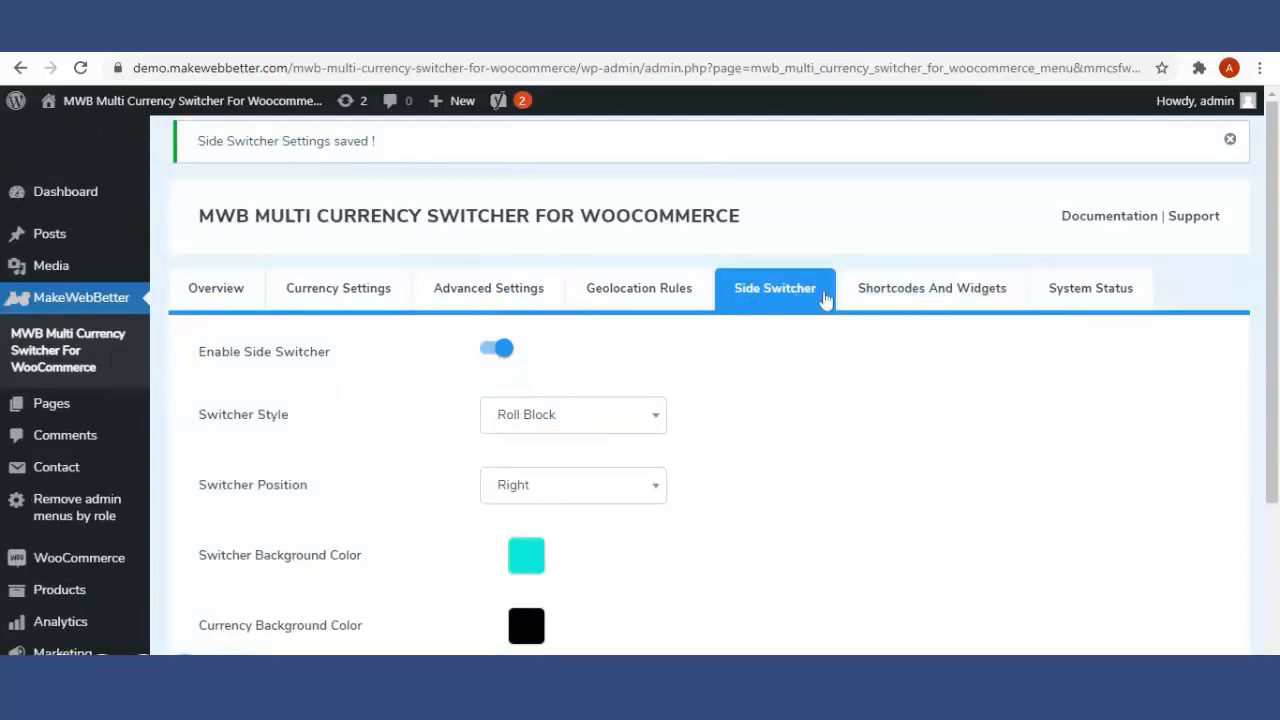
- Look over the plugin's available shortcodes and the Currency Switcher Dropdown widget with its demo
left_click(903, 288)
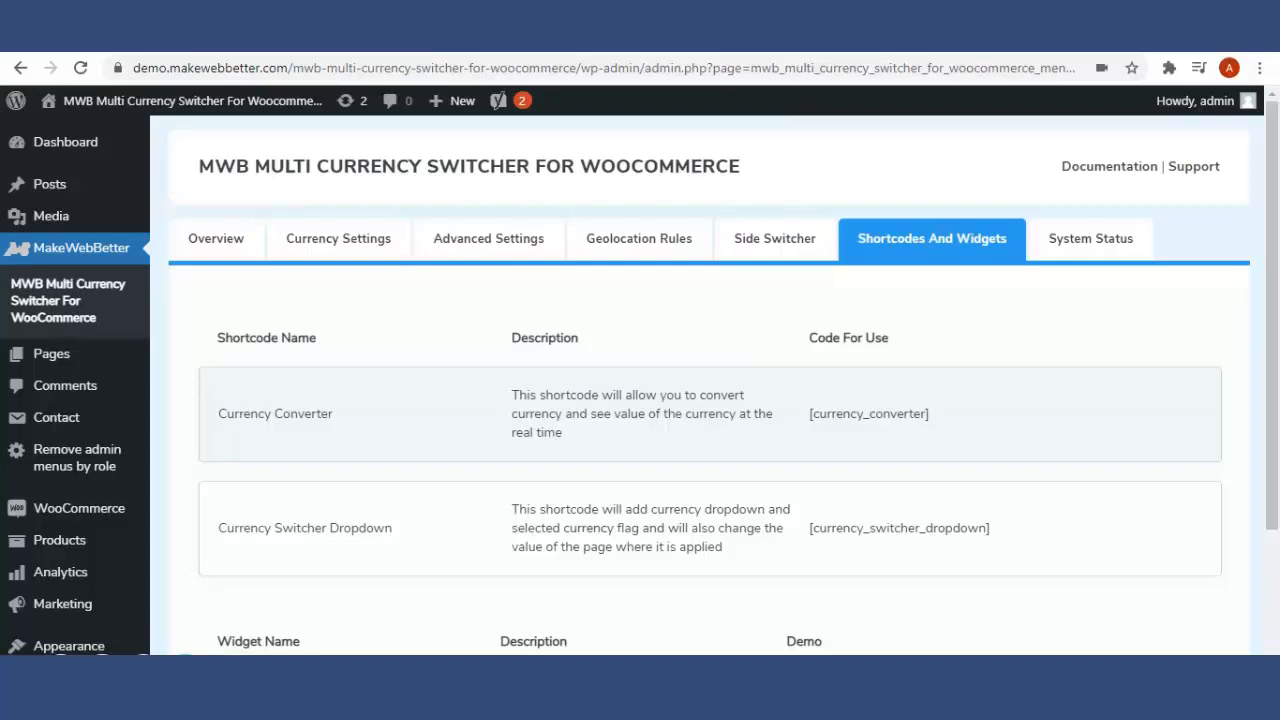
scroll(443, 434, "down", 1)
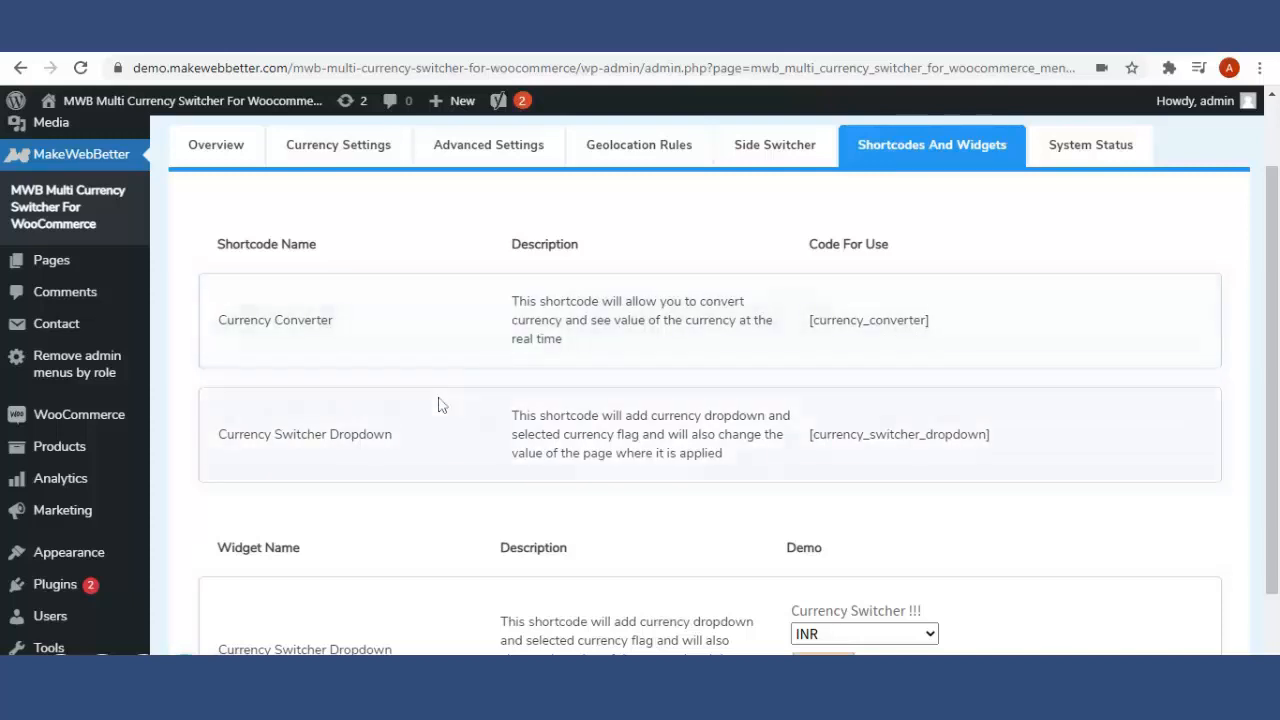
scroll(440, 405, "down", 1)
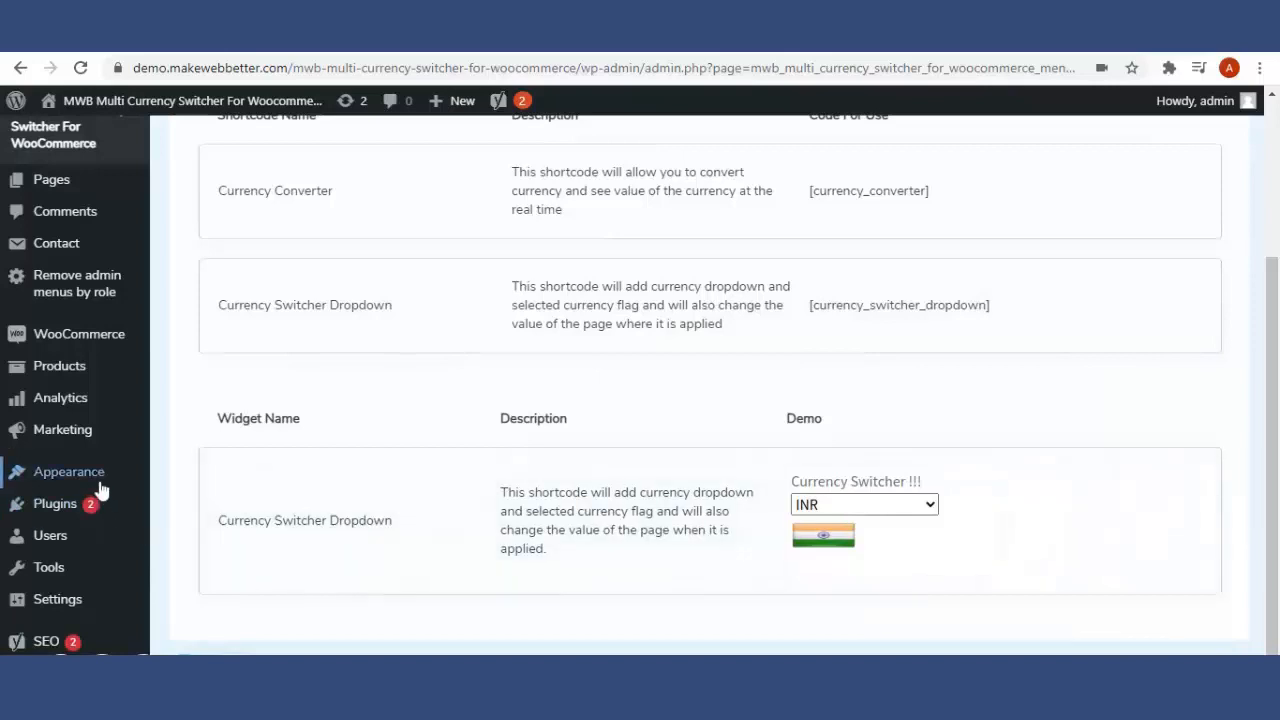
- Open the site's widget management and remove the Currency Switcher Widget from the Sidebar area
mouse_move(95, 482)
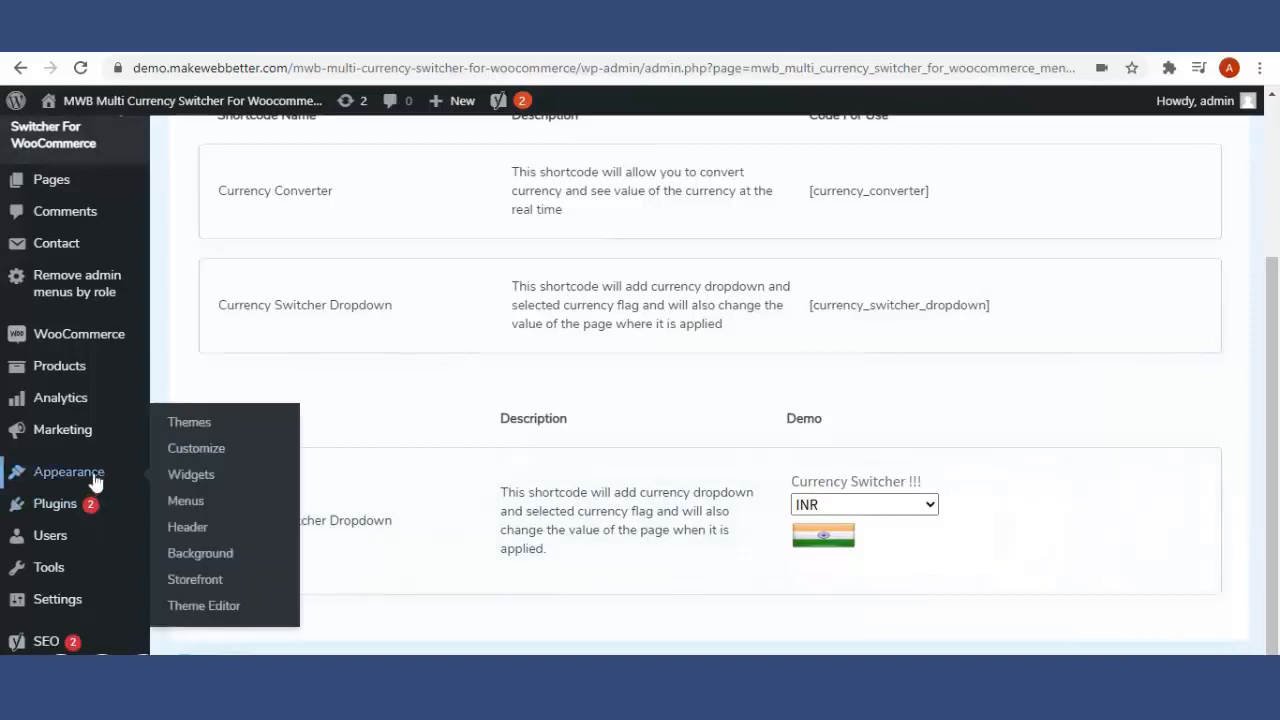
left_click(207, 479)
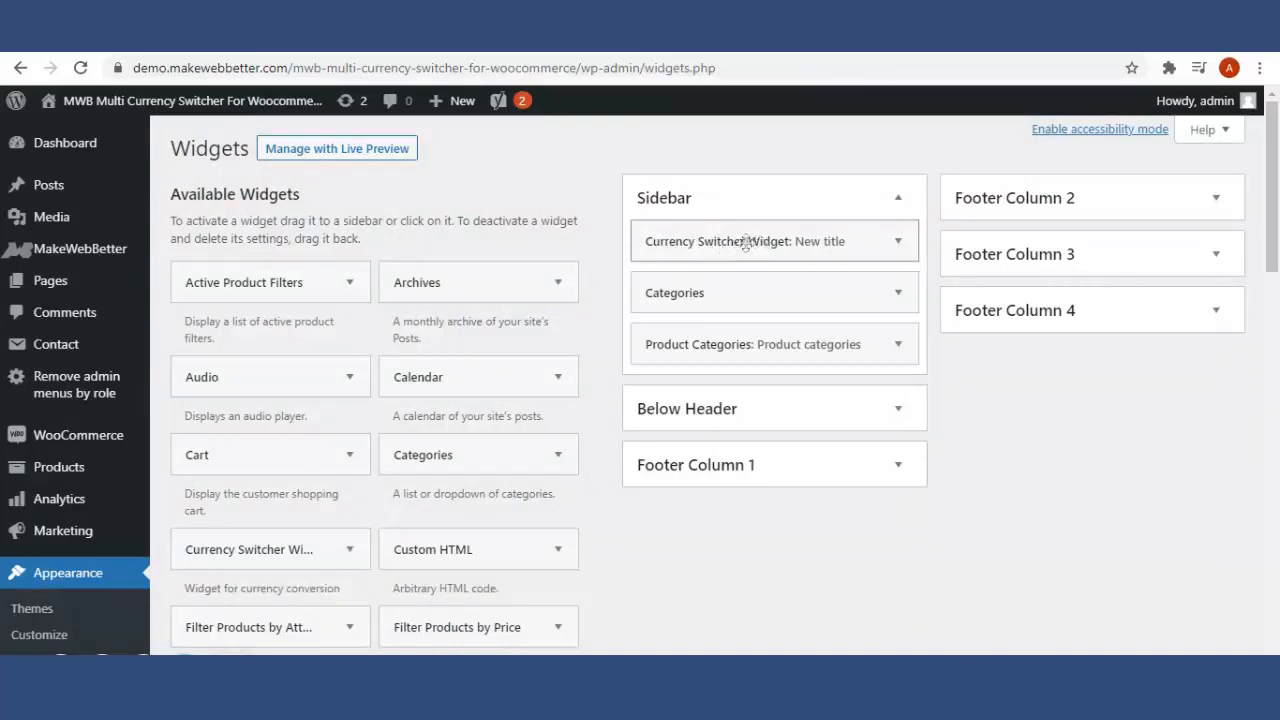
left_click_drag(749, 243, 280, 600)
- Add the Currency Switcher Widget to the Sidebar between Categories and Product Categories, and close its settings
scroll(490, 450, "down", 2)
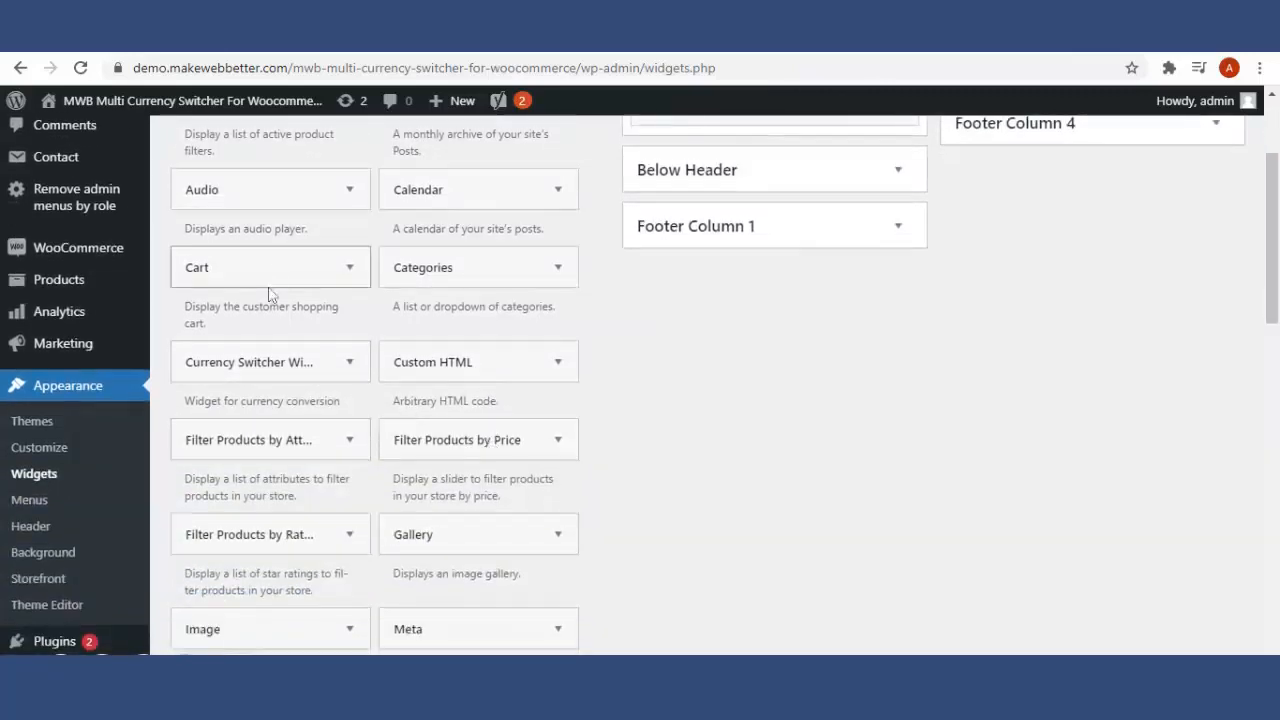
scroll(277, 269, "up", 1)
scroll(281, 268, "down", 1)
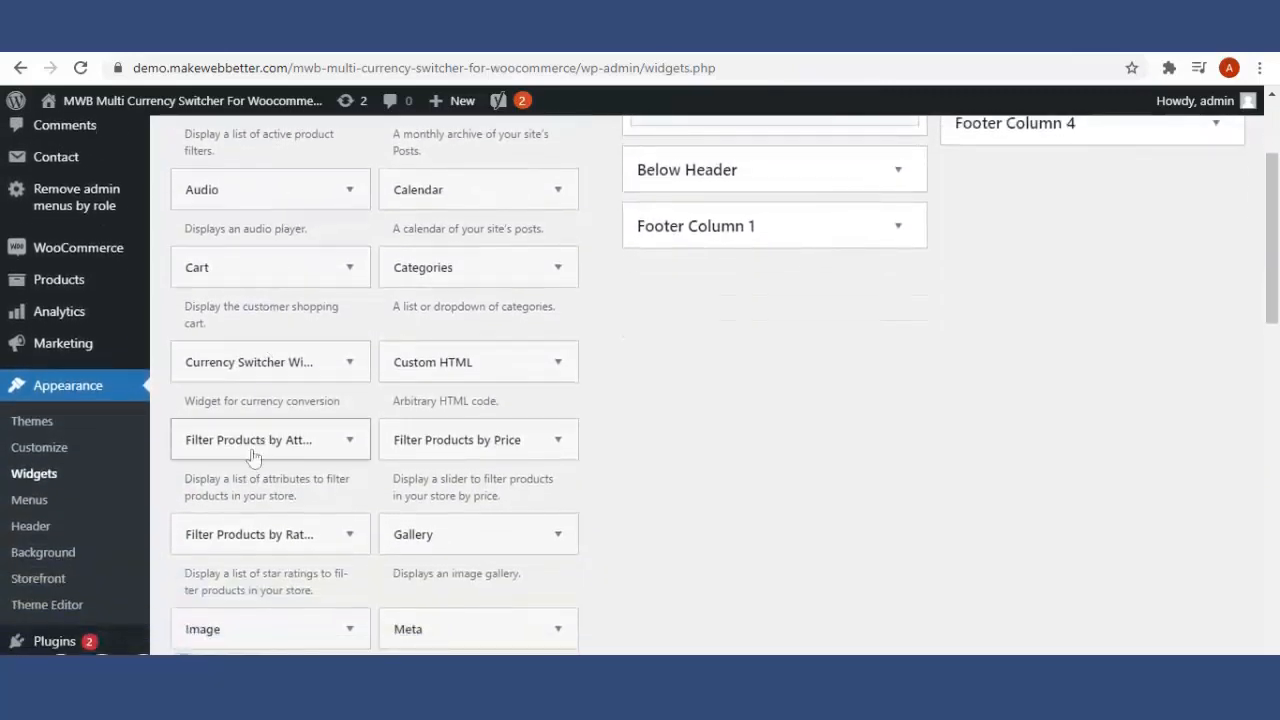
left_click_drag(281, 372, 737, 116)
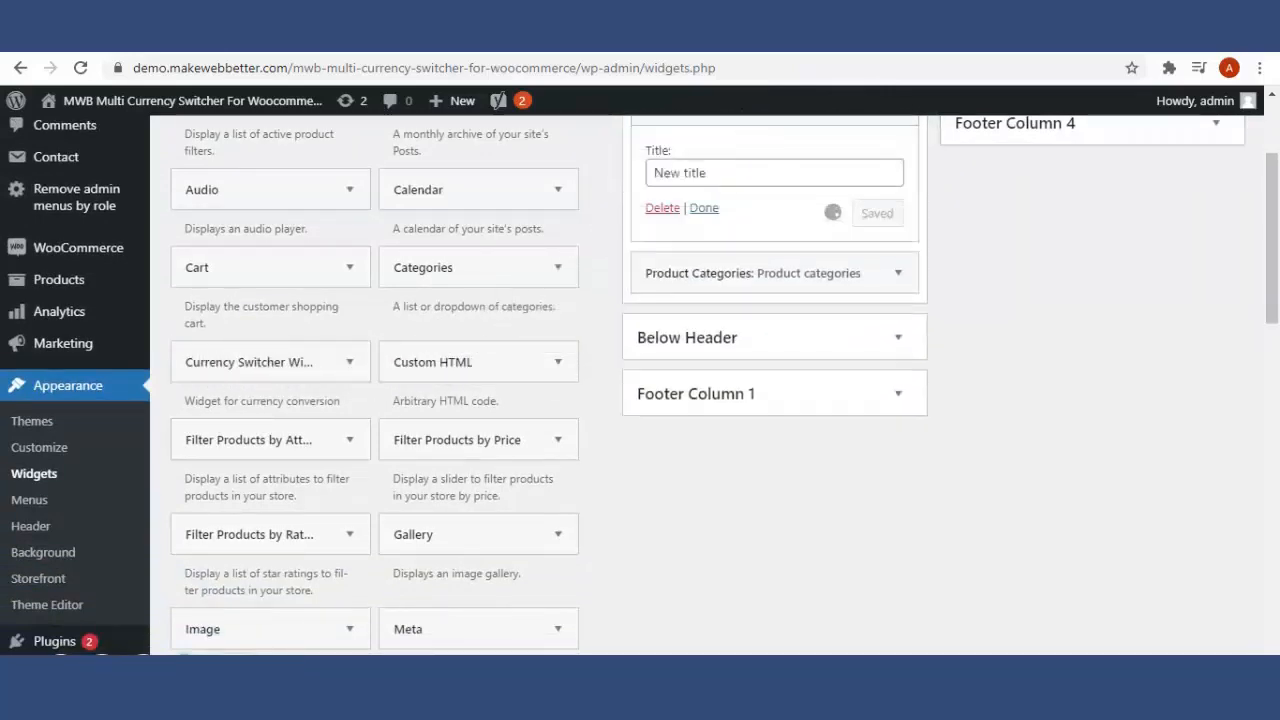
scroll(670, 263, "up", 2)
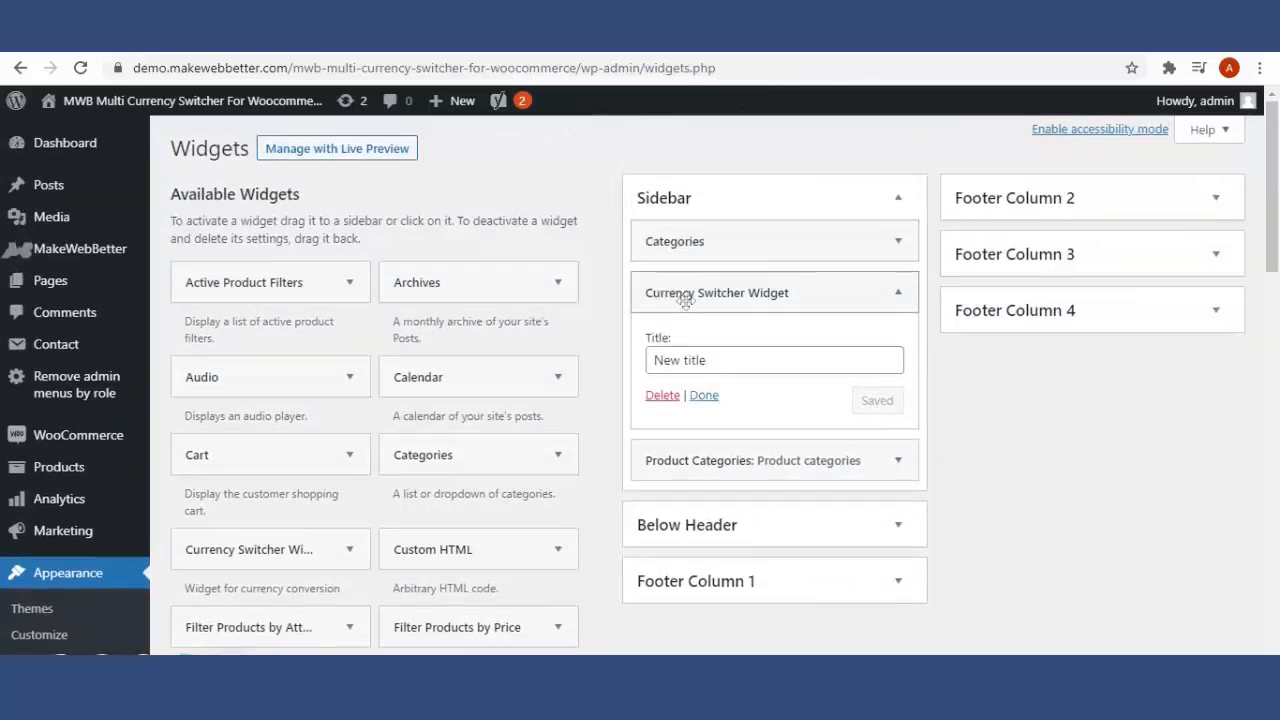
left_click(704, 397)
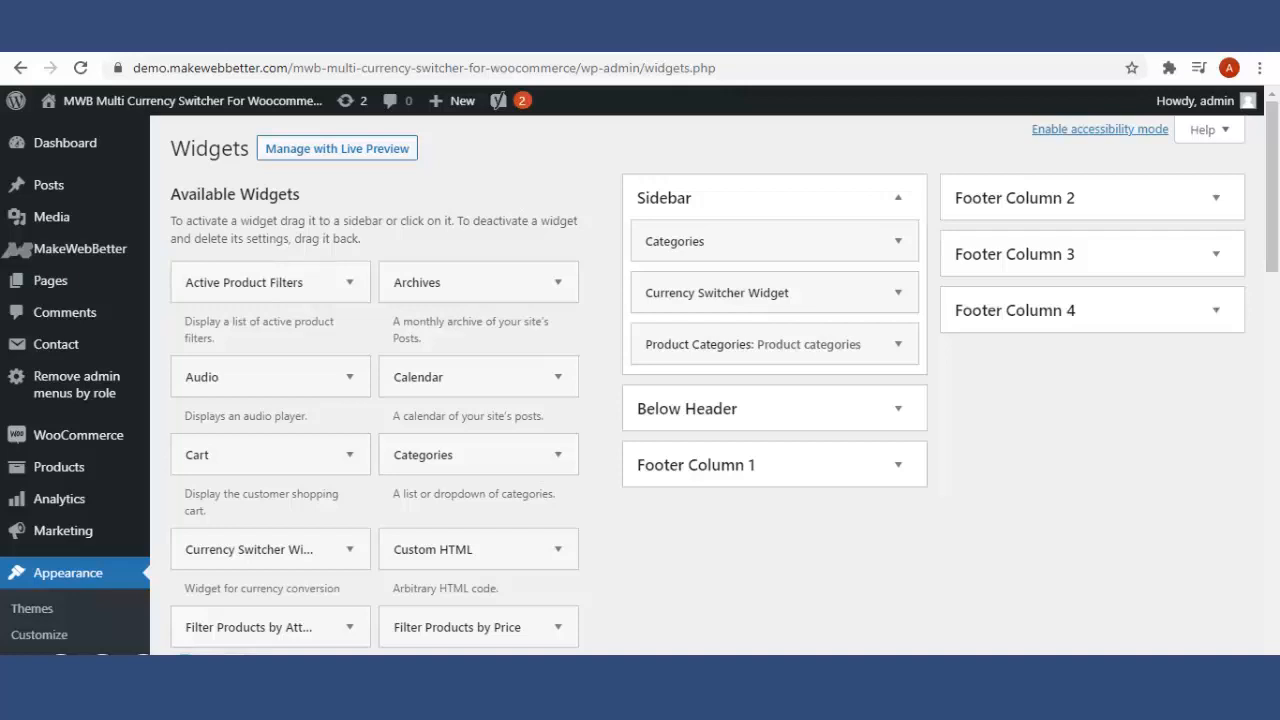
- Visit the storefront and examine the currency dropdown, the sidebar widget and the side switcher on the shop page
mouse_move(222, 102)
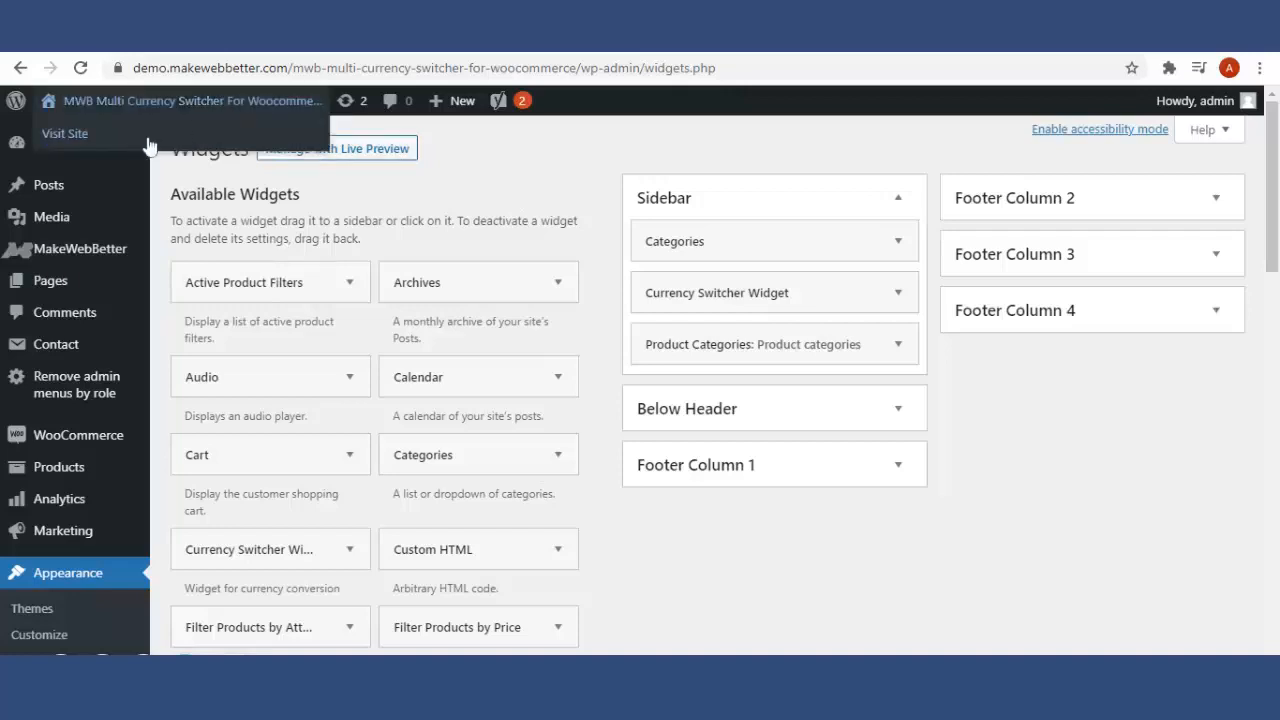
left_click(148, 144)
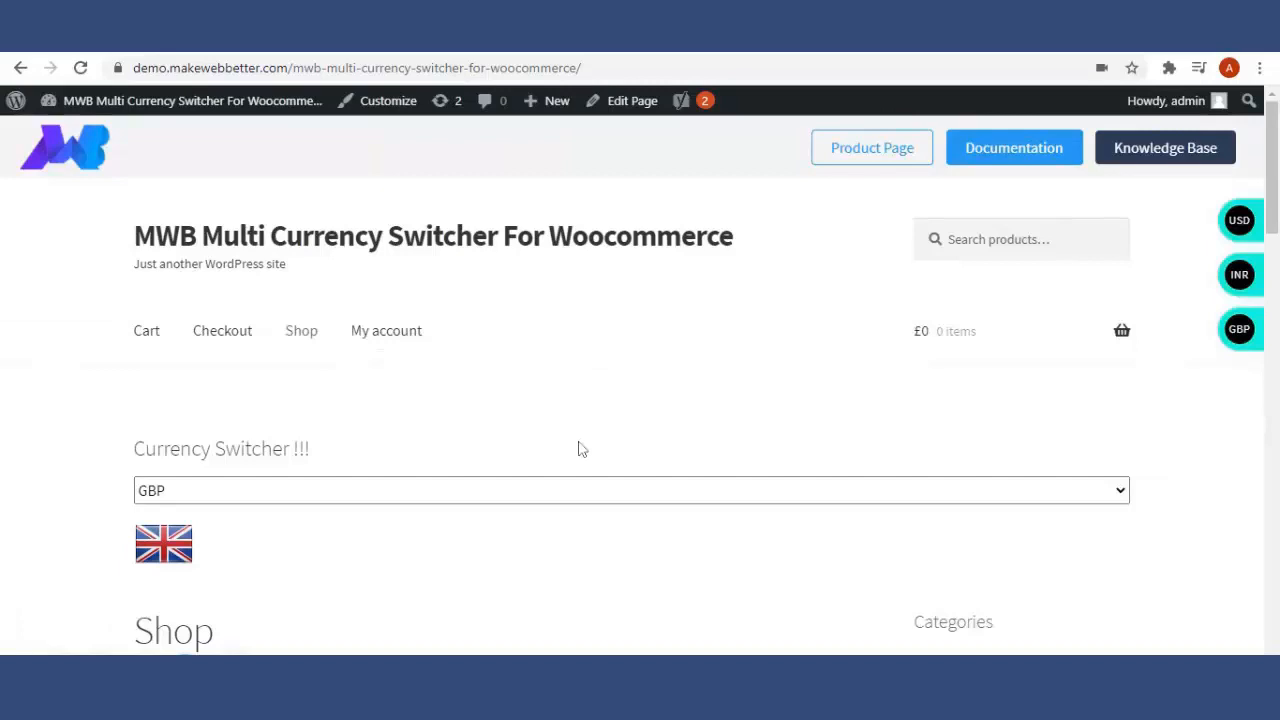
scroll(600, 451, "down", 1)
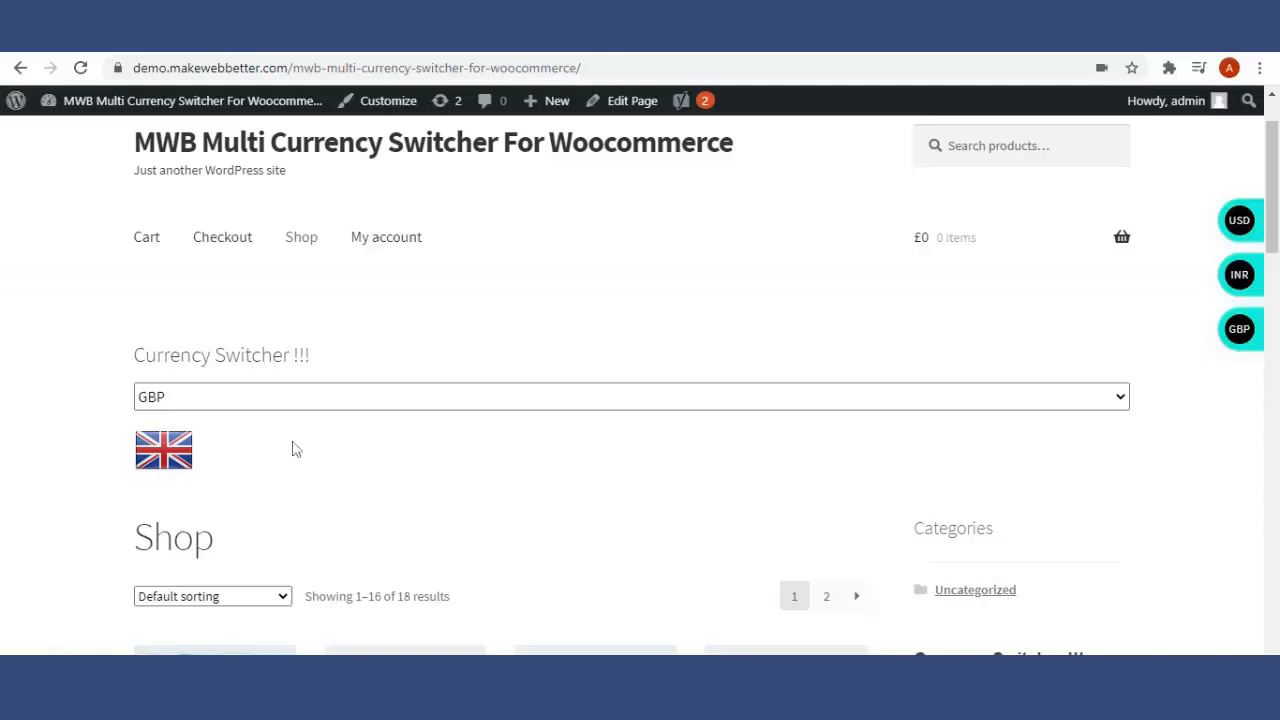
scroll(291, 449, "down", 2)
scroll(303, 451, "up", 2)
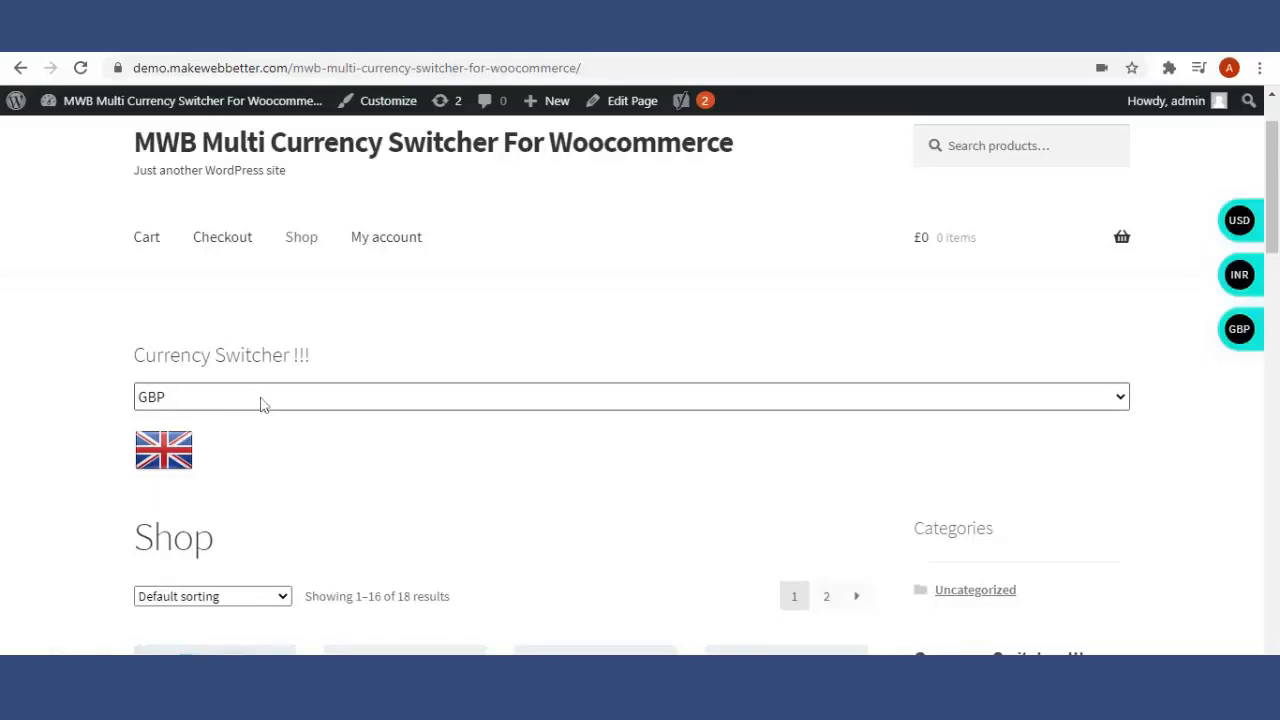
scroll(450, 442, "down", 1)
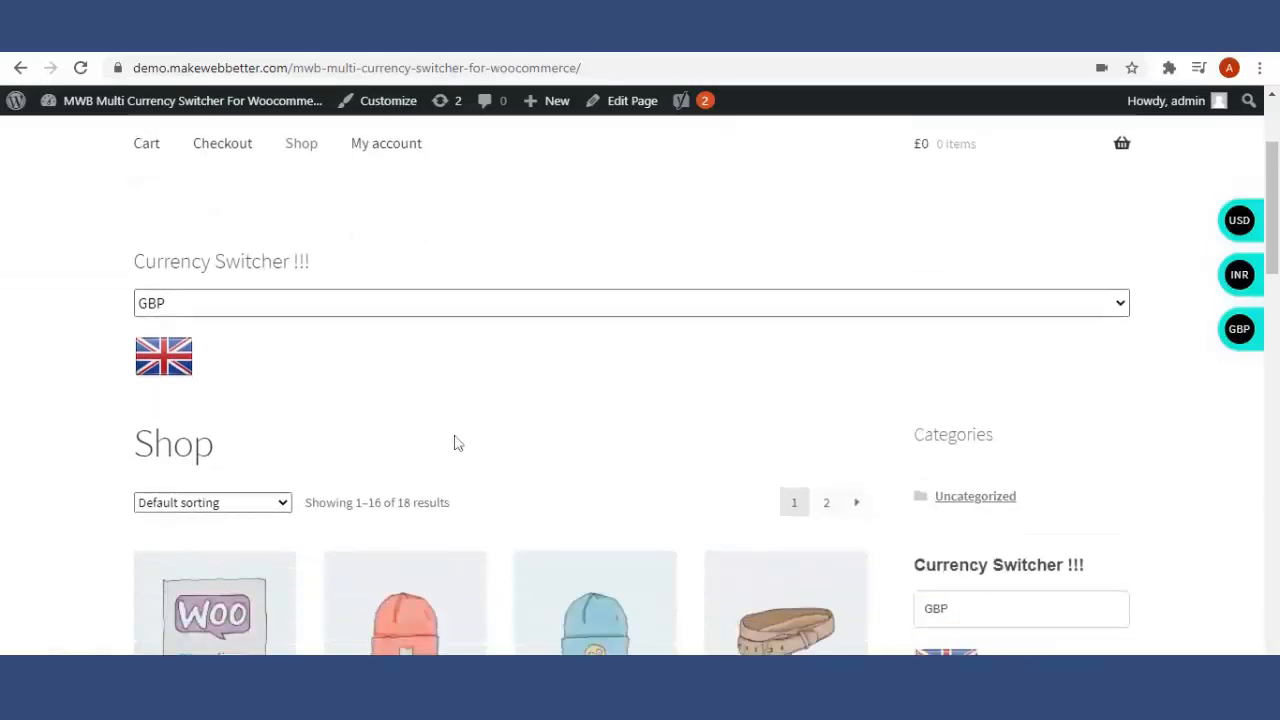
scroll(600, 436, "up", 2)
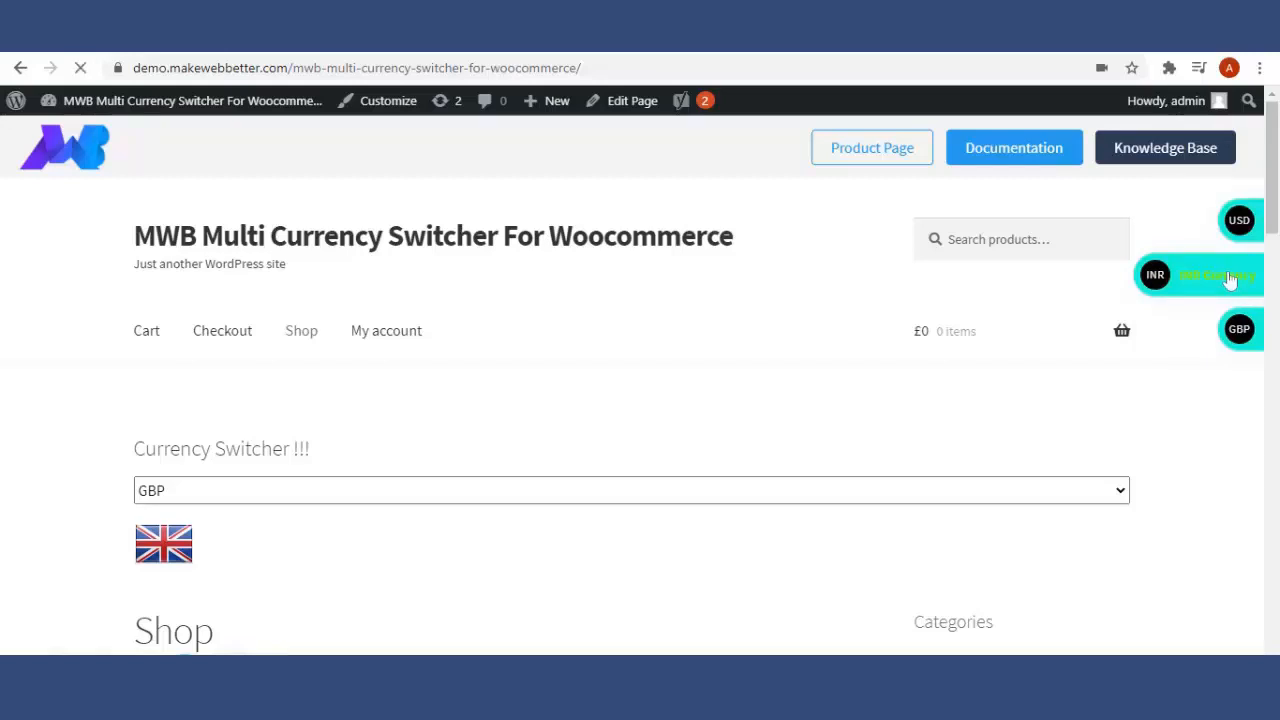
- Switch the shop to INR with the side switcher and check the product prices
left_click(1230, 280)
scroll(900, 430, "down", 3)
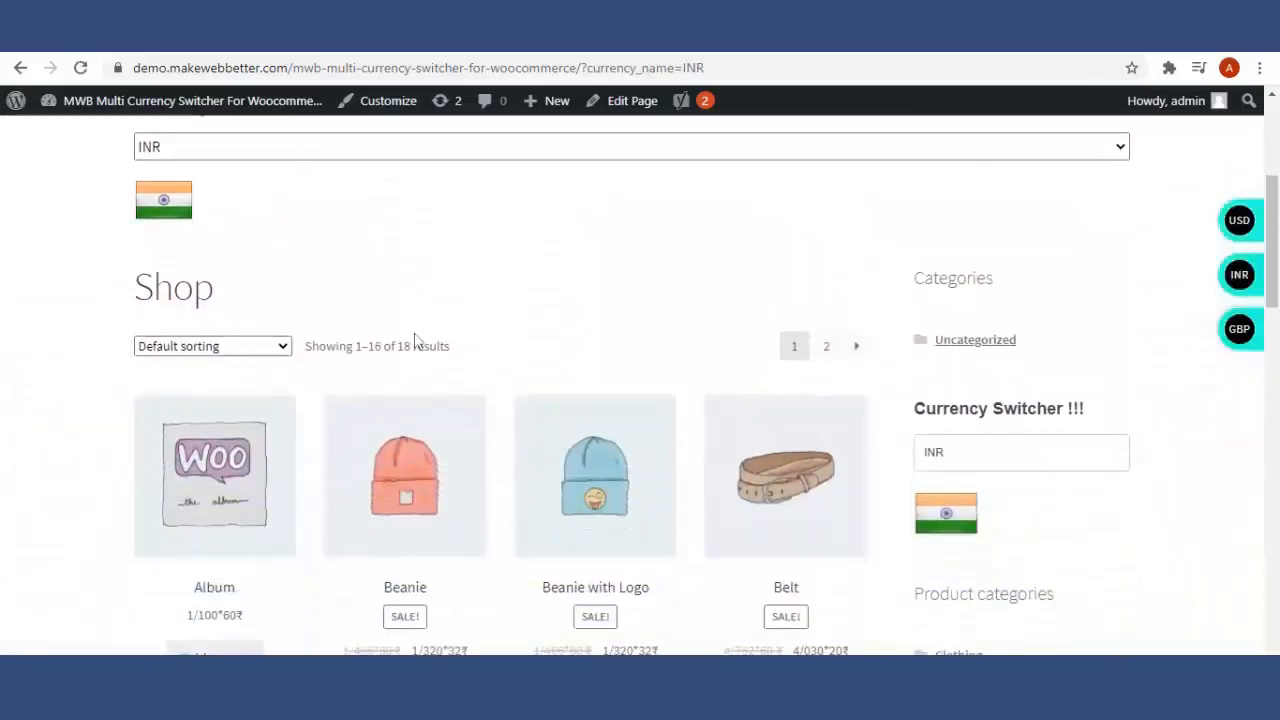
scroll(414, 345, "down", 1)
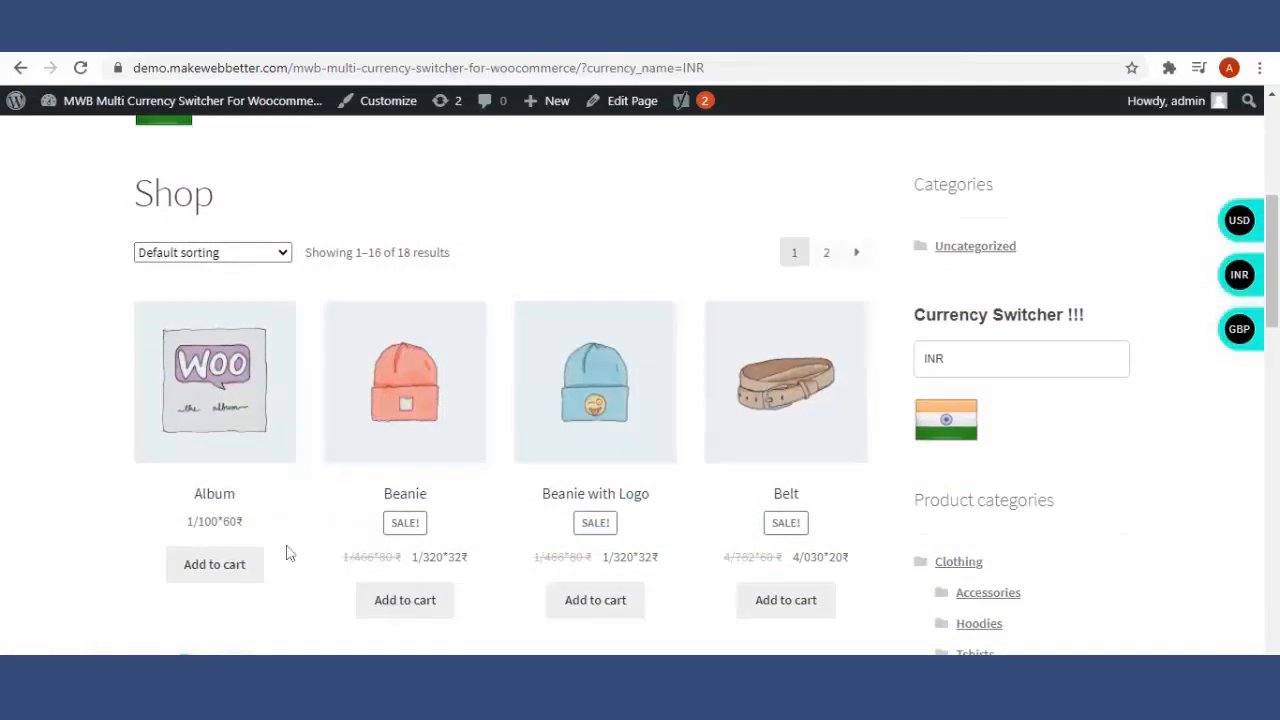
scroll(1000, 485, "up", 1)
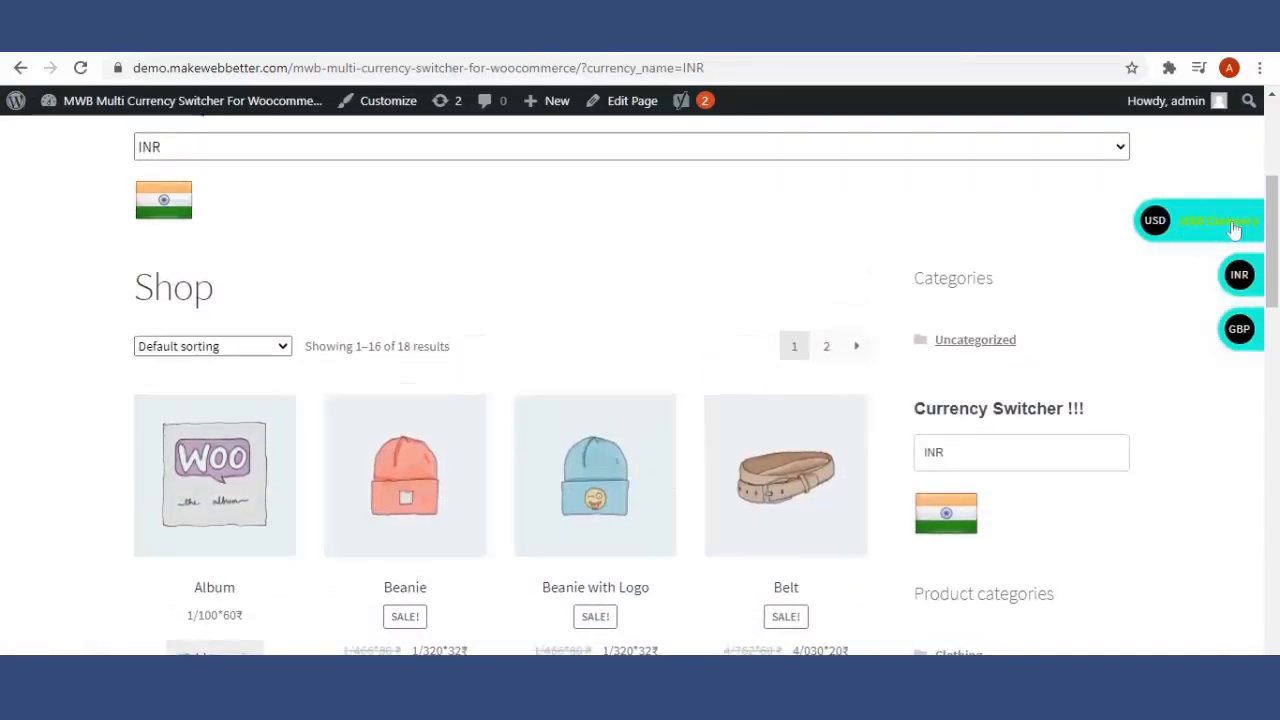
- Switch the shop to USD with the side switcher and check the product prices and currency dropdowns
left_click(1232, 224)
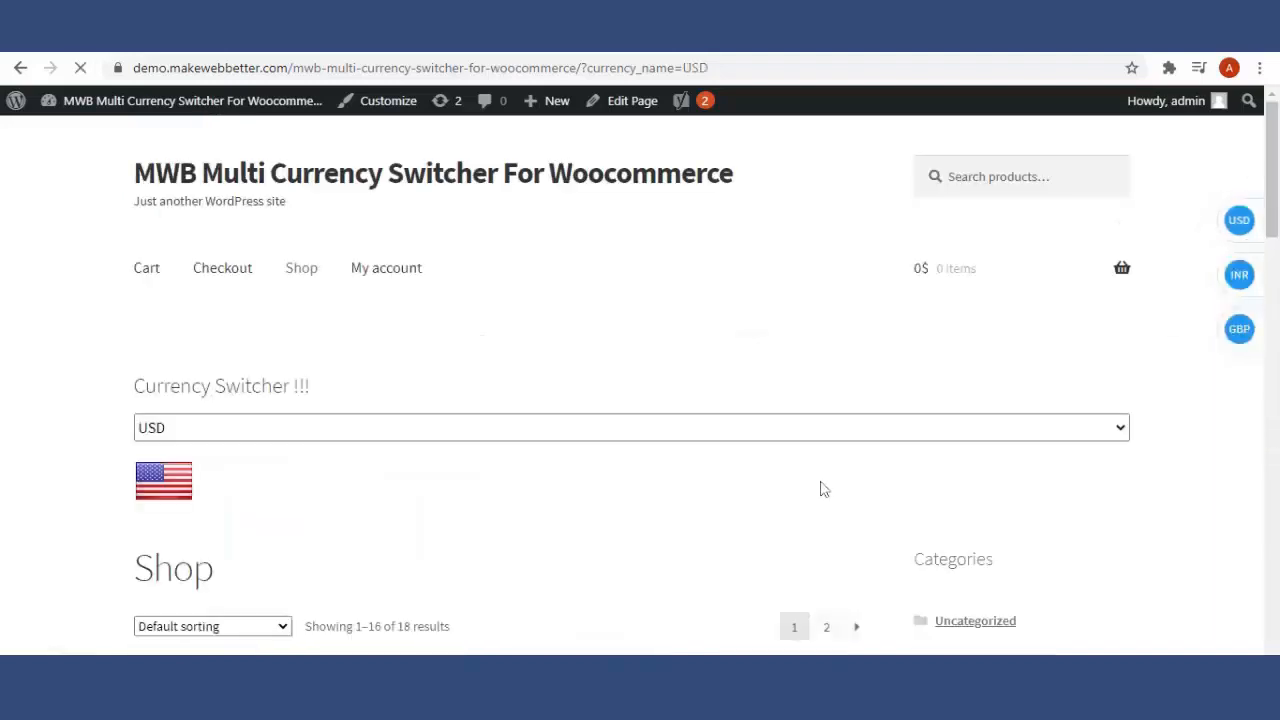
scroll(820, 486, "down", 4)
scroll(457, 510, "down", 1)
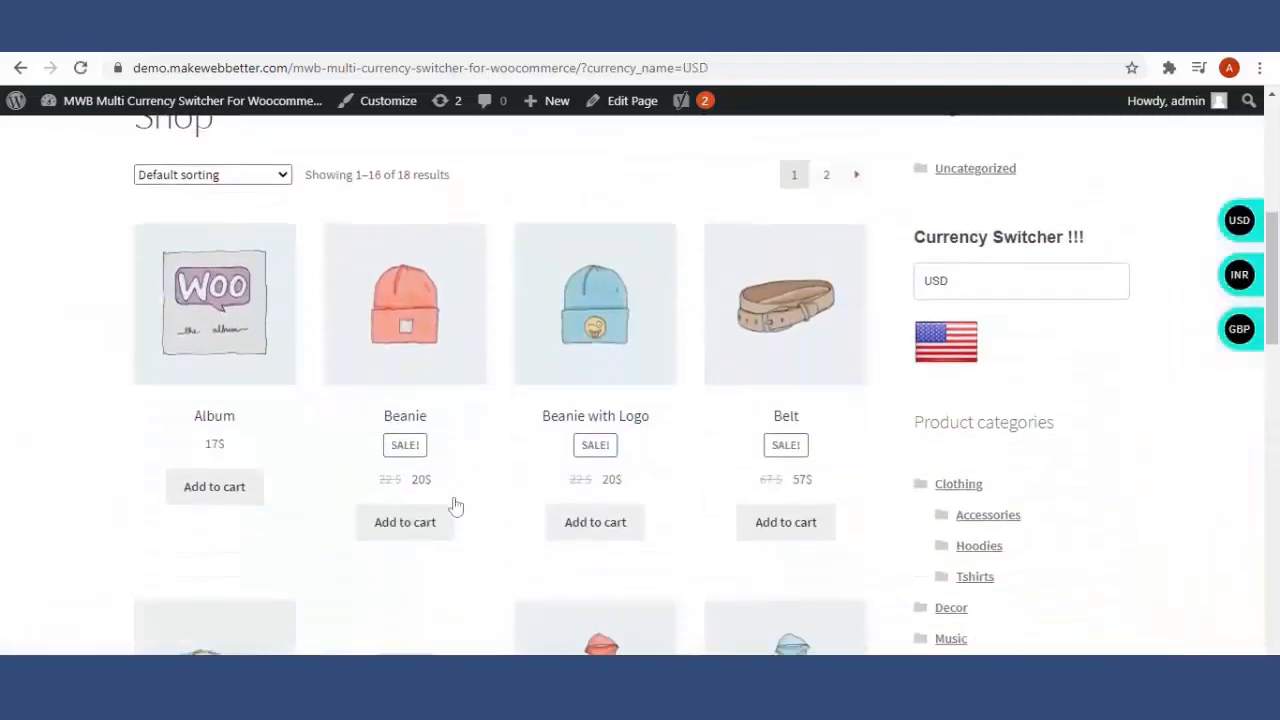
scroll(457, 502, "up", 1)
scroll(286, 323, "up", 2)
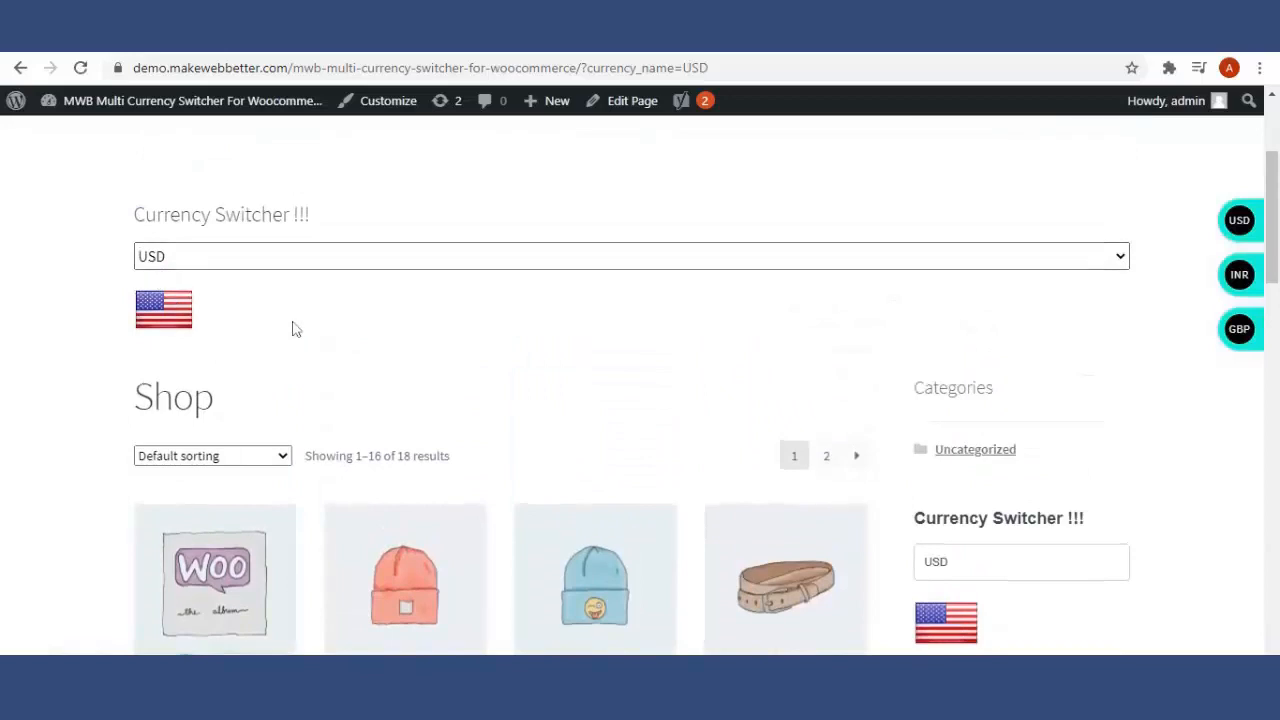